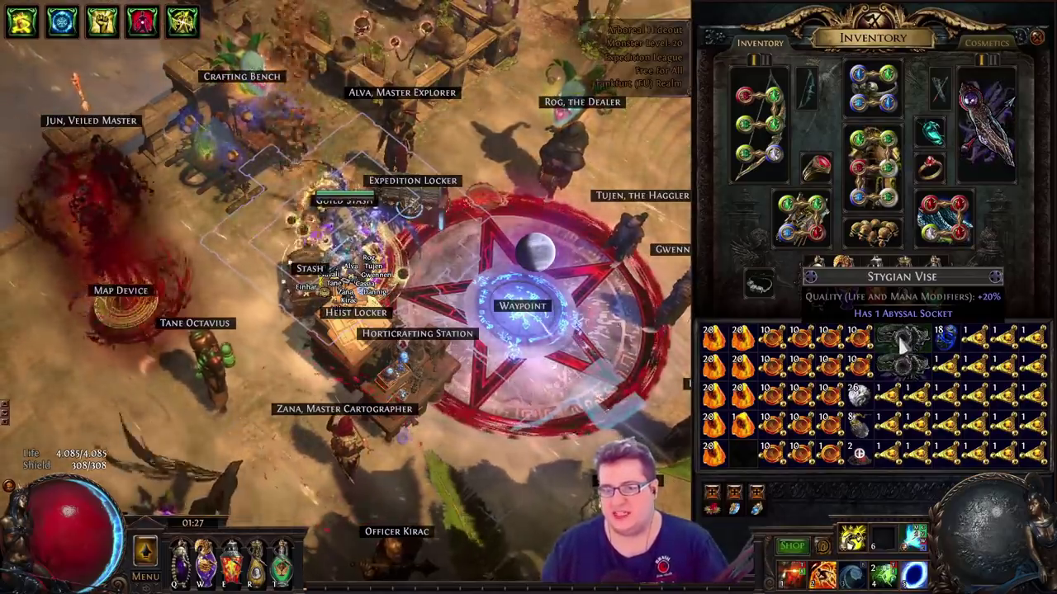
Compare the Stygian Vise's advanced modifier tiers against the equipped Headhunter belt, then switch to Craft of Exile
{"action": "key", "text": "alt"}
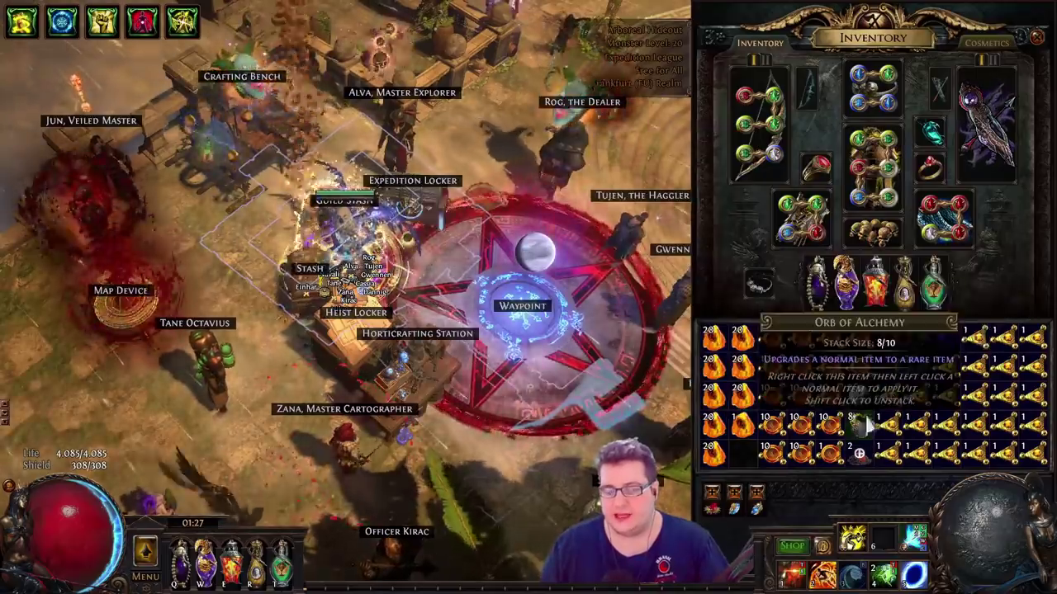
{"action": "key", "text": "alt"}
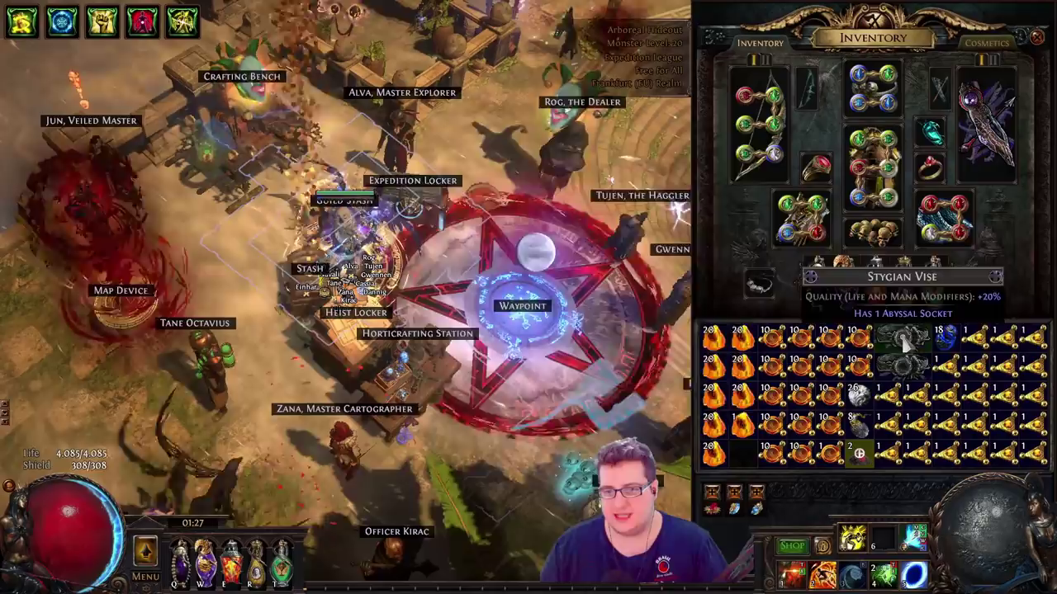
{"action": "key", "text": "alt"}
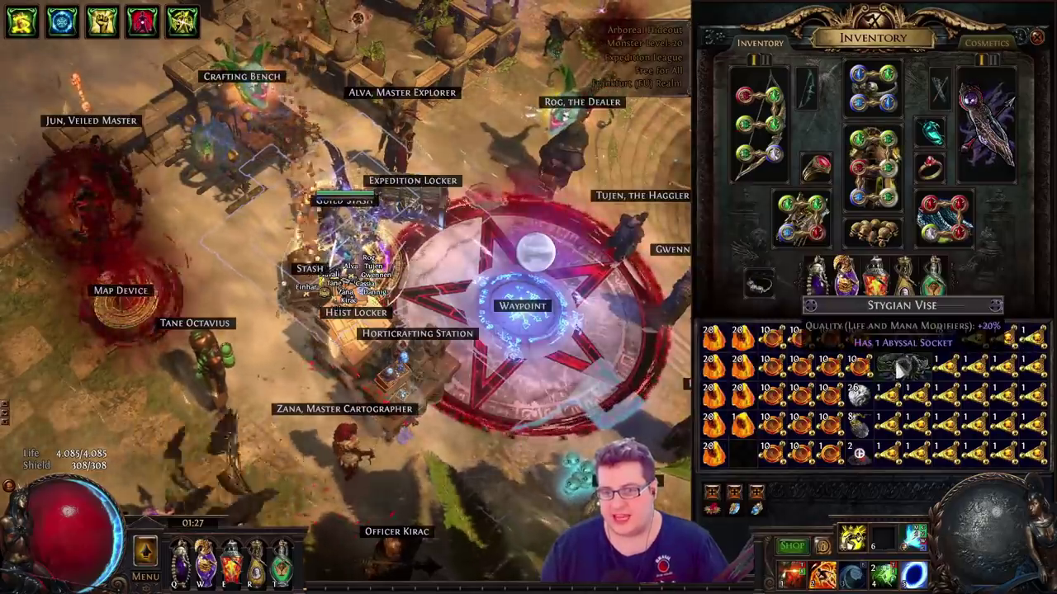
{"action": "key", "text": "alt"}
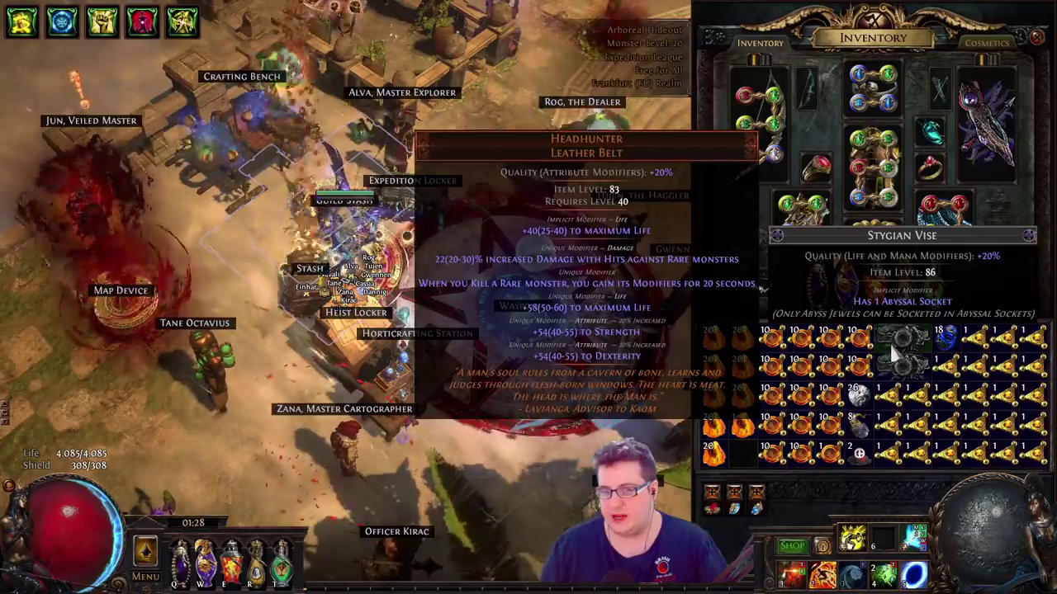
{"action": "key", "text": "alt"}
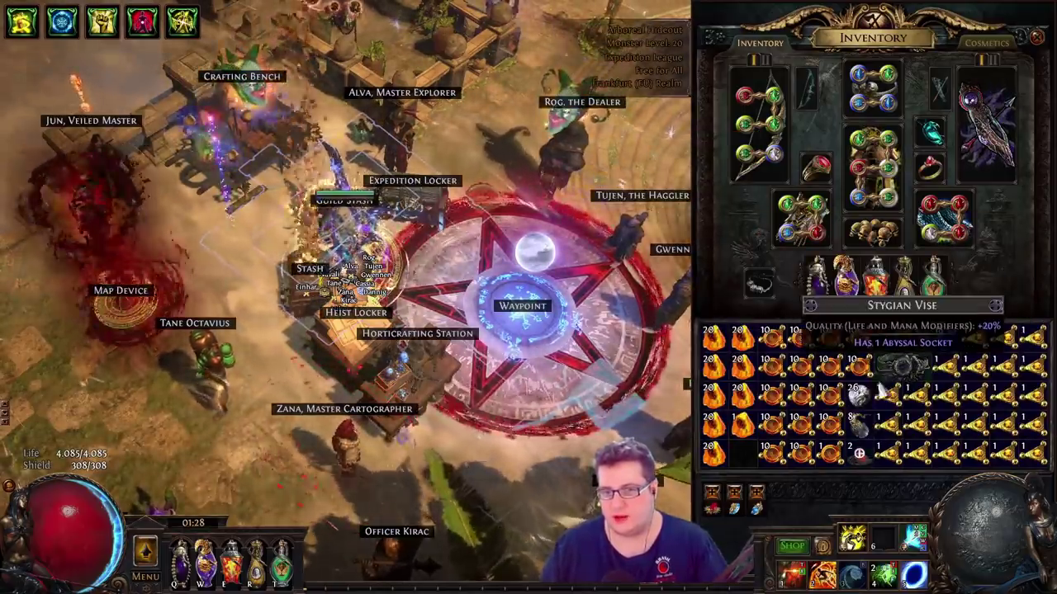
{"action": "key", "text": "alt"}
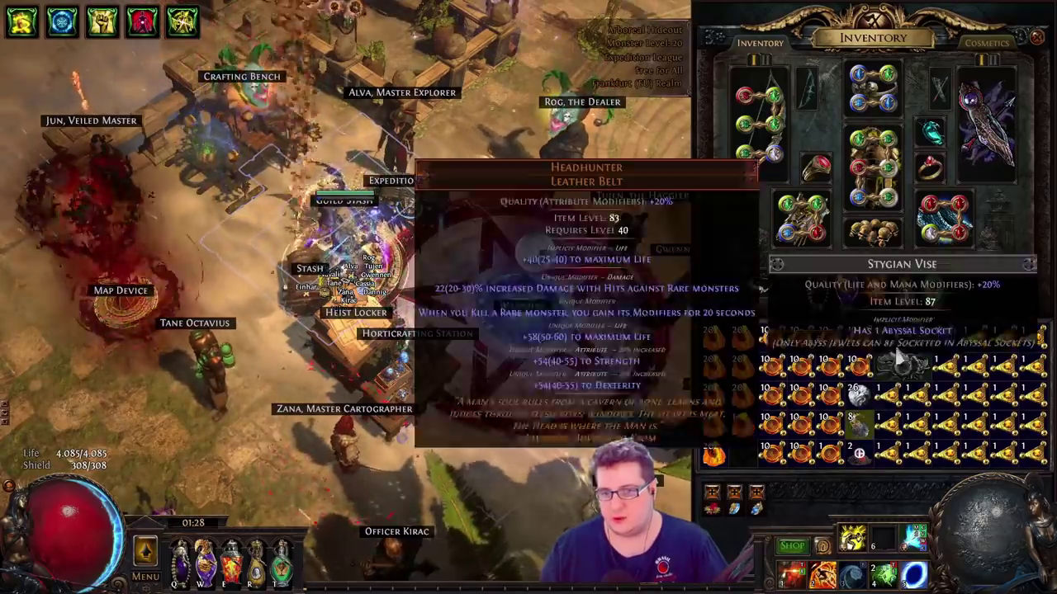
{"action": "key", "text": "alt+Tab"}
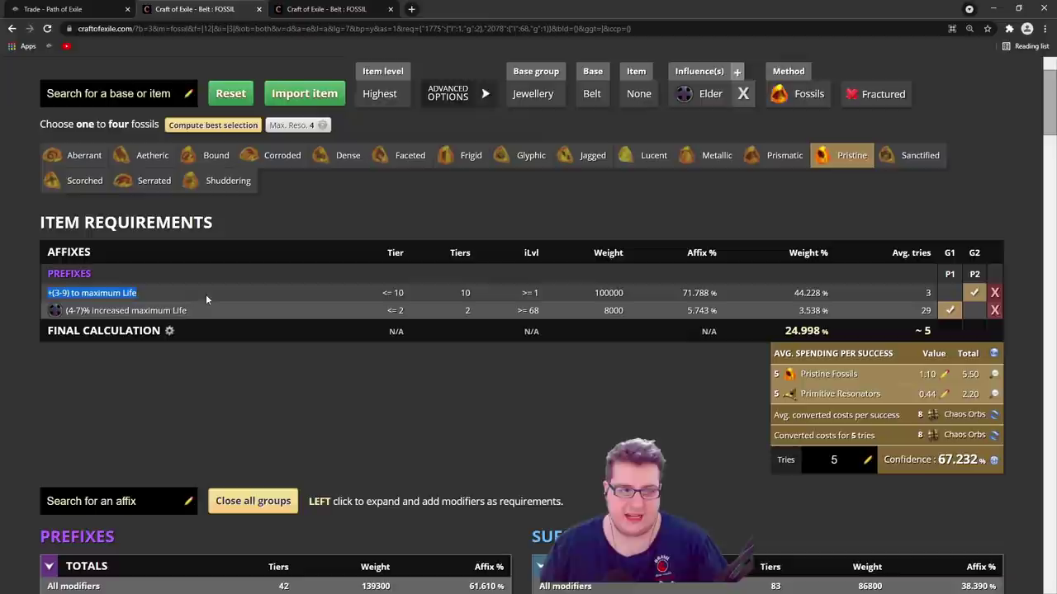
Review the increased maximum Life prefix requirements and their success odds in Craft of Exile
{"action": "left_click_drag", "start_coordinate": [223, 313], "coordinate": [92, 310]}
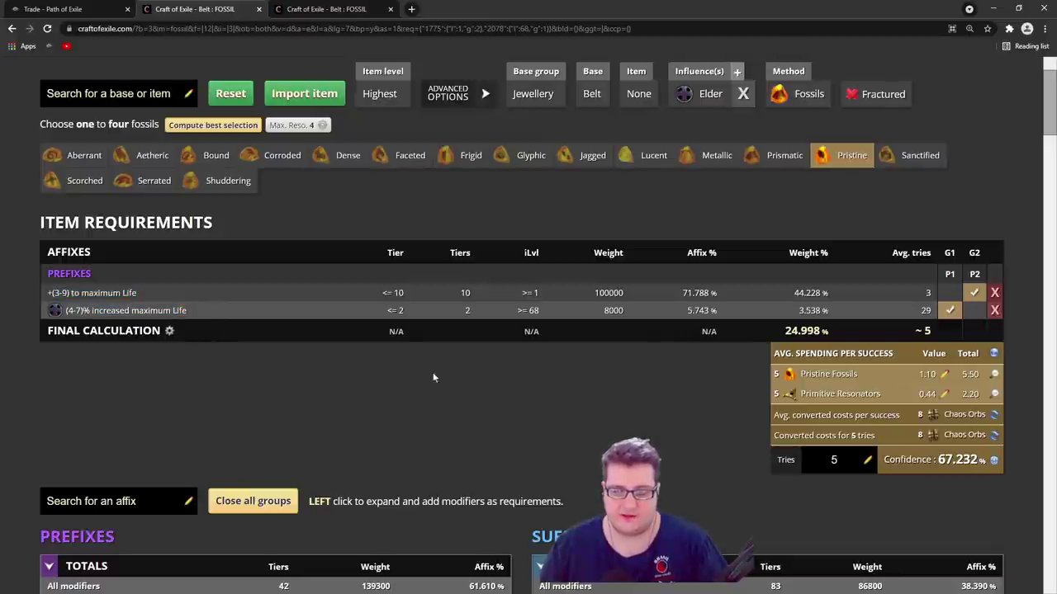
{"action": "scroll", "coordinate": [434, 377], "scroll_direction": "down", "scroll_amount": 3}
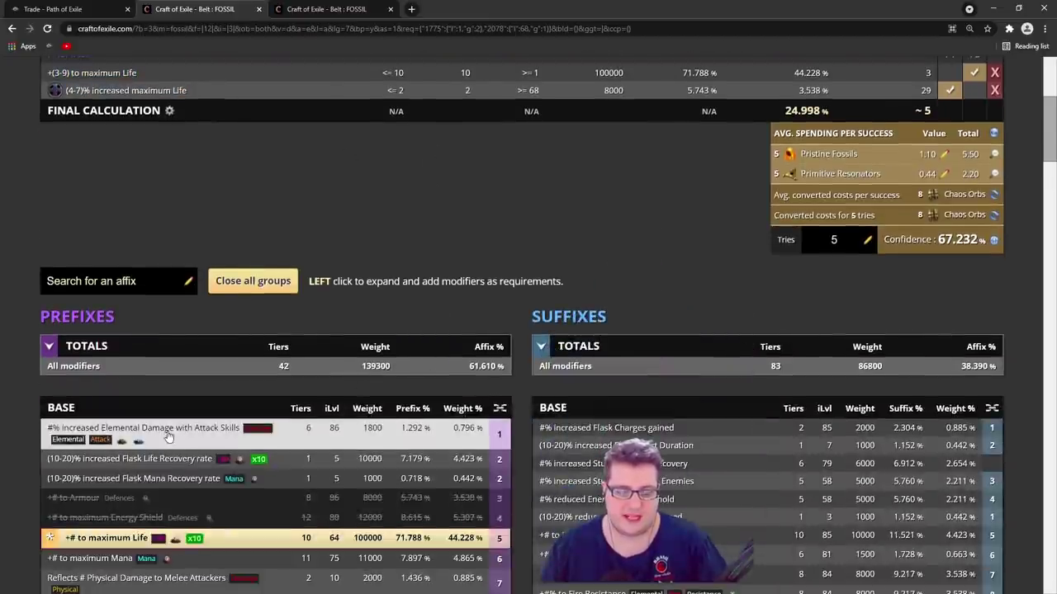
{"action": "scroll", "coordinate": [863, 291], "scroll_direction": "up", "scroll_amount": 1}
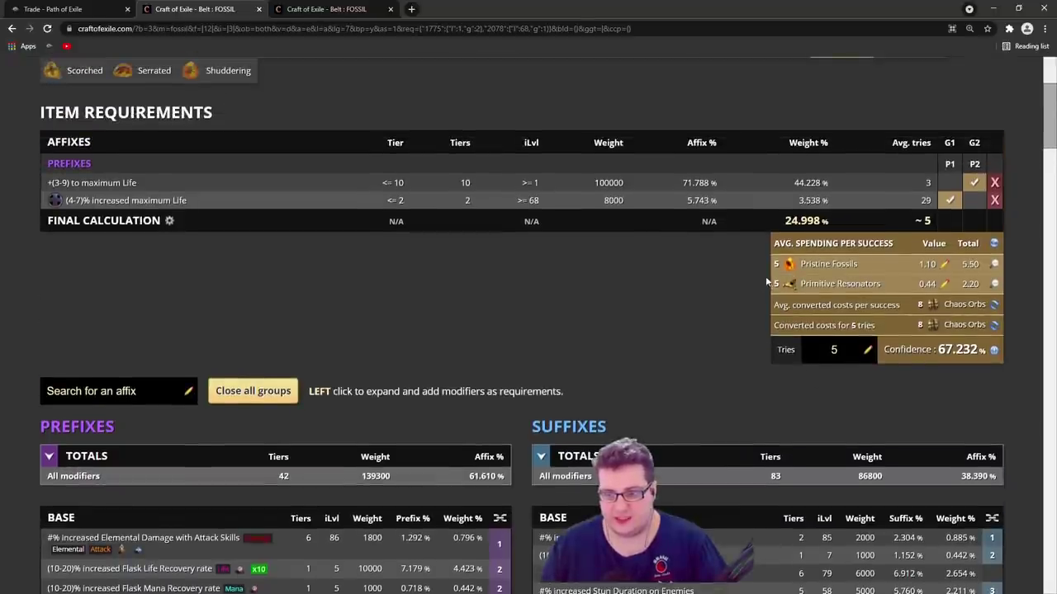
{"action": "key", "text": "alt+Tab"}
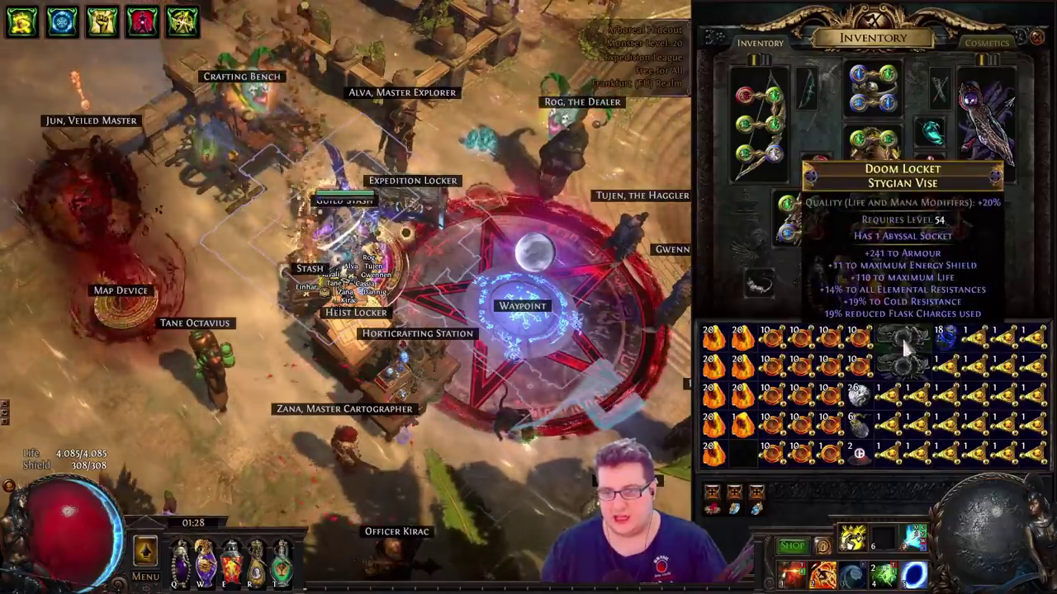
Reroll the Stygian Vise, checking each roll's tiers, until it becomes Doom Thread with both life mods
{"action": "key", "text": "alt"}
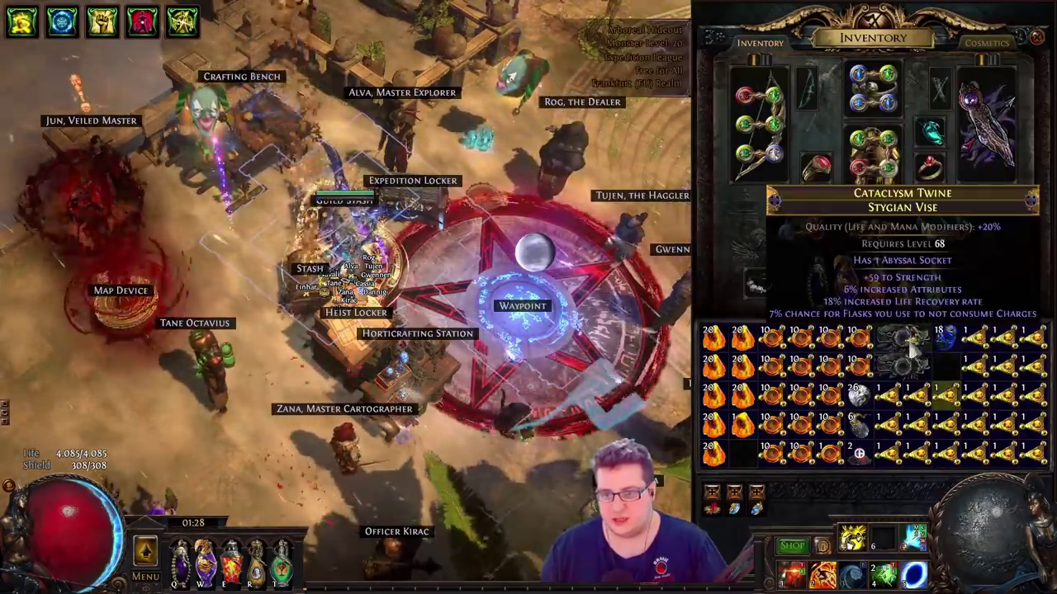
{"action": "left_click", "coordinate": [908, 346], "text": "shift"}
{"action": "left_click", "coordinate": [906, 345], "text": "shift"}
{"action": "left_click", "coordinate": [903, 345], "text": "shift"}
{"action": "key", "text": "alt"}
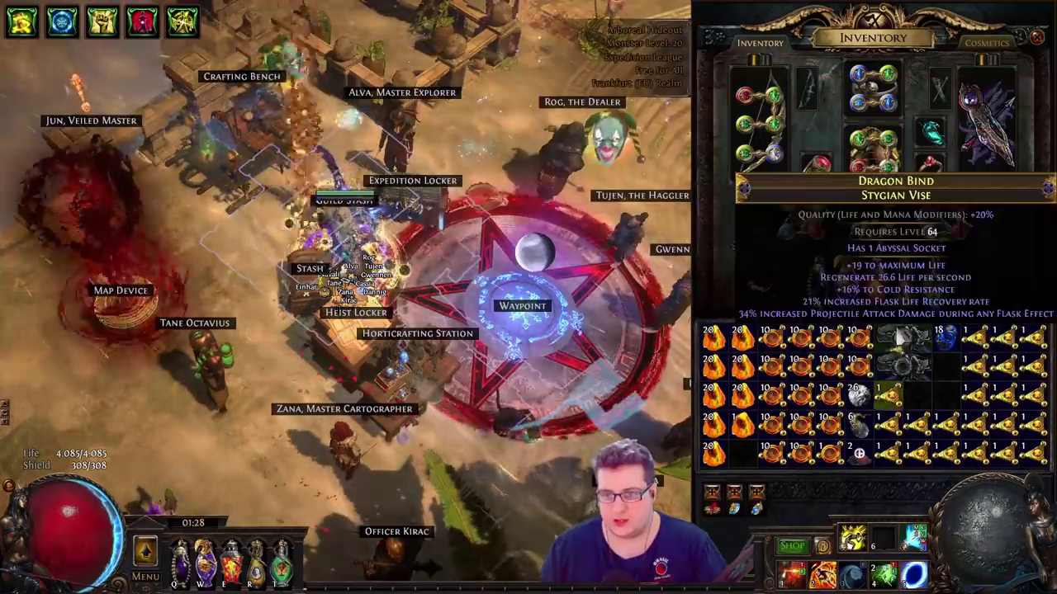
{"action": "left_click", "coordinate": [903, 342], "text": "shift"}
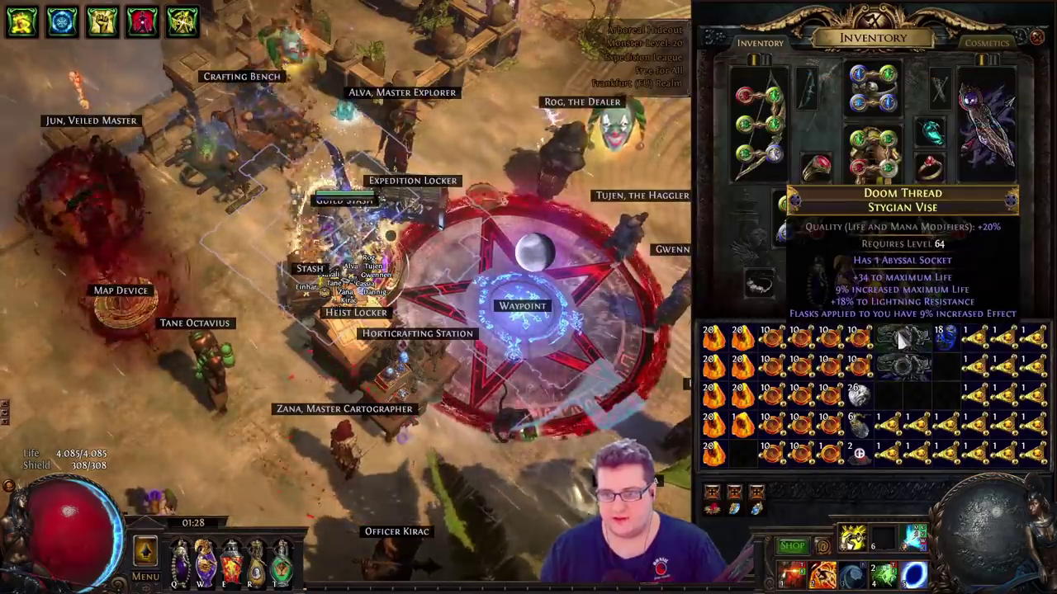
{"action": "key", "text": "alt"}
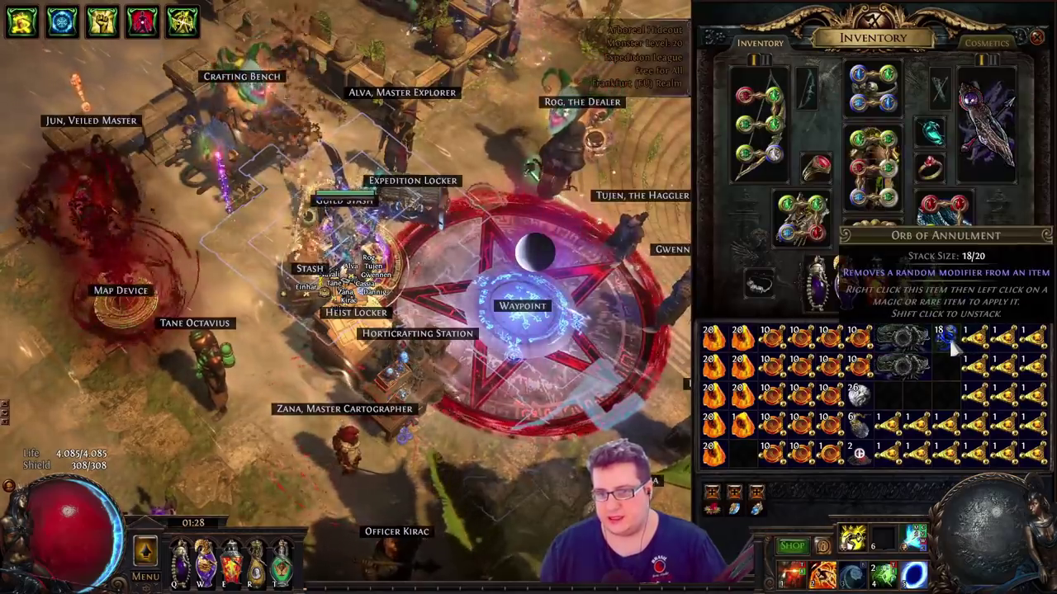
Review the three-prefix belt calculation on the third Craft of Exile tab, about 631,107 tries
{"action": "key", "text": "alt+Tab"}
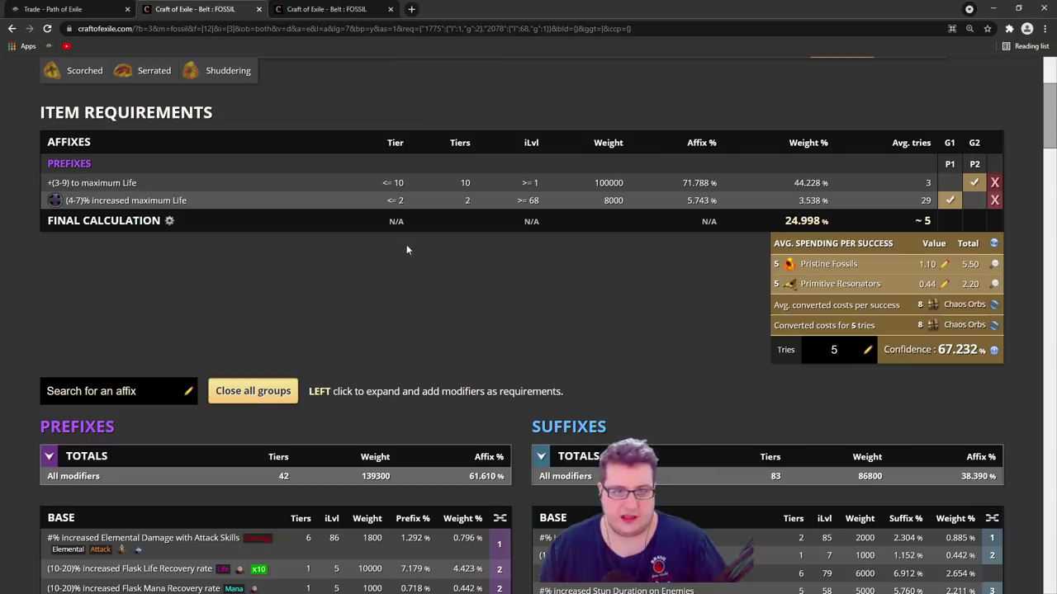
{"action": "key", "text": "alt+Tab"}
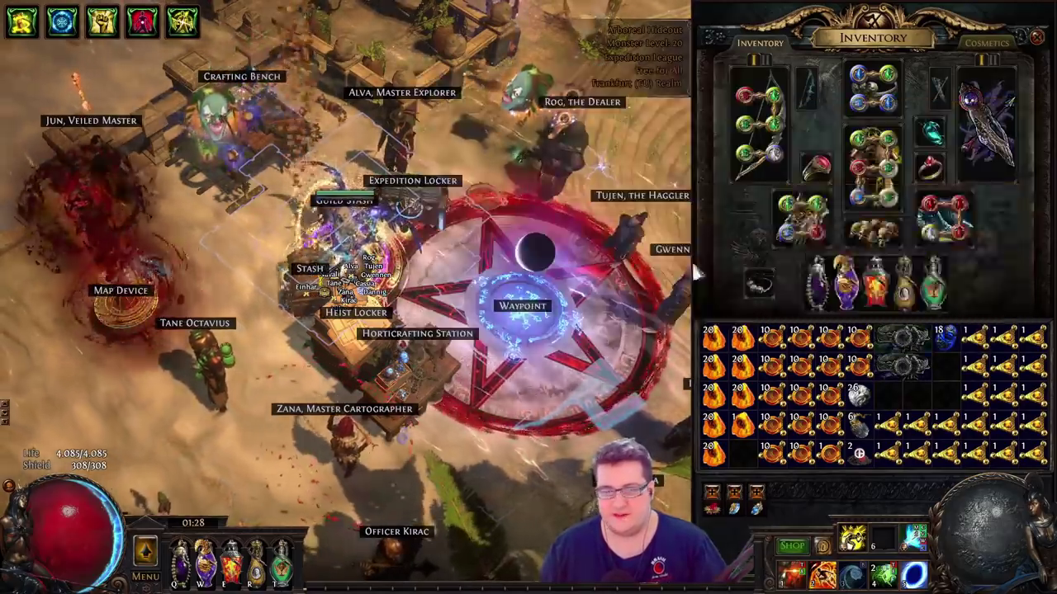
{"action": "key", "text": "alt+Tab"}
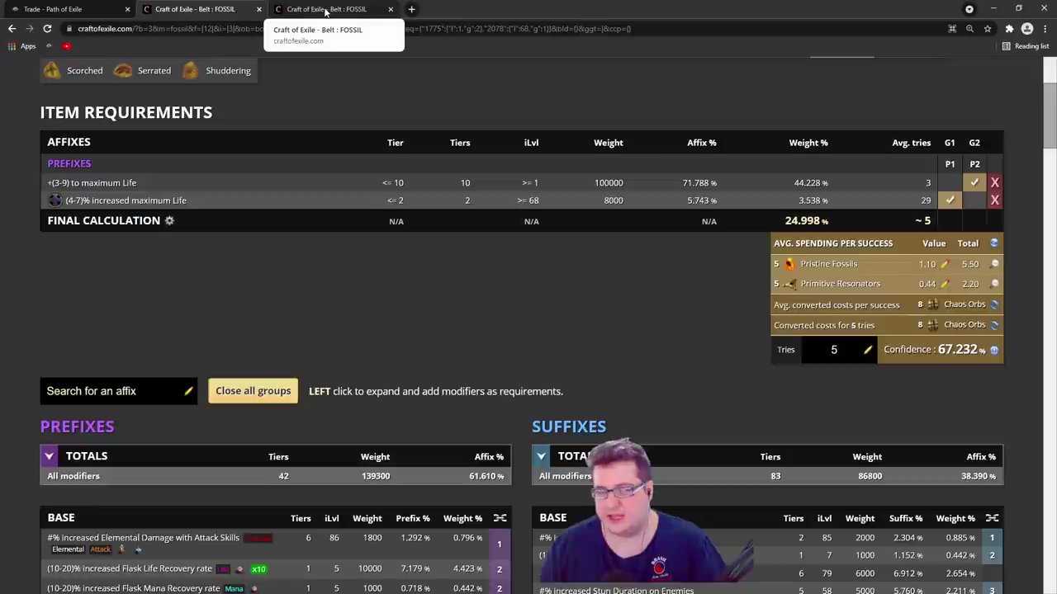
{"action": "left_click", "coordinate": [326, 10]}
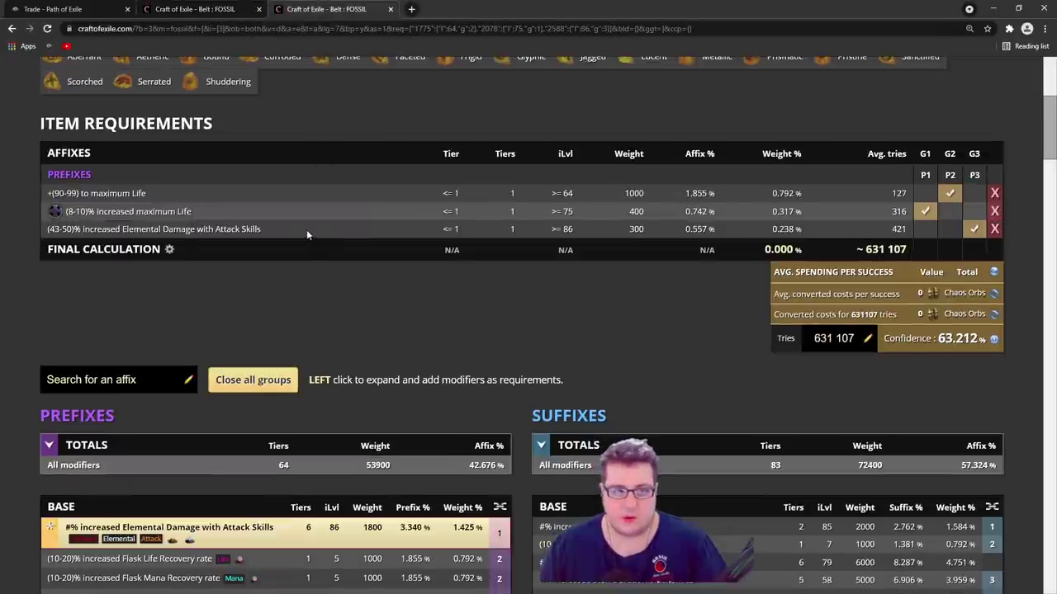
{"action": "left_click_drag", "start_coordinate": [306, 235], "coordinate": [82, 175]}
{"action": "left_click", "coordinate": [247, 213]}
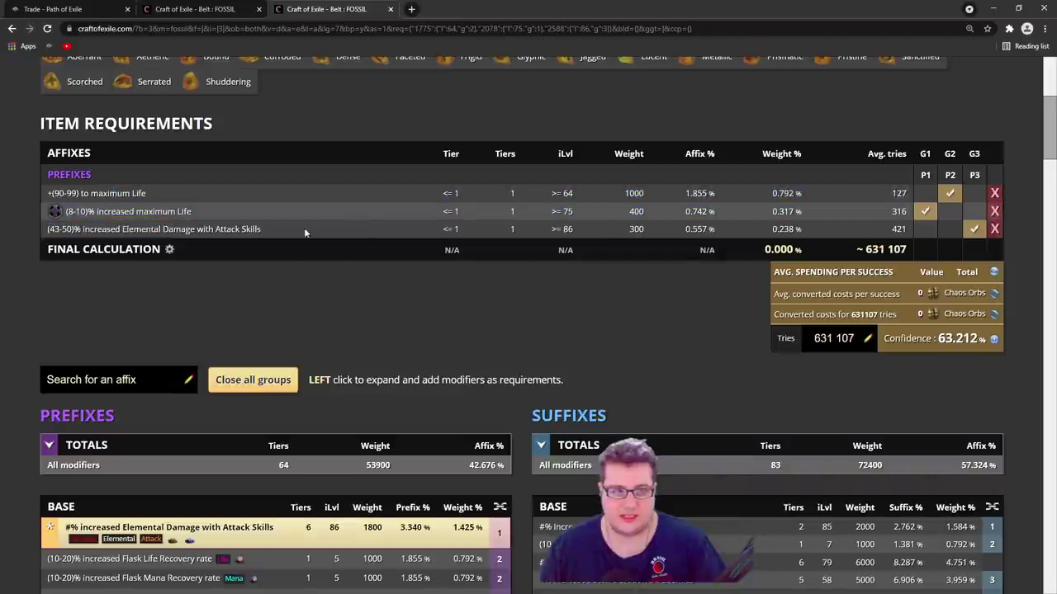
{"action": "left_click_drag", "start_coordinate": [32, 193], "coordinate": [212, 229]}
{"action": "left_click", "coordinate": [274, 236]}
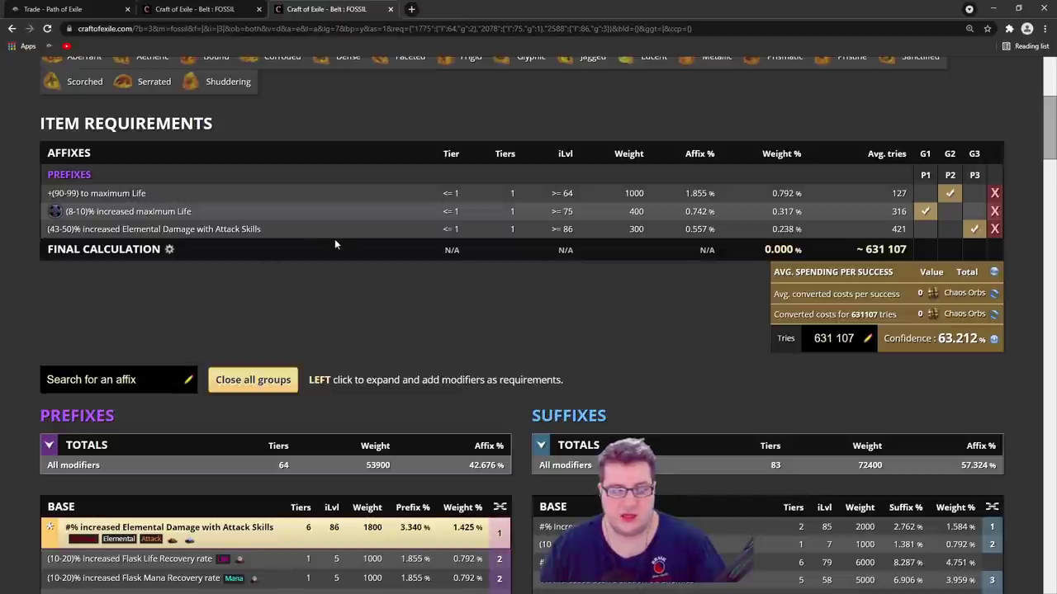
{"action": "scroll", "coordinate": [314, 291], "scroll_direction": "up", "scroll_amount": 1}
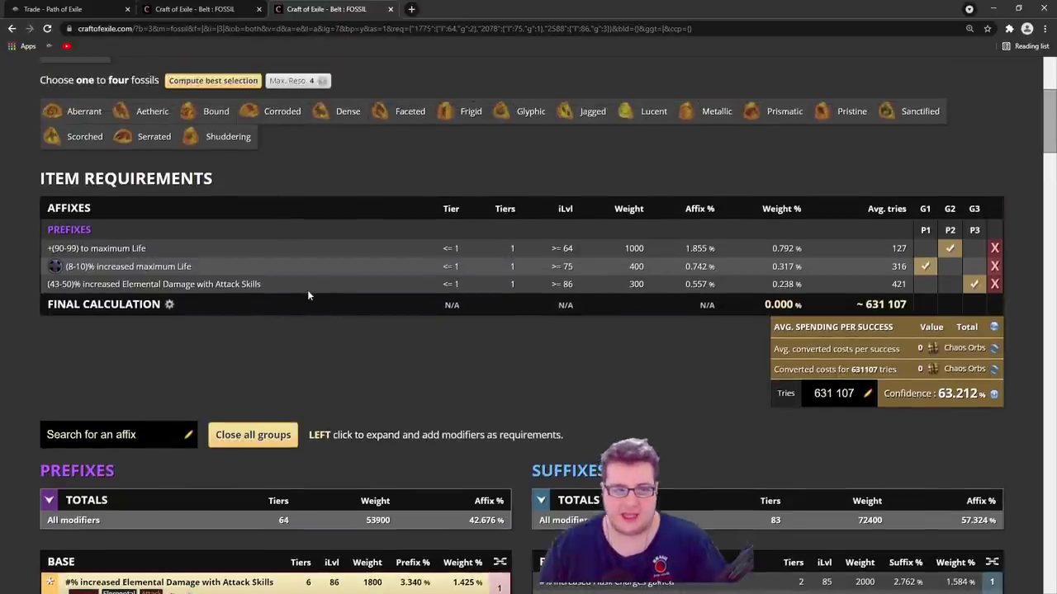
{"action": "key", "text": "alt+Tab"}
{"action": "mouse_move", "coordinate": [903, 337]}
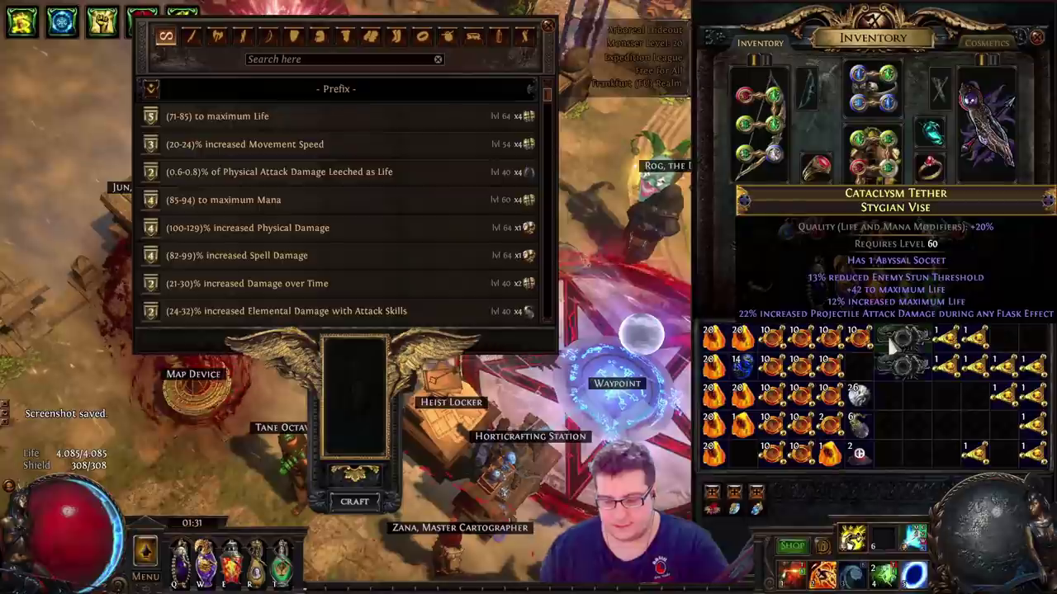
Check the belts' bench prefix crafts, including (24-32)% increased Elemental Damage with Attack Skills
{"action": "mouse_move", "coordinate": [908, 369]}
{"action": "key", "text": "alt"}
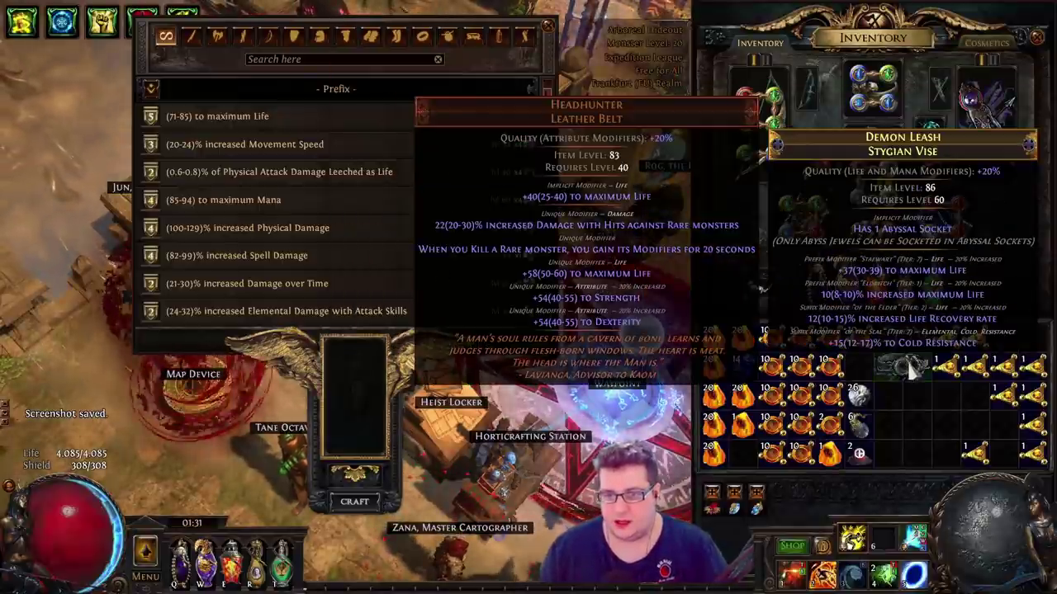
{"action": "mouse_move", "coordinate": [904, 335]}
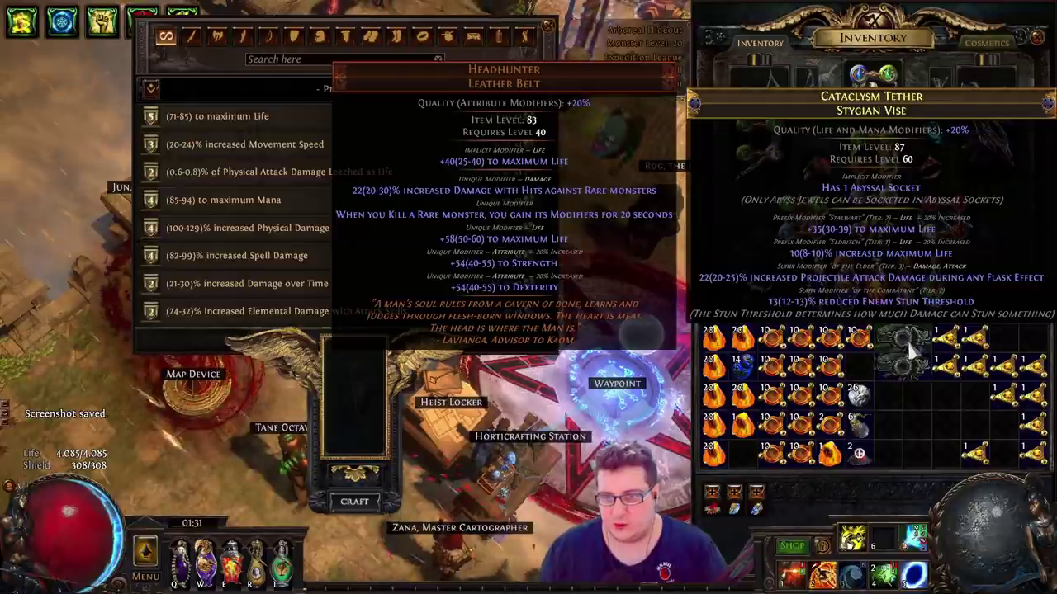
{"action": "left_click", "coordinate": [908, 347], "text": "ctrl"}
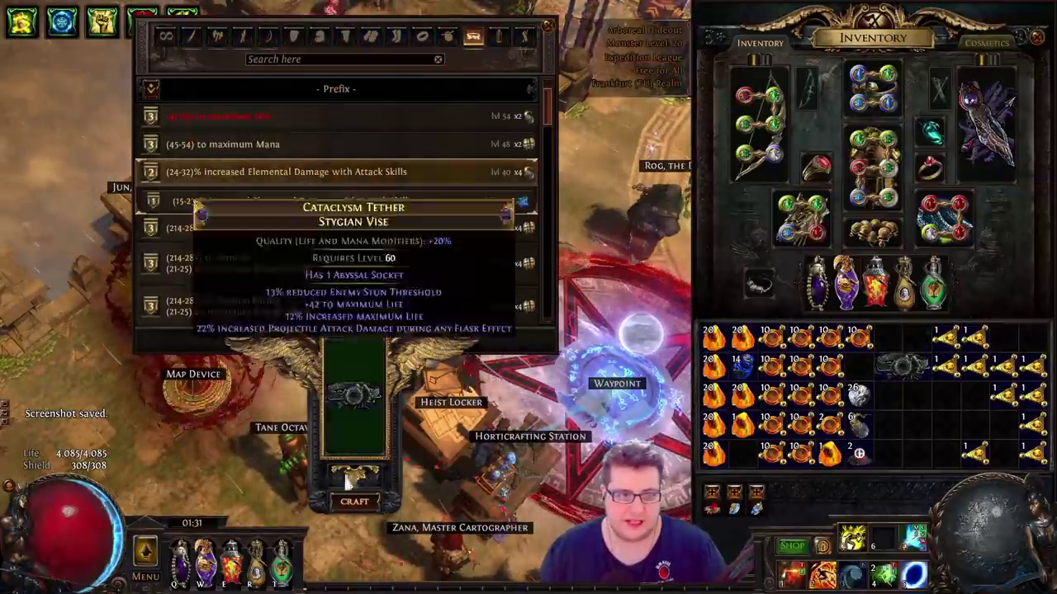
{"action": "left_click", "coordinate": [342, 172]}
{"action": "left_click", "coordinate": [355, 392], "text": "ctrl"}
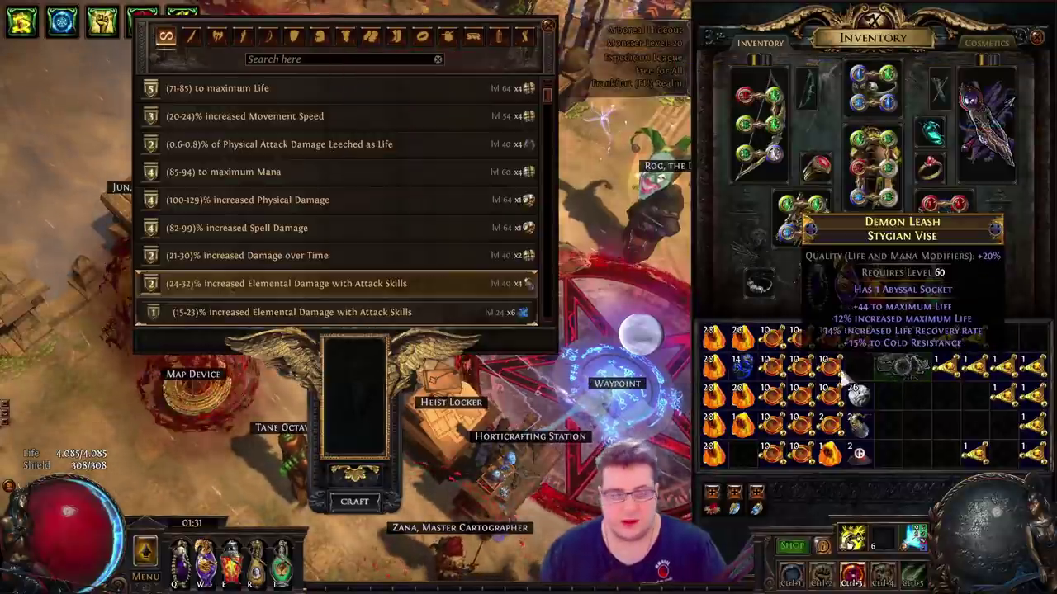
{"action": "left_click", "coordinate": [905, 373], "text": "ctrl"}
{"action": "left_click", "coordinate": [355, 396], "text": "ctrl"}
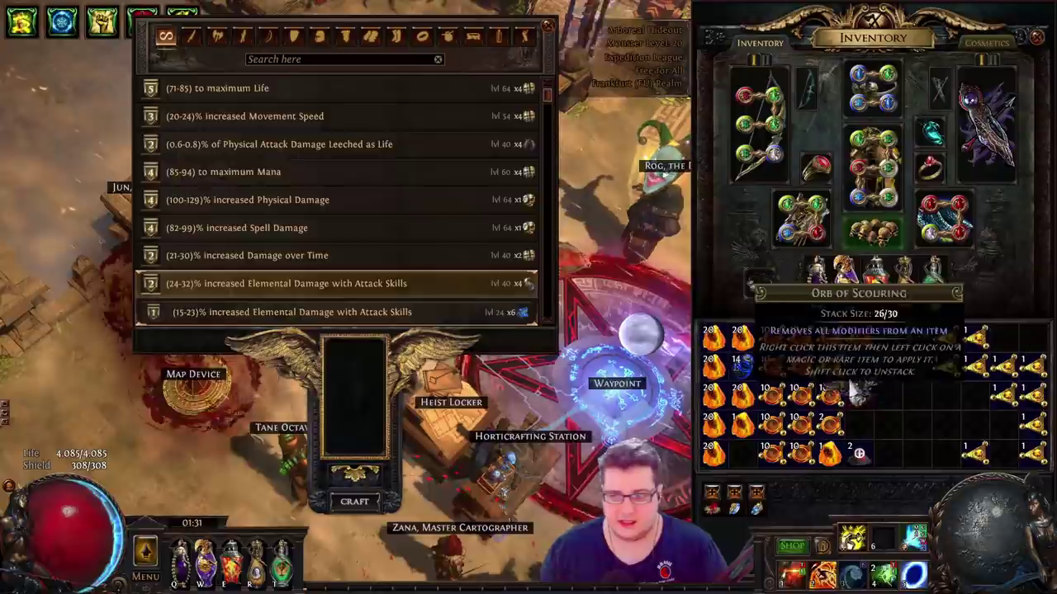
Search #harvest-wts-esc for 'more likely' and DM the first seller 'wtb more likely'
{"action": "key", "text": "alt+Tab"}
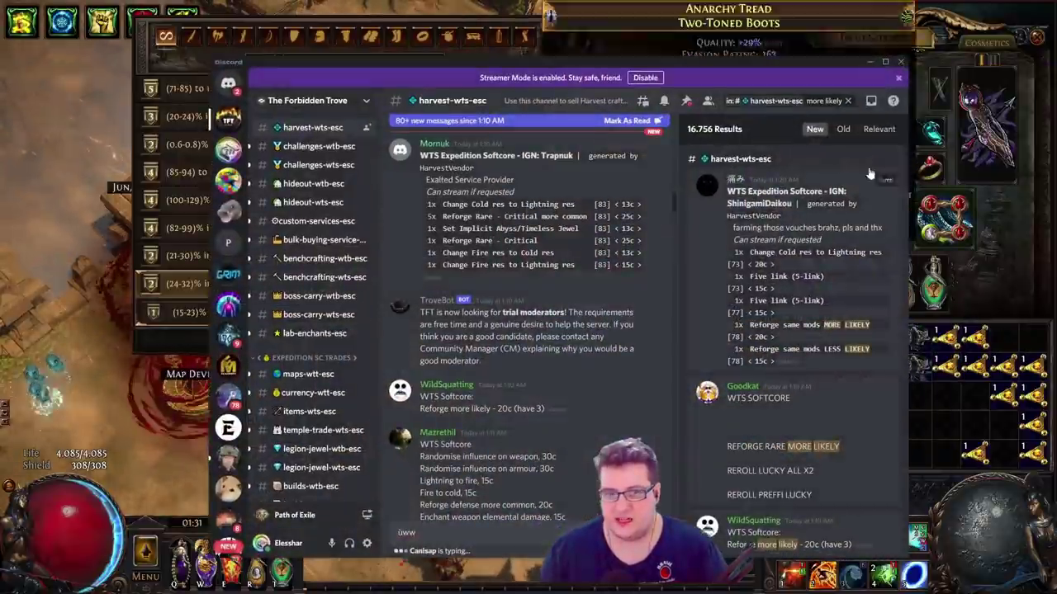
{"action": "key", "text": "Return"}
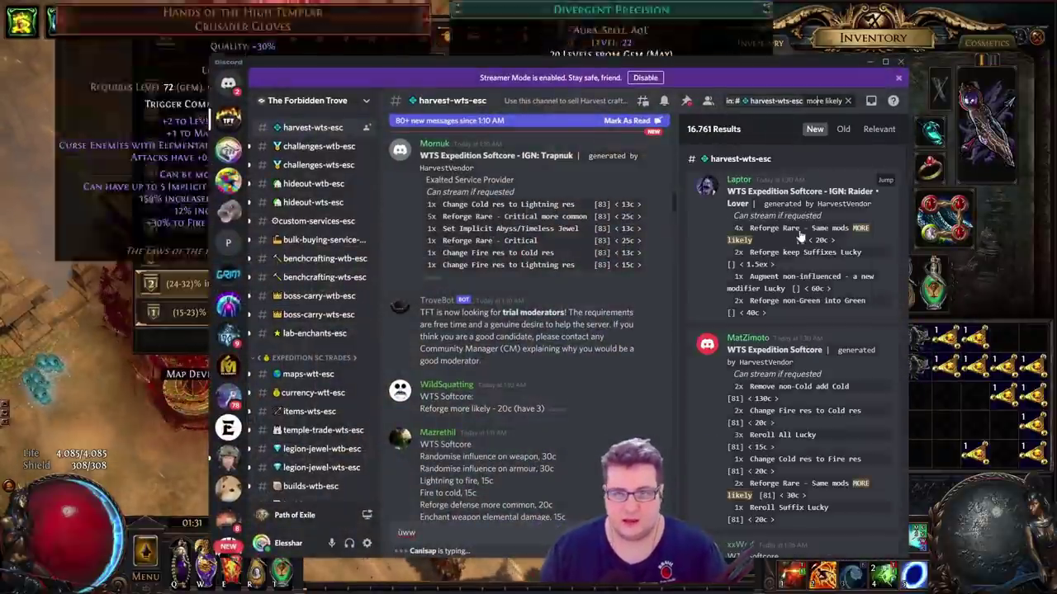
{"action": "scroll", "coordinate": [438, 281], "scroll_direction": "down", "scroll_amount": 10}
{"action": "left_click", "coordinate": [429, 259]}
{"action": "type", "text": "wtb more likely"}
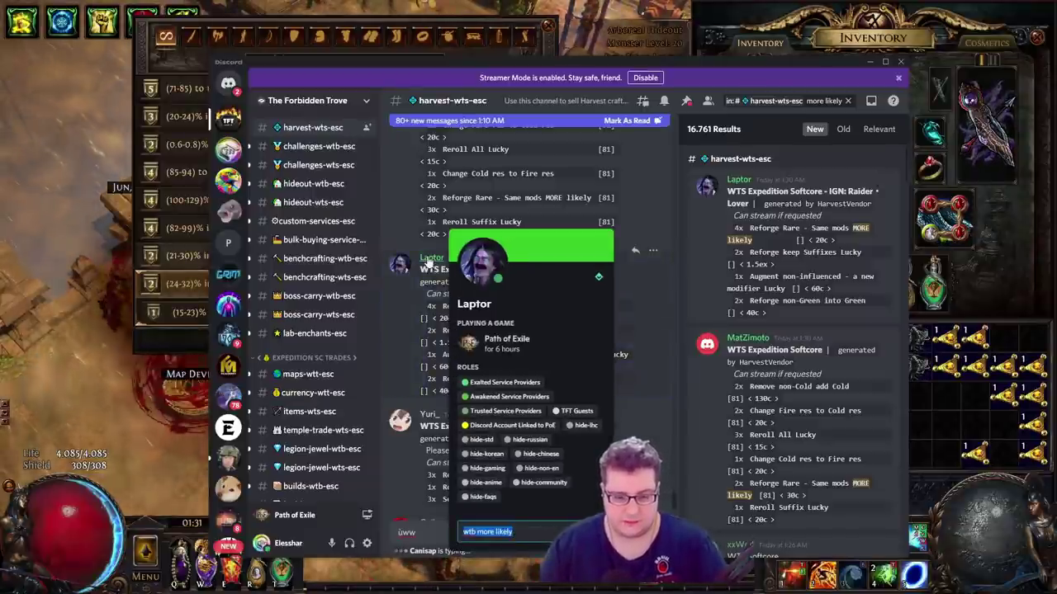
{"action": "key", "text": "Return"}
Send the same 'wtb more likely' request to a second seller from the search results
{"action": "key", "text": "alt+Left"}
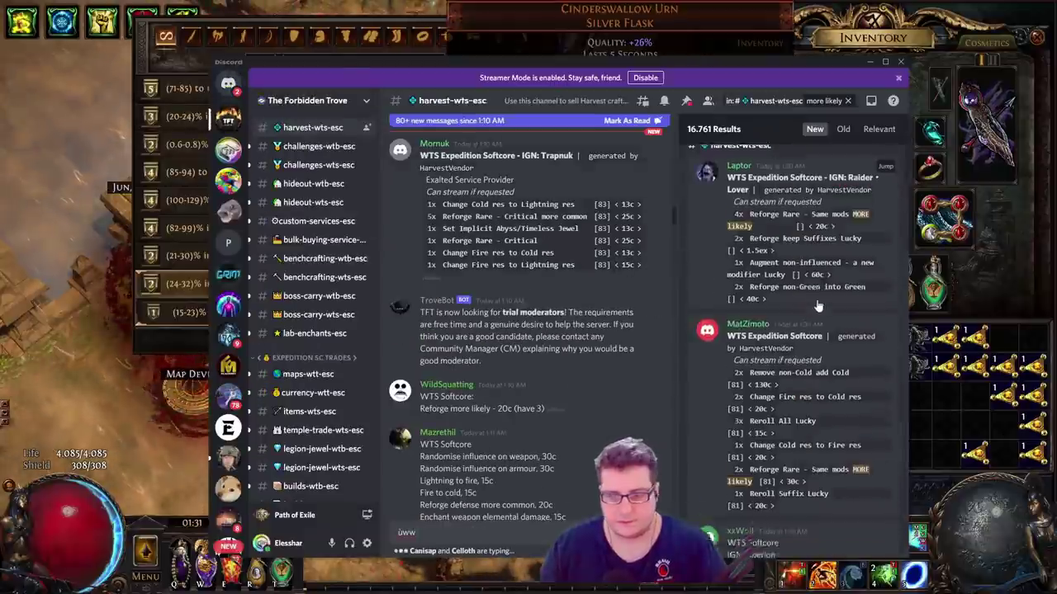
{"action": "scroll", "coordinate": [792, 304], "scroll_direction": "down", "scroll_amount": 5}
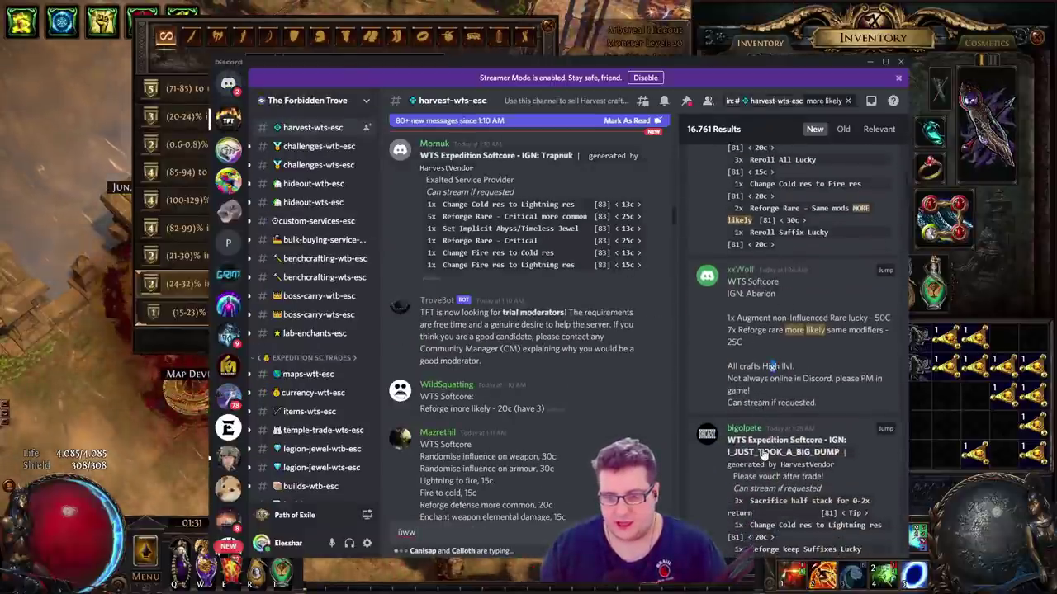
{"action": "left_click", "coordinate": [764, 453]}
{"action": "left_click", "coordinate": [432, 227]}
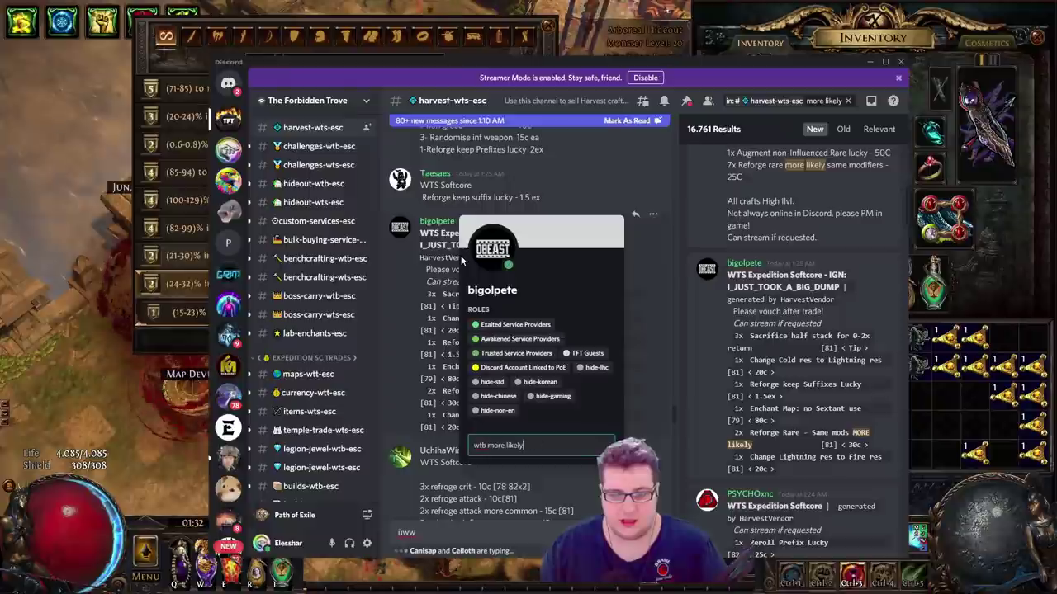
{"action": "key", "text": "Return"}
Open the first seller's direct messages to read their reply with their in-game name
{"action": "key", "text": "alt+Tab"}
{"action": "mouse_move", "coordinate": [906, 349]}
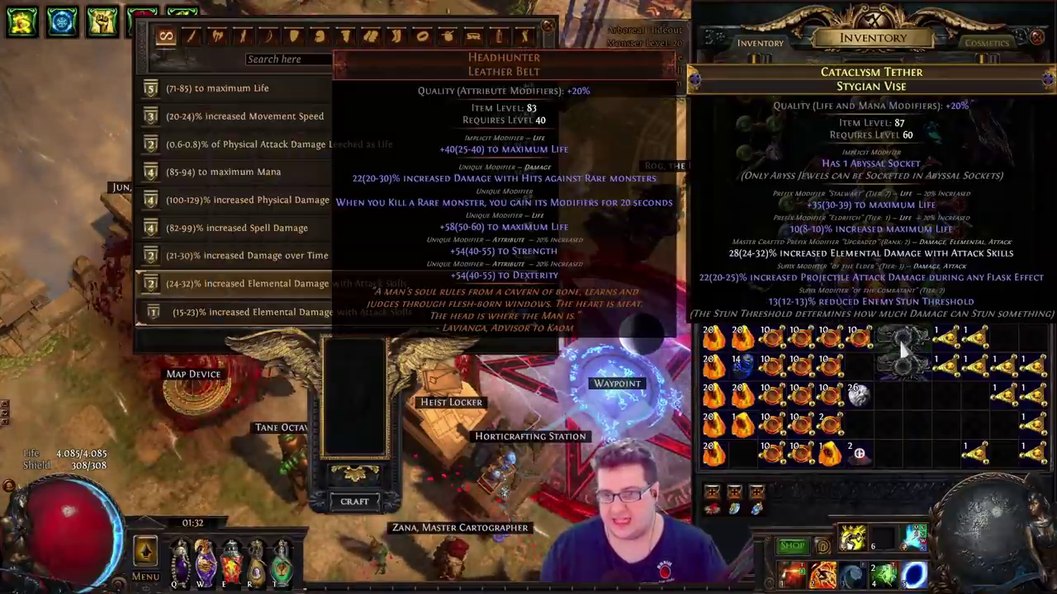
{"action": "mouse_move", "coordinate": [902, 373]}
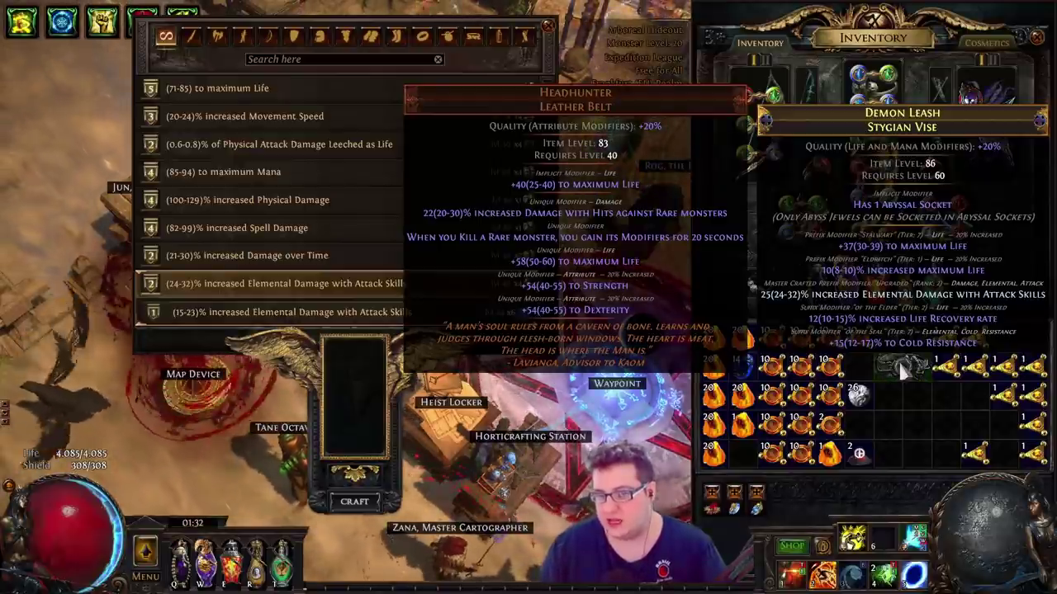
{"action": "key", "text": "alt+Tab"}
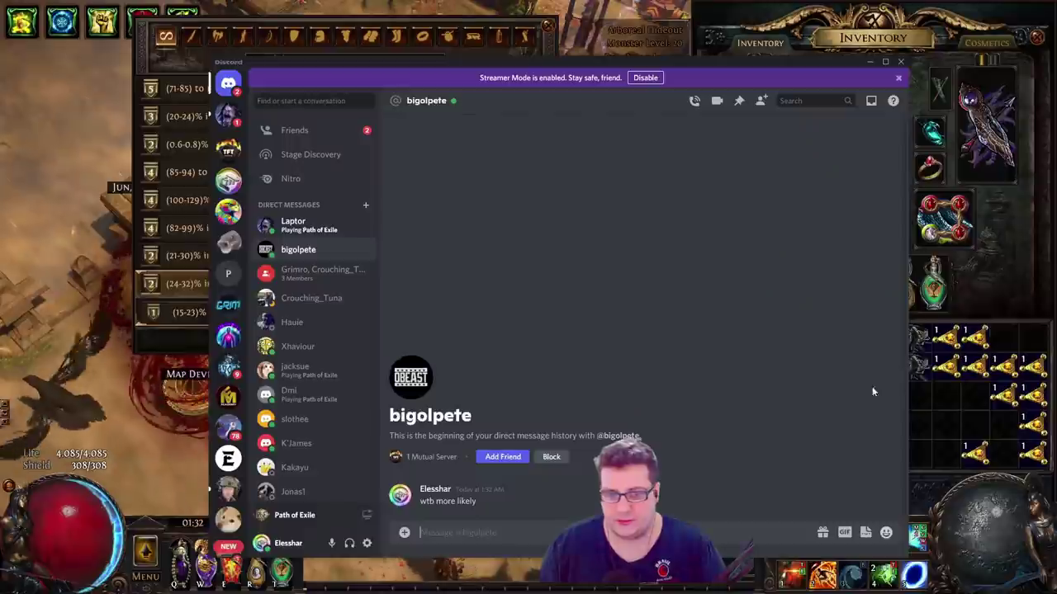
{"action": "left_click", "coordinate": [297, 235]}
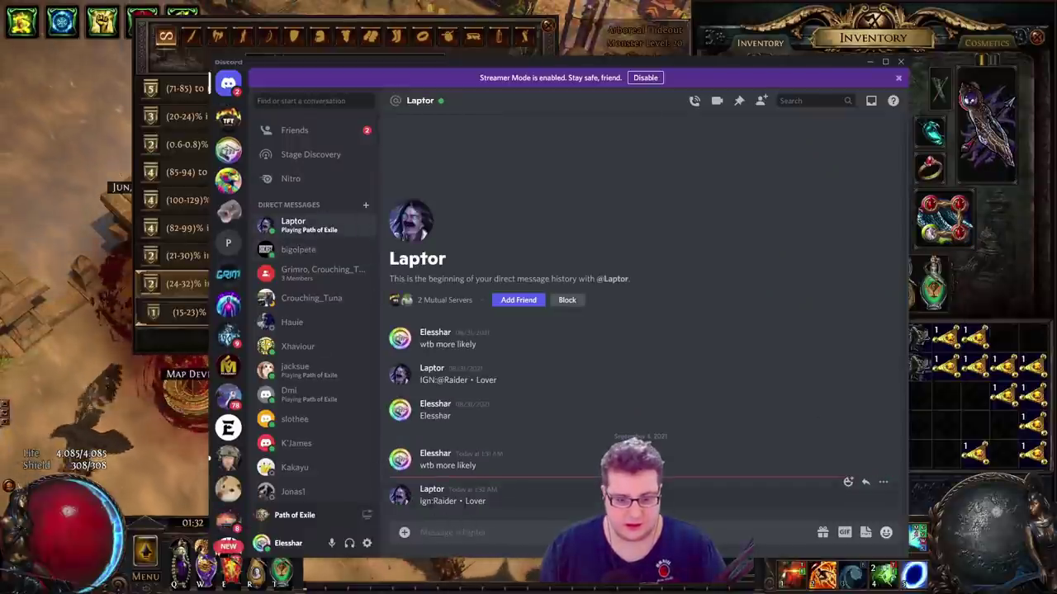
Whisper the seller in-game 'hi' and 'more likely'
{"action": "key", "text": "alt+Tab"}
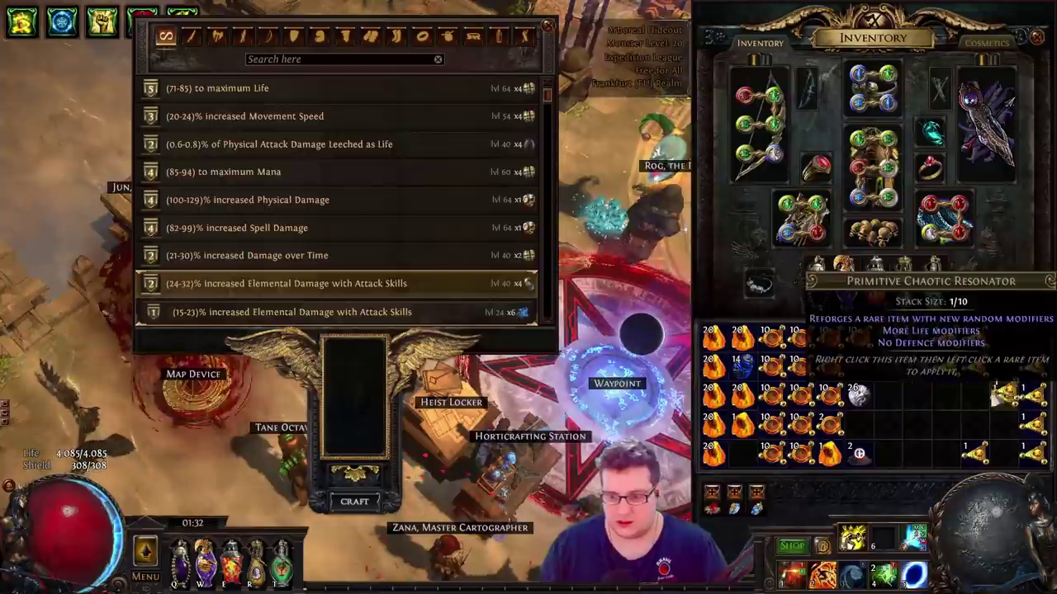
{"action": "key", "text": "Return"}
{"action": "key", "text": "Up"}
{"action": "key", "text": "Up"}
{"action": "key", "text": "Up"}
{"action": "key", "text": "Up"}
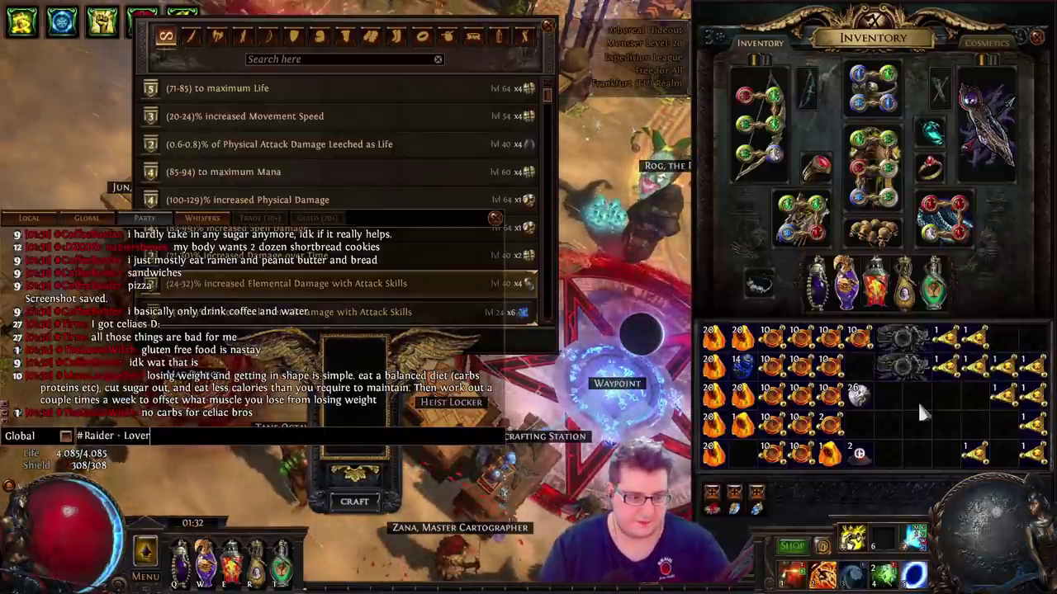
{"action": "type", "text": "hi"}
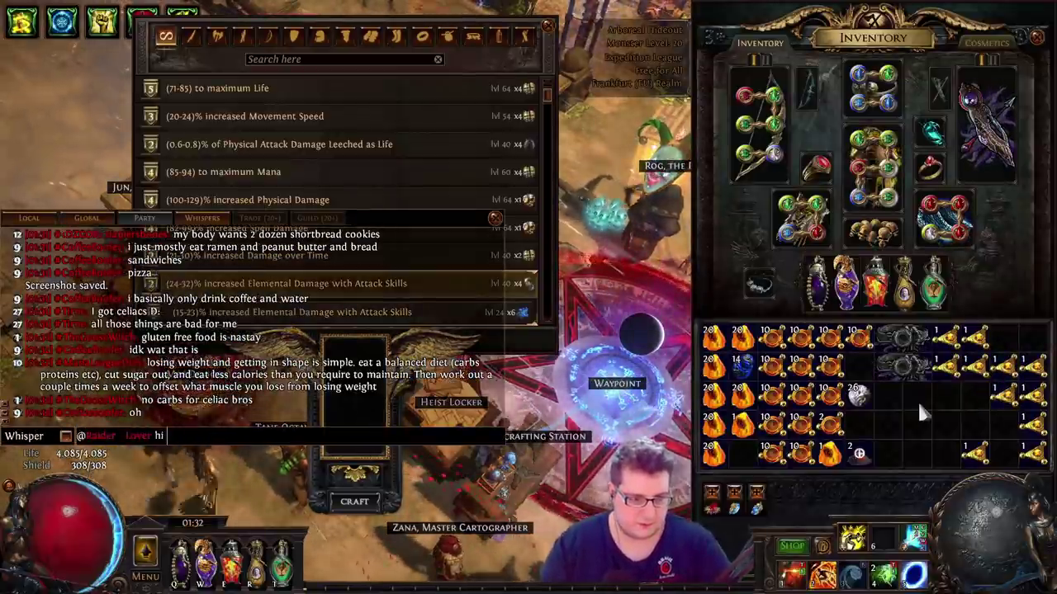
{"action": "key", "text": "Return"}
{"action": "key", "text": "Return"}
{"action": "type", "text": "more likely"}
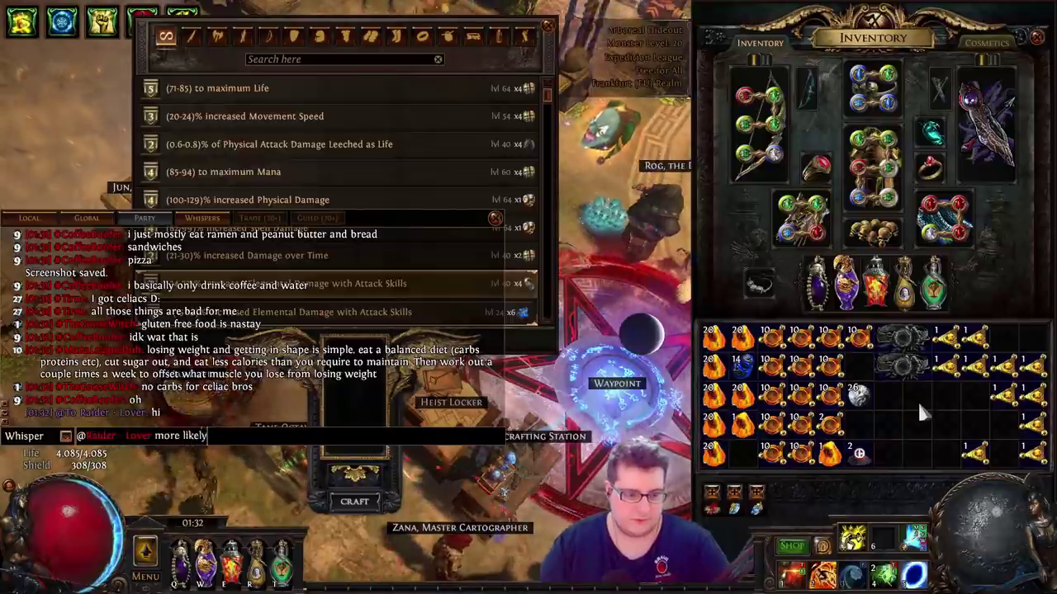
{"action": "key", "text": "Return"}
Accept the seller's party invite and move four chaos orb stacks from the stash to the inventory
{"action": "key", "text": "alt+Tab"}
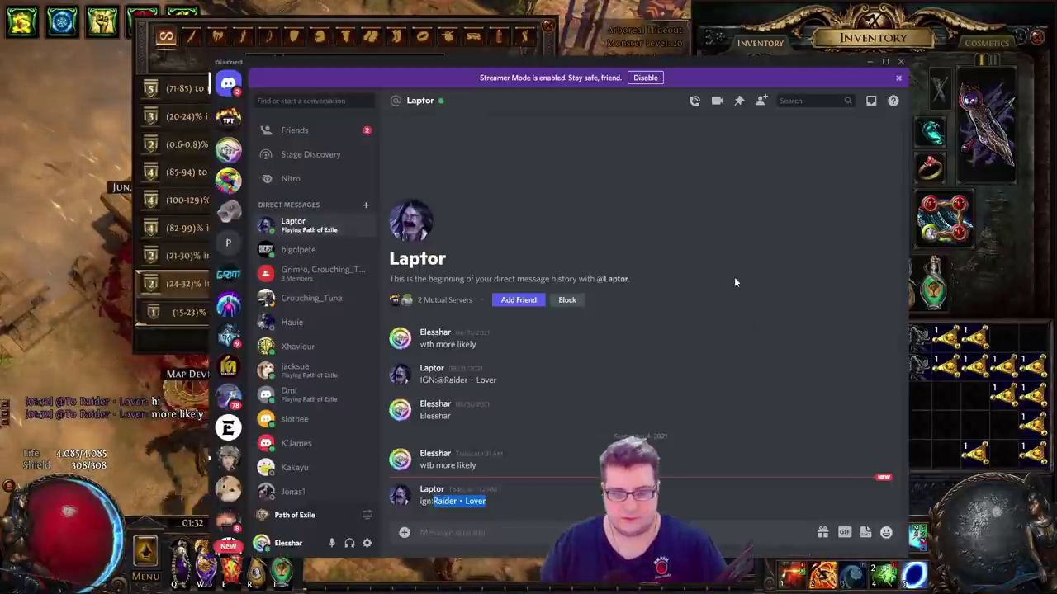
{"action": "key", "text": "ctrl+alt+Down"}
{"action": "key", "text": "alt+Tab"}
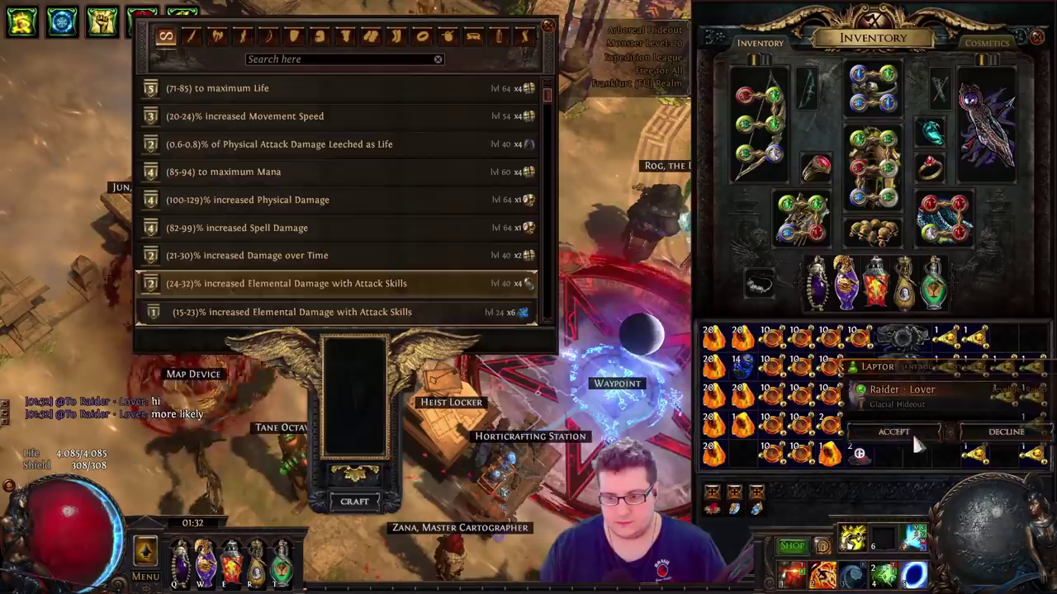
{"action": "left_click", "coordinate": [163, 244]}
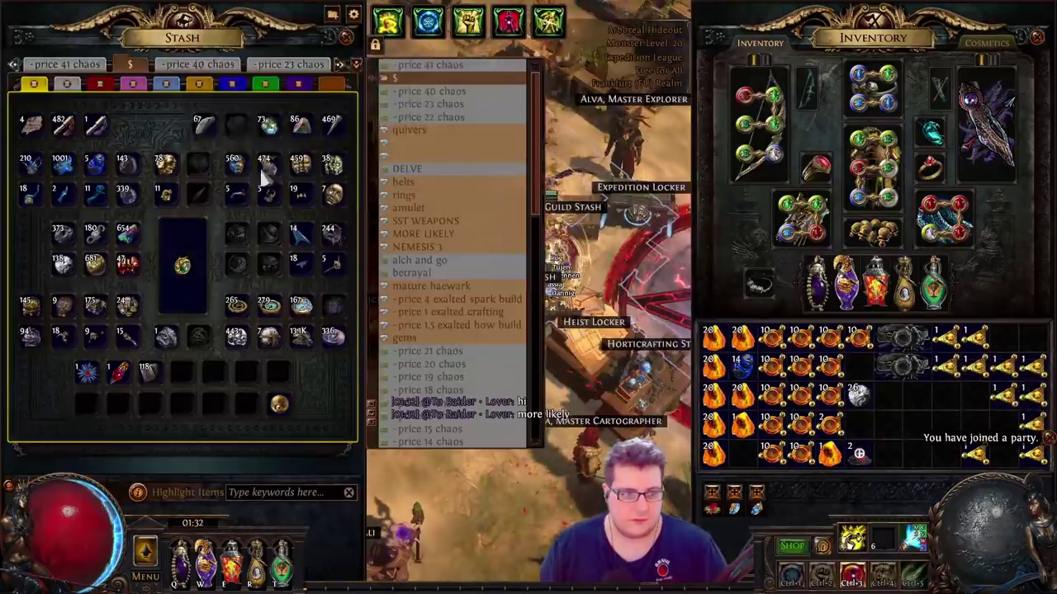
{"action": "left_click", "coordinate": [301, 171], "text": "ctrl"}
{"action": "left_click", "coordinate": [301, 171], "text": "ctrl"}
{"action": "left_click", "coordinate": [302, 172], "text": "ctrl"}
{"action": "left_click", "coordinate": [303, 173], "text": "ctrl"}
{"action": "key", "text": "Escape"}
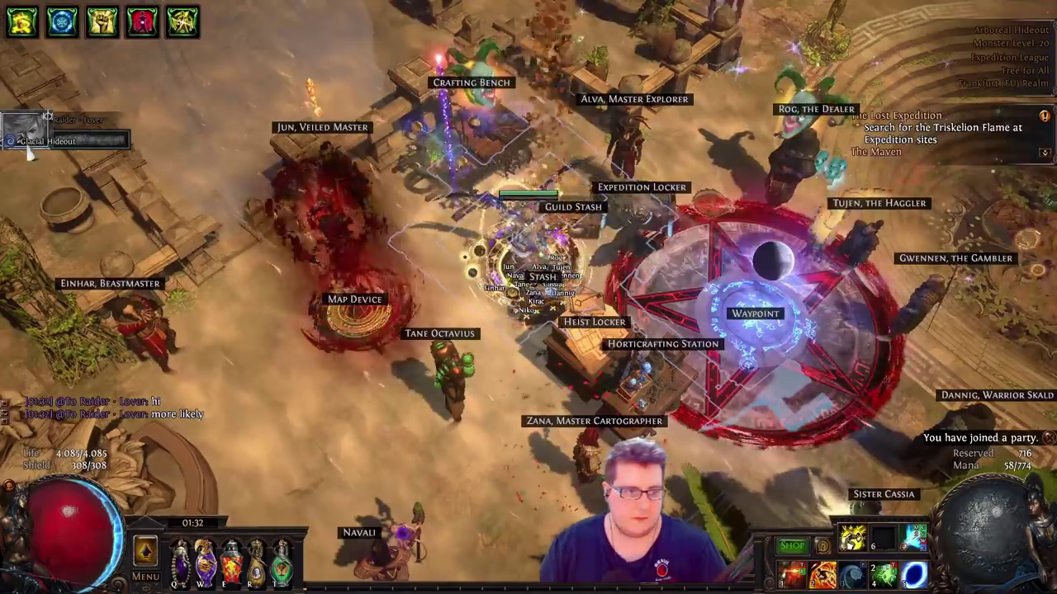
Look over the Discord harvest channel again before returning to the game
{"action": "key", "text": "alt+Tab"}
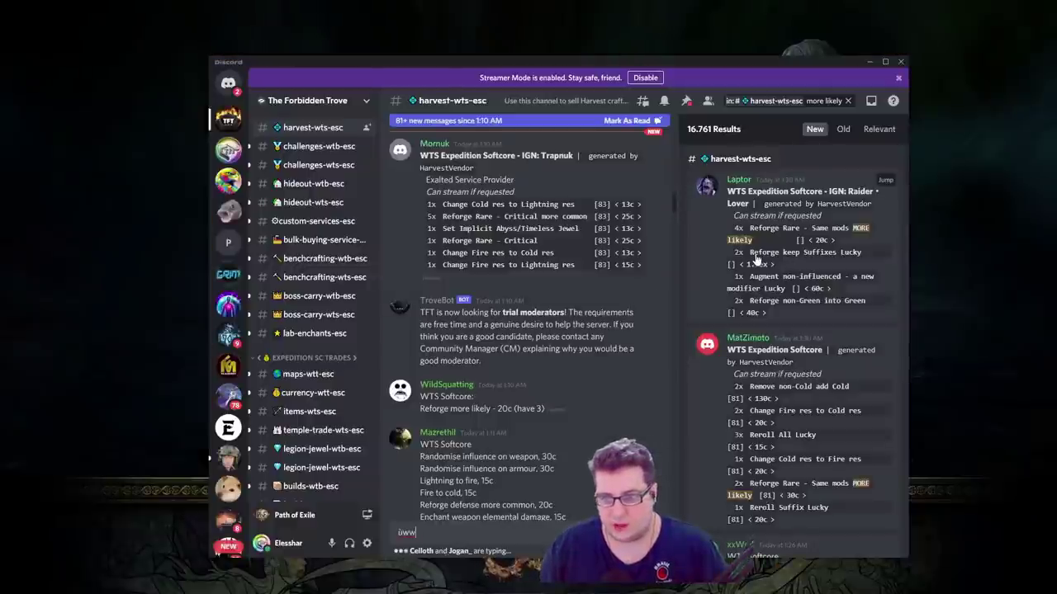
{"action": "scroll", "coordinate": [819, 252], "scroll_direction": "down", "scroll_amount": 1}
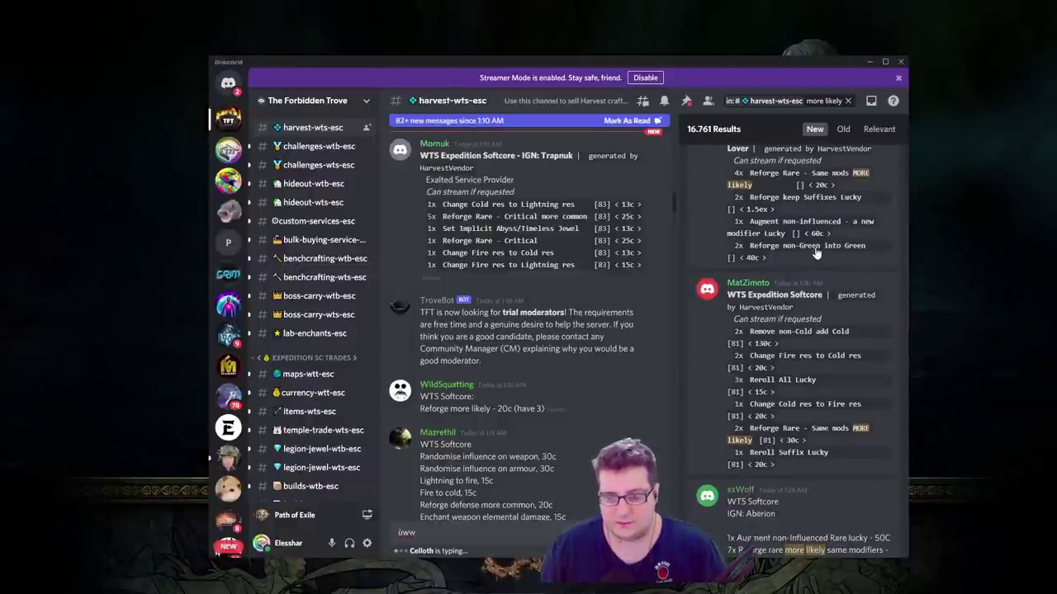
{"action": "scroll", "coordinate": [819, 253], "scroll_direction": "up", "scroll_amount": 1}
{"action": "key", "text": "alt+Tab"}
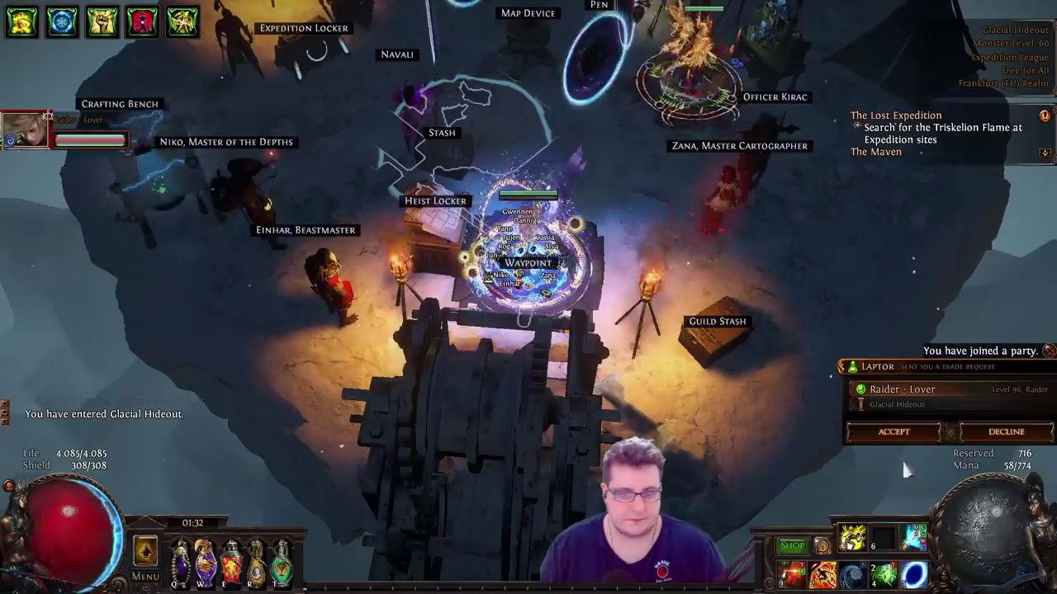
Trade the Stygian Vise to the service player and whisper them 'confirmed'
{"action": "left_click", "coordinate": [898, 436]}
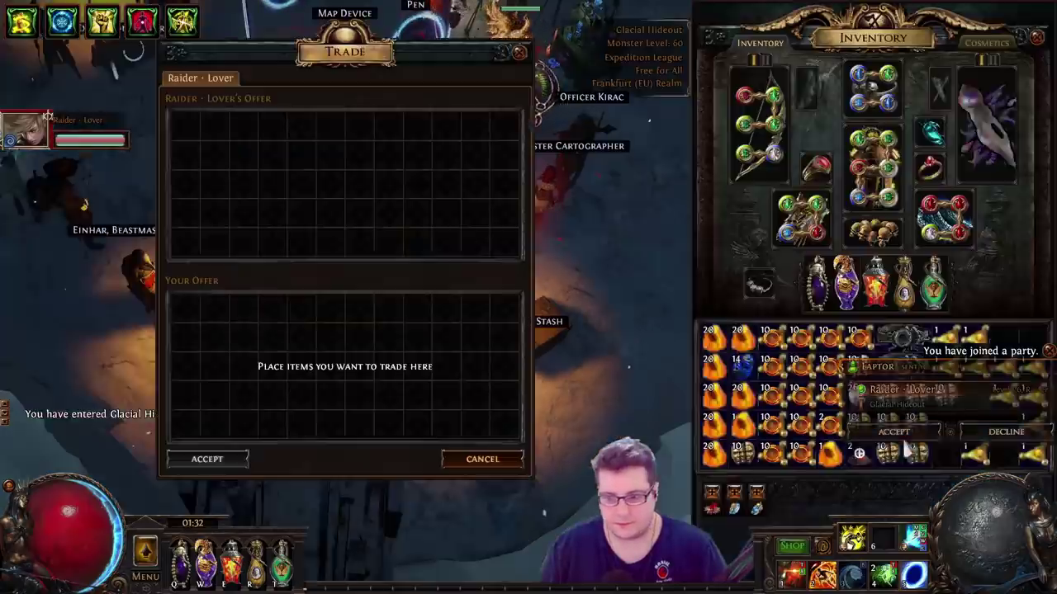
{"action": "left_click", "coordinate": [904, 339], "text": "ctrl"}
{"action": "left_click", "coordinate": [208, 459]}
{"action": "left_click", "coordinate": [25, 130]}
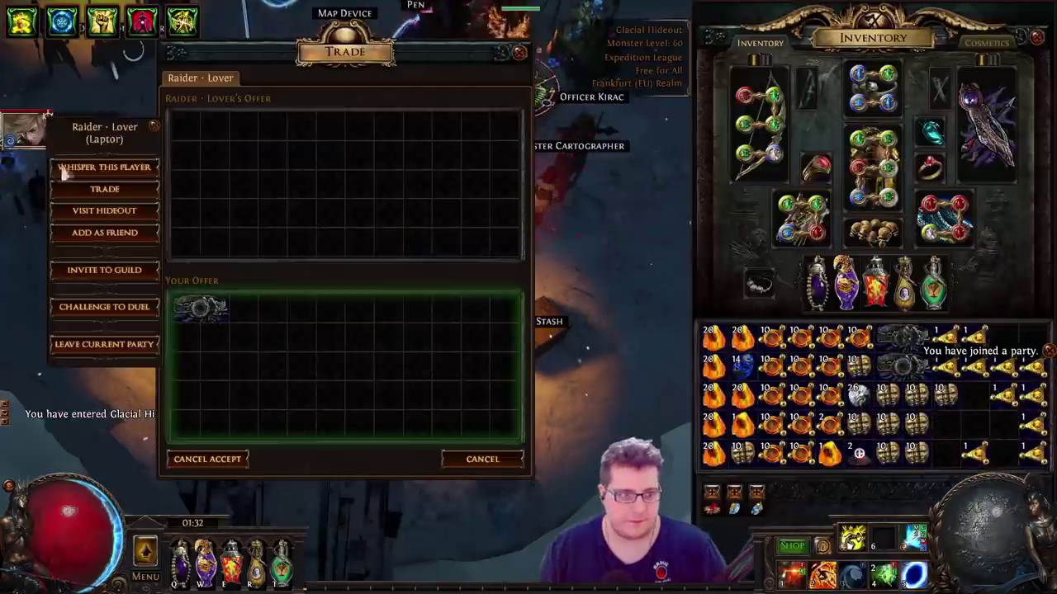
{"action": "left_click", "coordinate": [65, 168]}
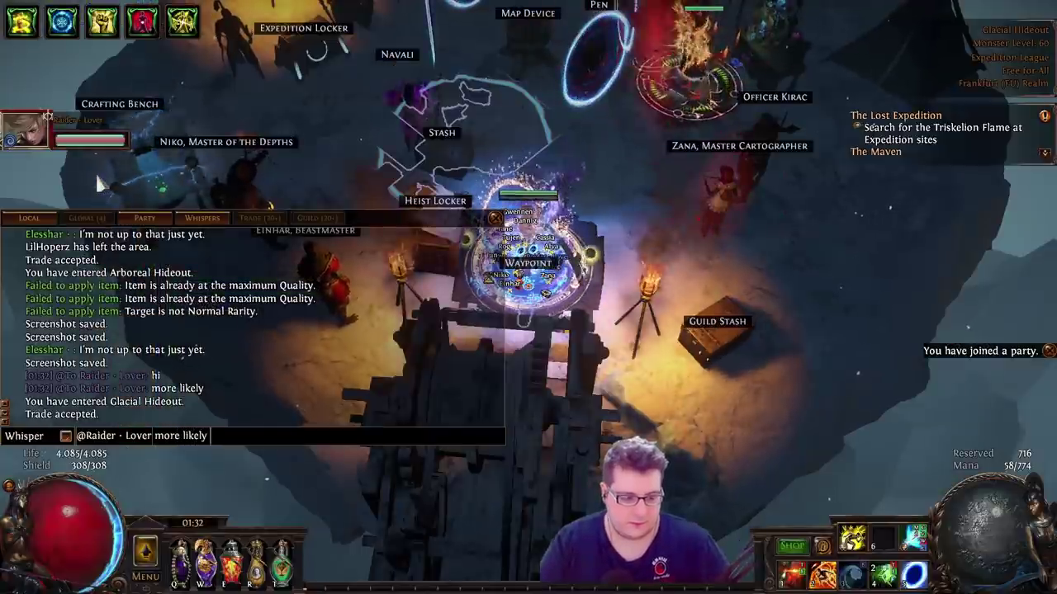
{"action": "type", "text": "confirmed"}
{"action": "key", "text": "Return"}
Trade the payment currency stacks to the service player
{"action": "key", "text": "i"}
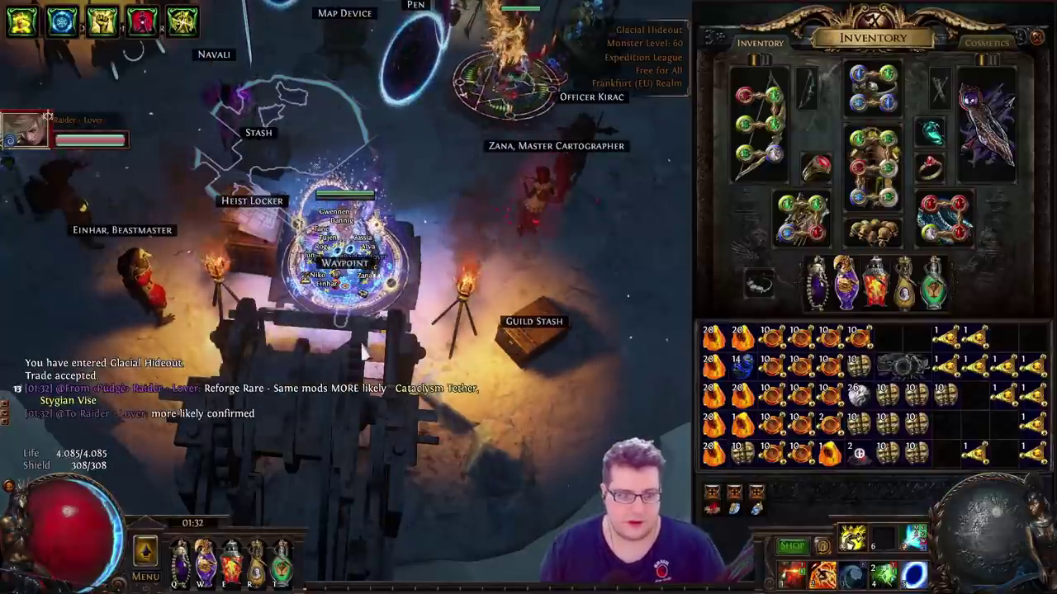
{"action": "key", "text": "ctrl+Return"}
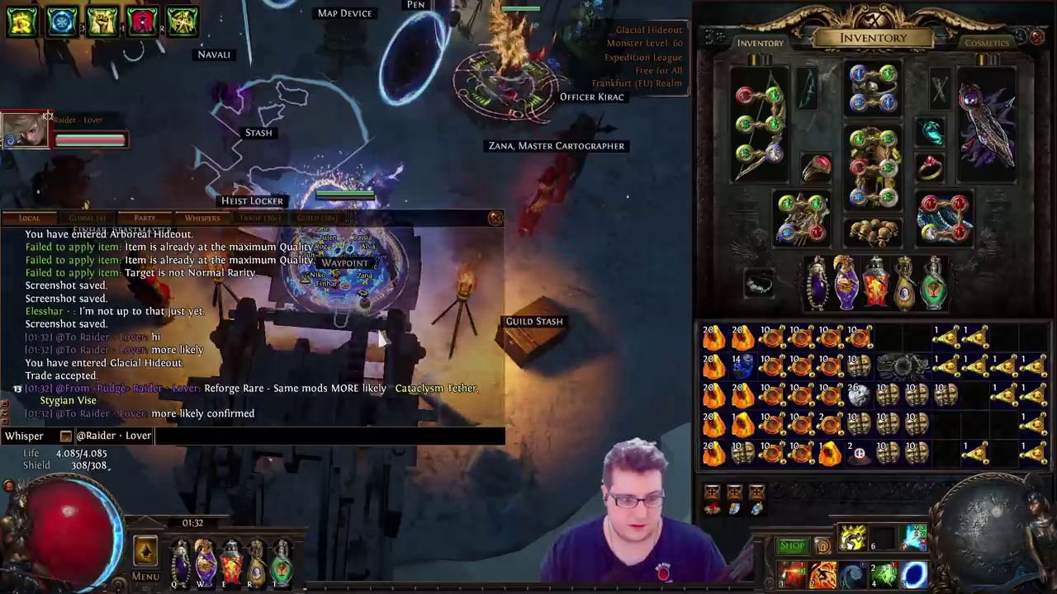
{"action": "mouse_move", "coordinate": [323, 417]}
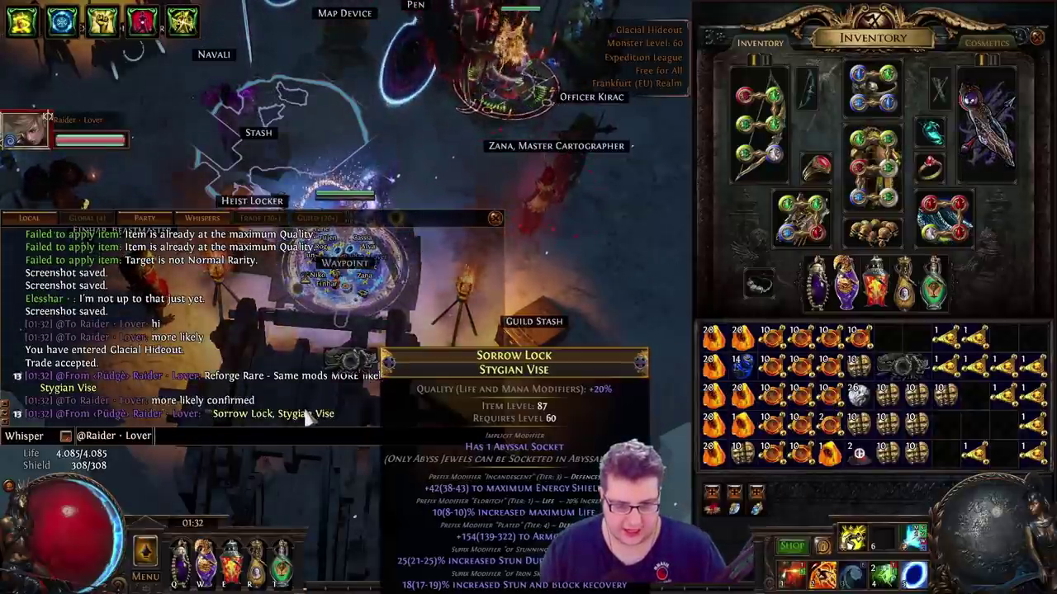
{"action": "right_click", "coordinate": [178, 413]}
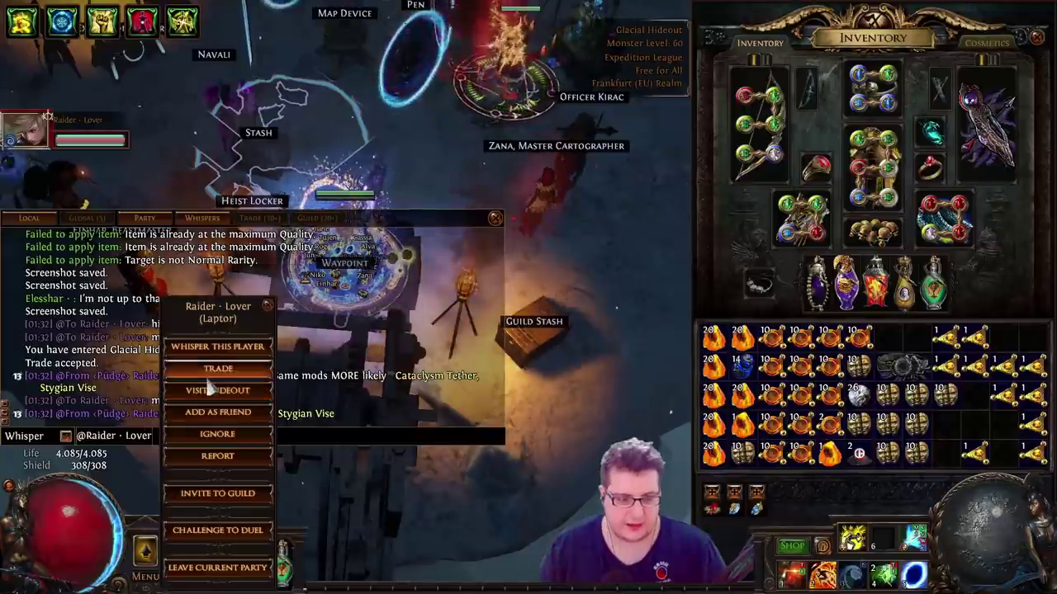
{"action": "left_click", "coordinate": [206, 378]}
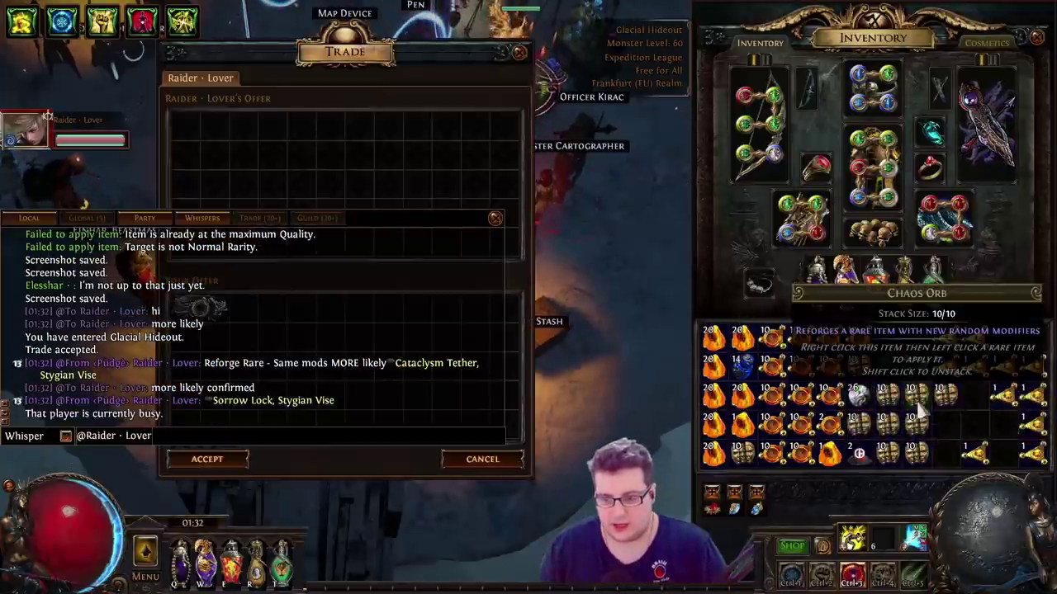
{"action": "left_click", "coordinate": [740, 395], "text": "ctrl"}
{"action": "left_click", "coordinate": [207, 458]}
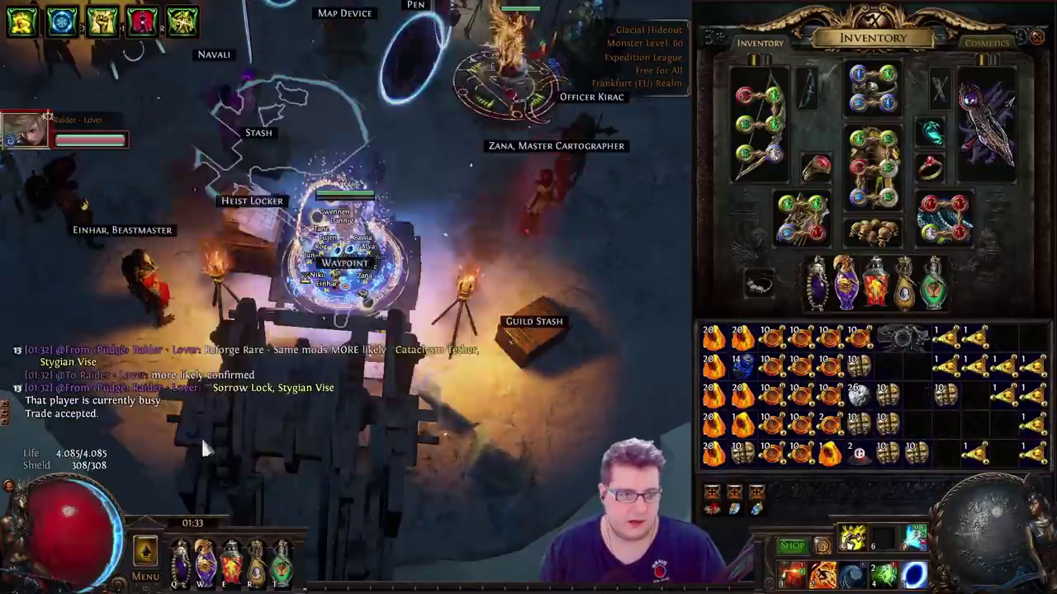
Whisper 'more likely confirmed' and accept the final trade returning the reforged vise
{"action": "right_click", "coordinate": [25, 127]}
{"action": "left_click", "coordinate": [107, 228]}
{"action": "type", "text": "more like"}
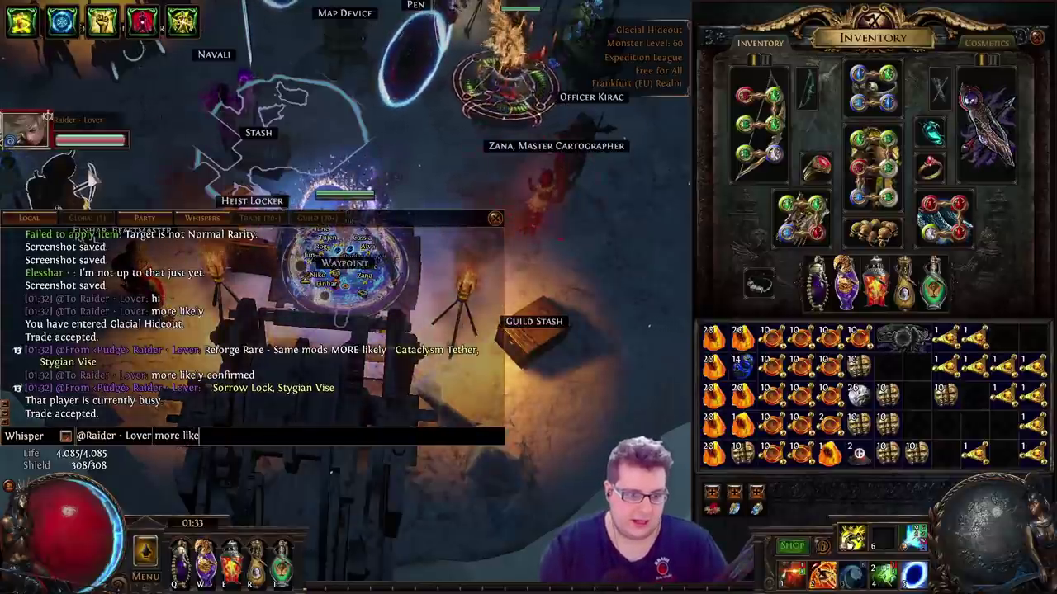
{"action": "type", "text": "ly confirmed"}
{"action": "key", "text": "Return"}
{"action": "key", "text": "Return"}
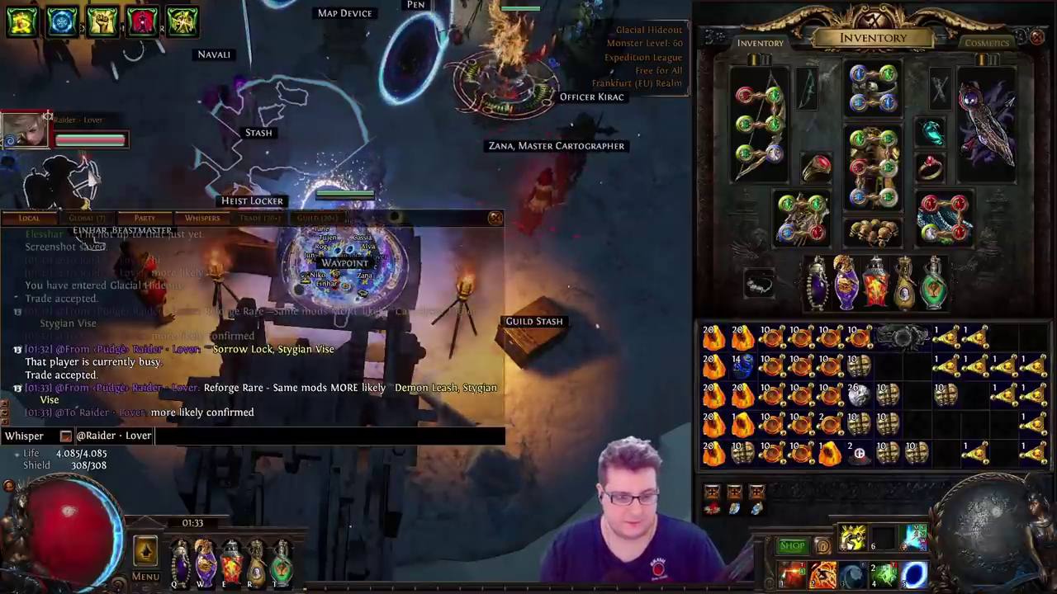
{"action": "mouse_move", "coordinate": [417, 394]}
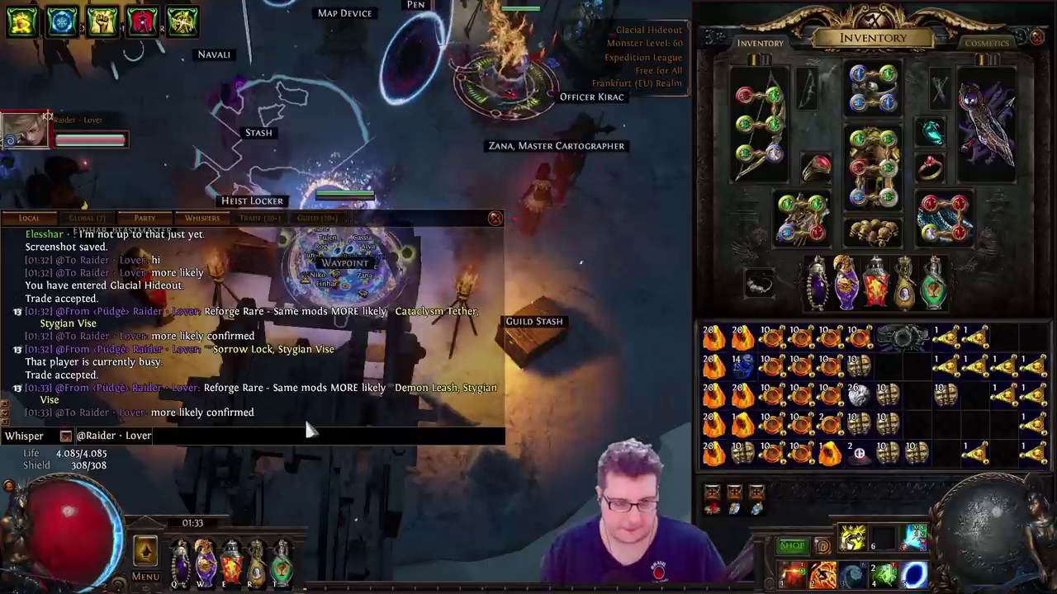
{"action": "mouse_move", "coordinate": [268, 414]}
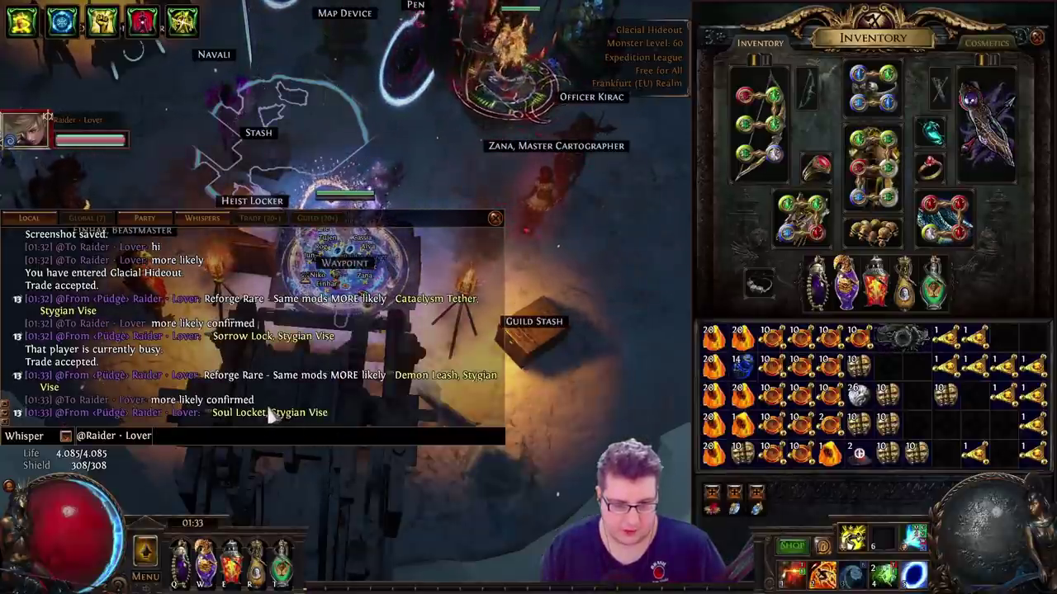
{"action": "right_click", "coordinate": [162, 415]}
{"action": "left_click", "coordinate": [248, 366]}
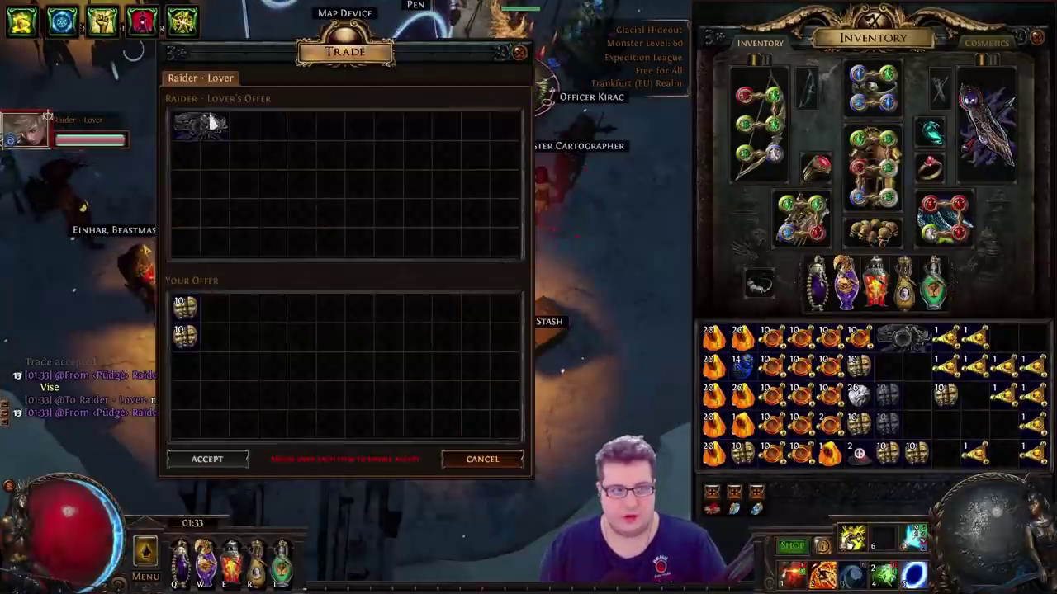
{"action": "left_click", "coordinate": [212, 465]}
{"action": "key", "text": "alt+Tab"}
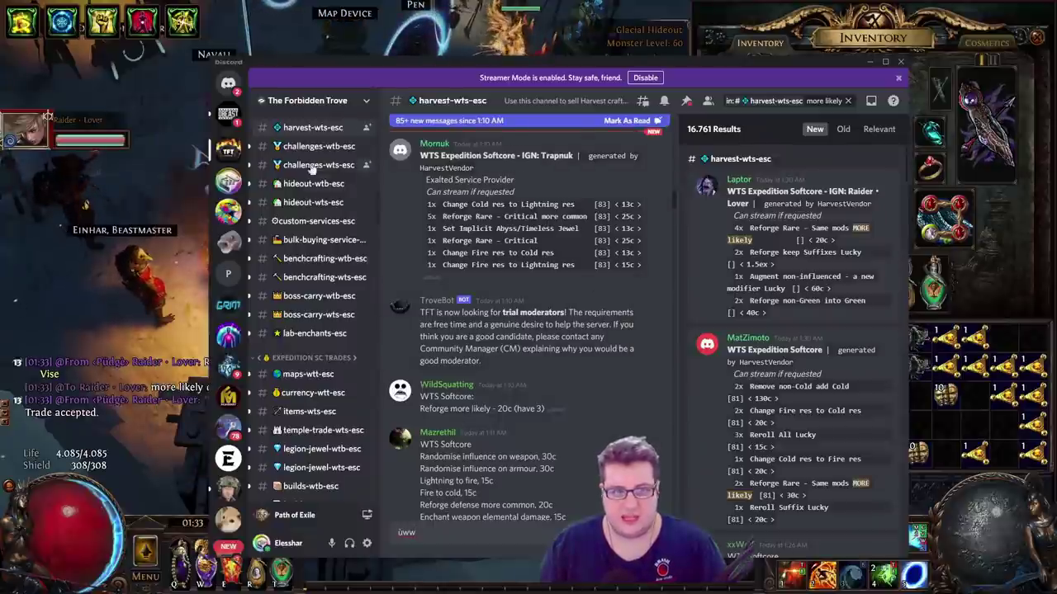
Write a '+1 more likely' vouch tagging the crafter in #services-vouches
{"action": "scroll", "coordinate": [313, 330], "scroll_direction": "up", "scroll_amount": 10}
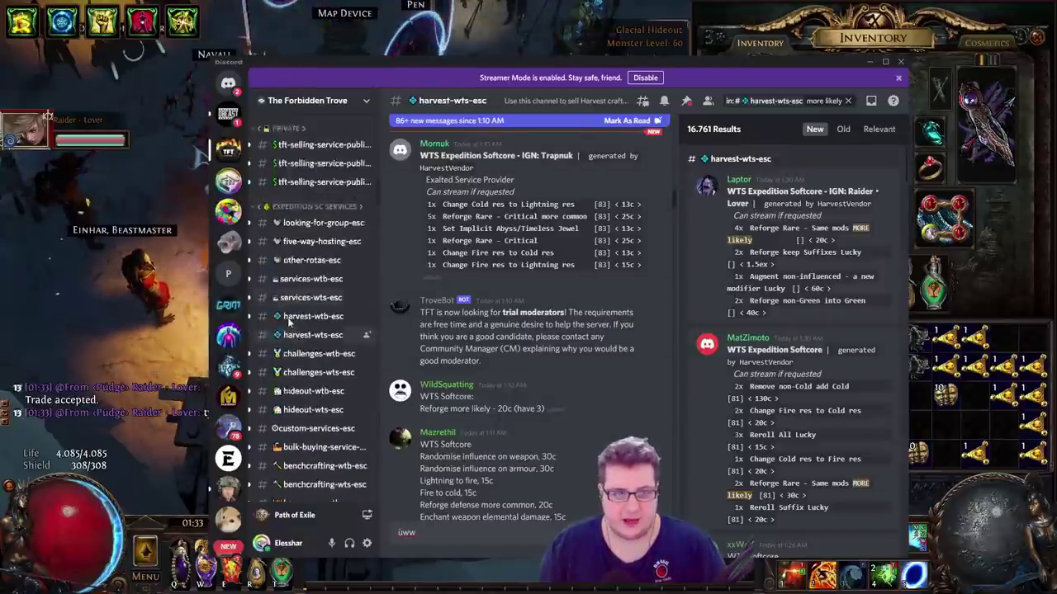
{"action": "left_click", "coordinate": [315, 333]}
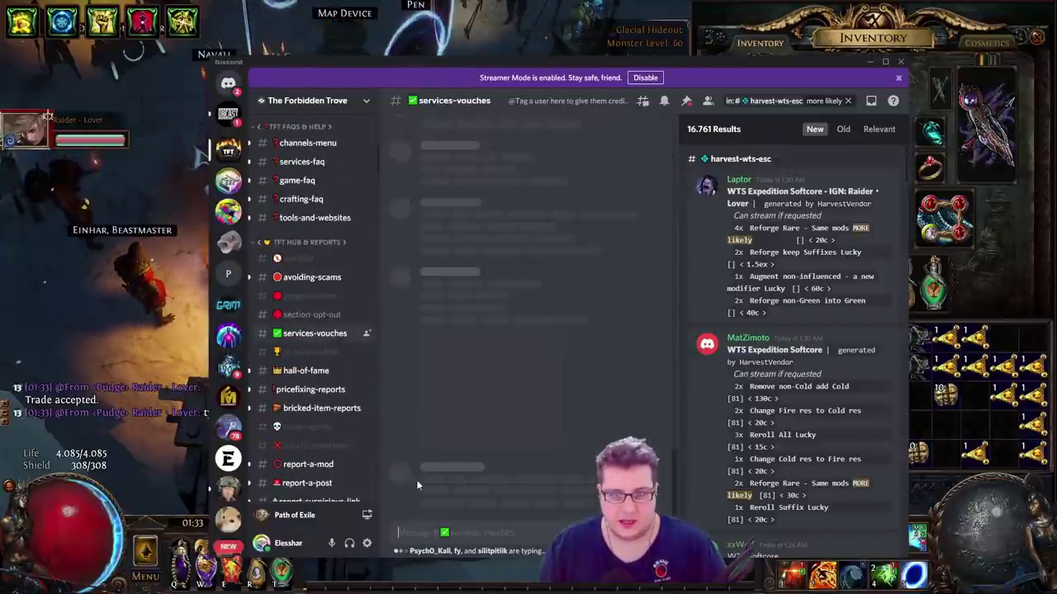
{"action": "left_click", "coordinate": [470, 528]}
{"action": "type", "text": "@lap"}
{"action": "key", "text": "Tab"}
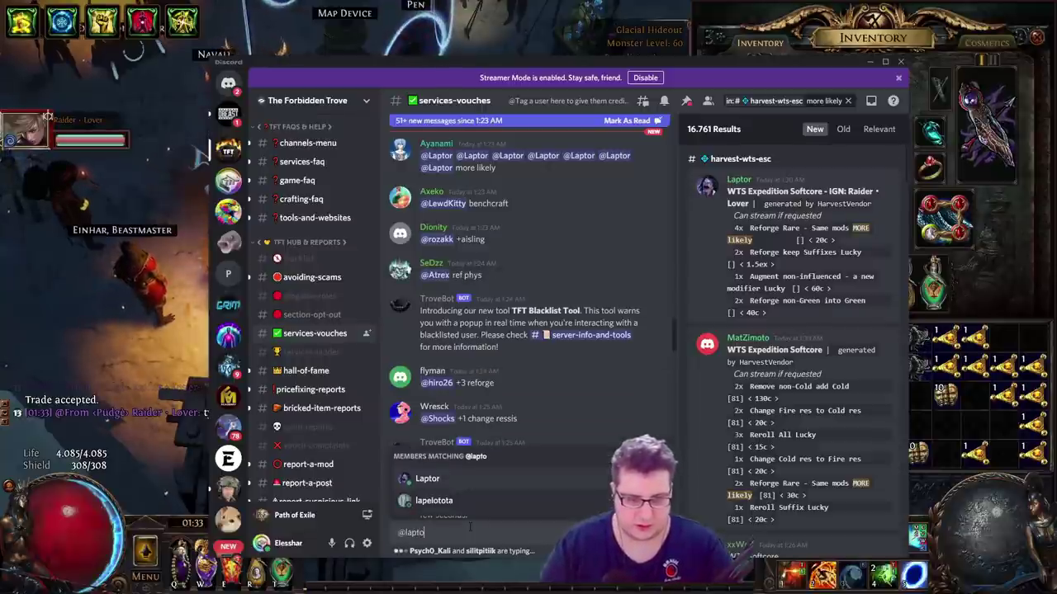
{"action": "type", "text": "+1 more li"}
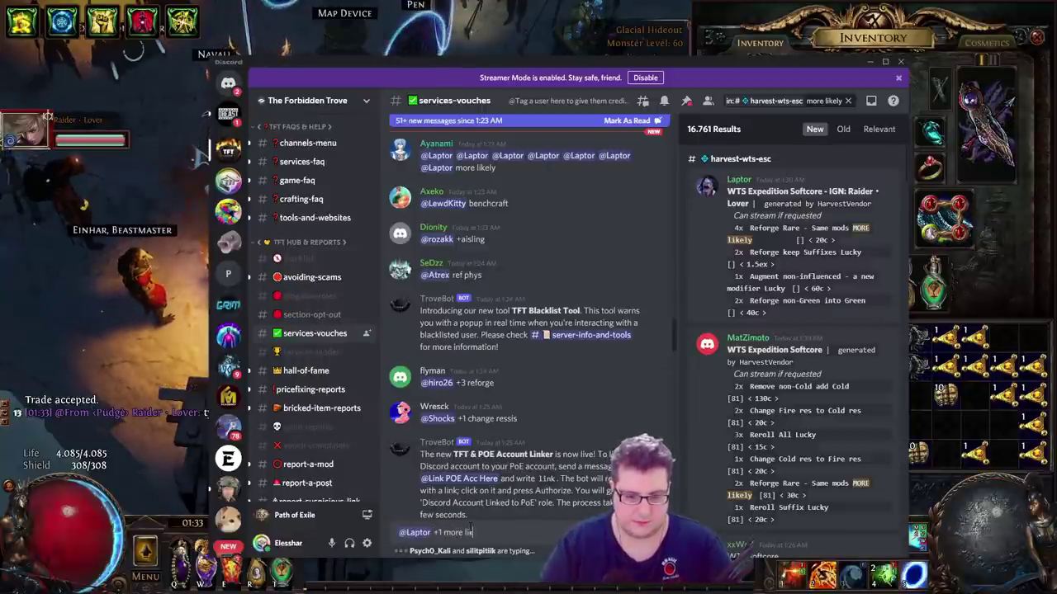
{"action": "type", "text": "kely @Laptor +1 more likely"}
Post the vouch and walk back across the hideout in game
{"action": "key", "text": "Return"}
{"action": "key", "text": "alt+Tab"}
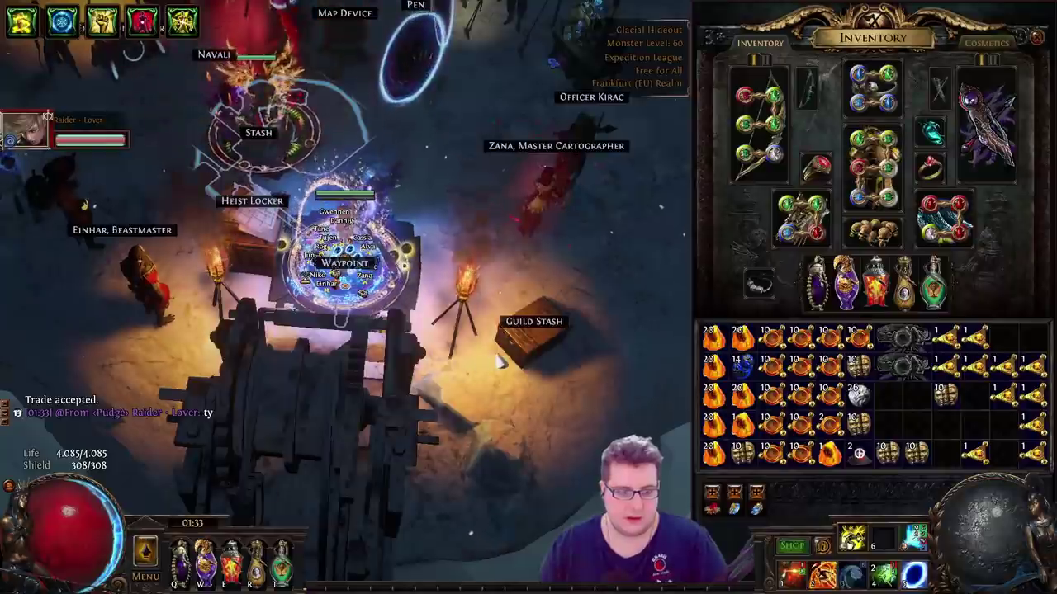
{"action": "left_click", "coordinate": [445, 227]}
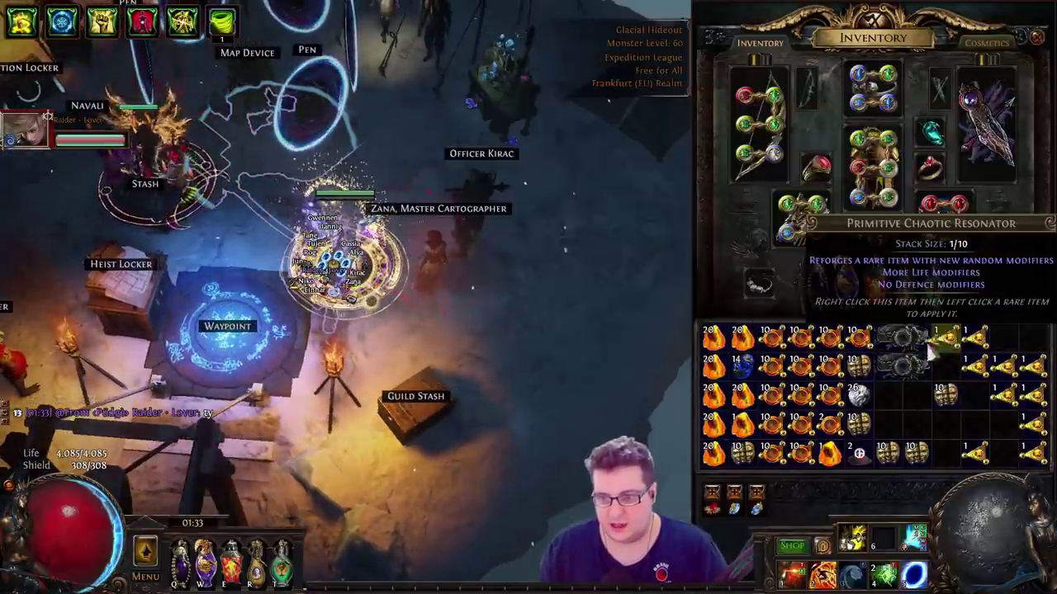
Reforge the Gale Shackle vise with a Primitive Chaotic Resonator, turning it into Gloom Strap
{"action": "right_click", "coordinate": [941, 338]}
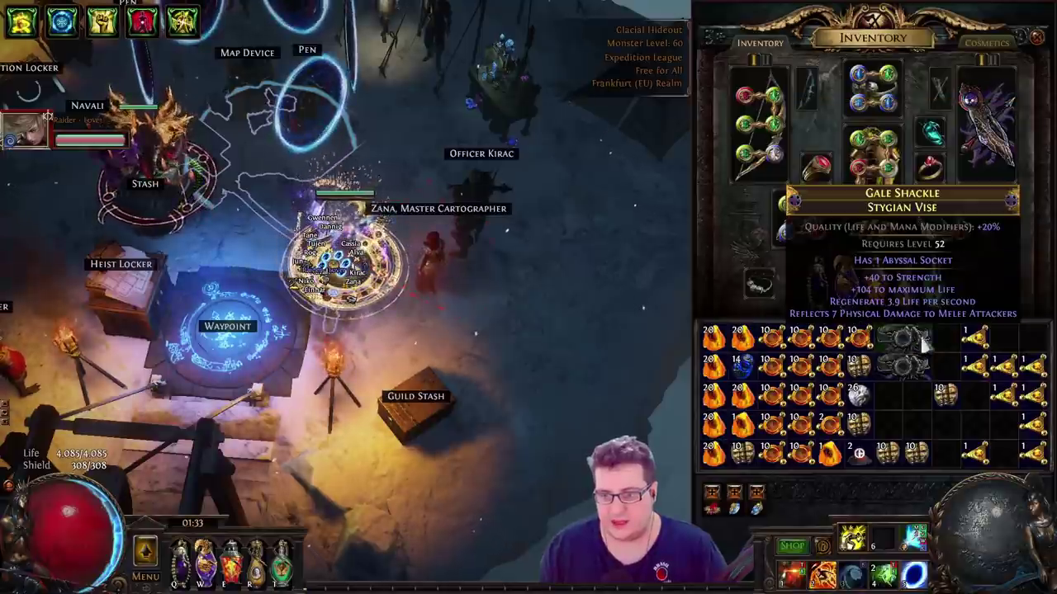
{"action": "right_click", "coordinate": [974, 337]}
{"action": "left_click", "coordinate": [923, 342]}
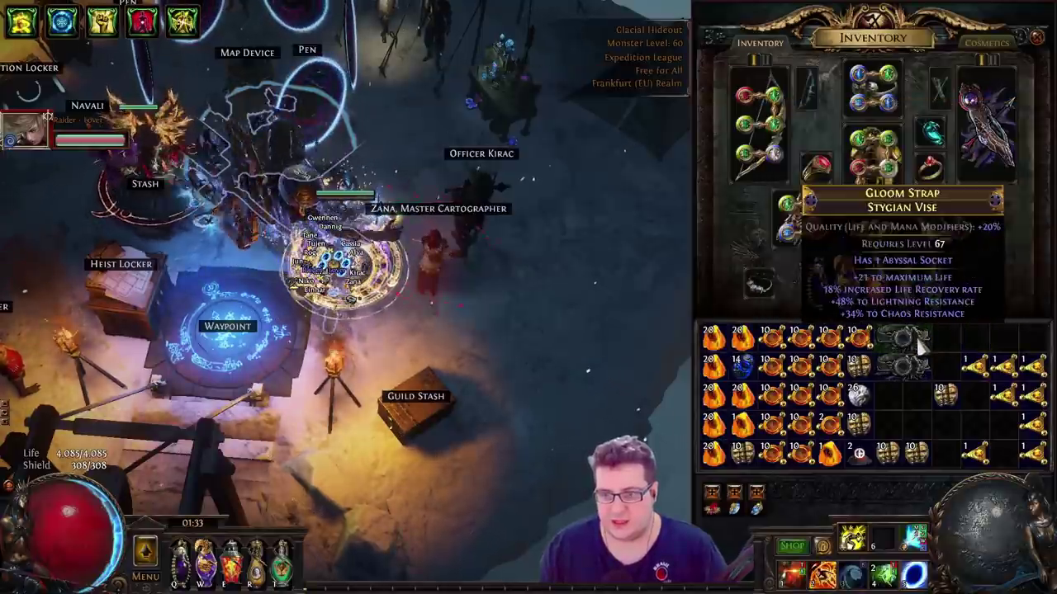
{"action": "key", "text": "alt+Tab"}
{"action": "key", "text": "alt+Tab"}
{"action": "key", "text": "Tab"}
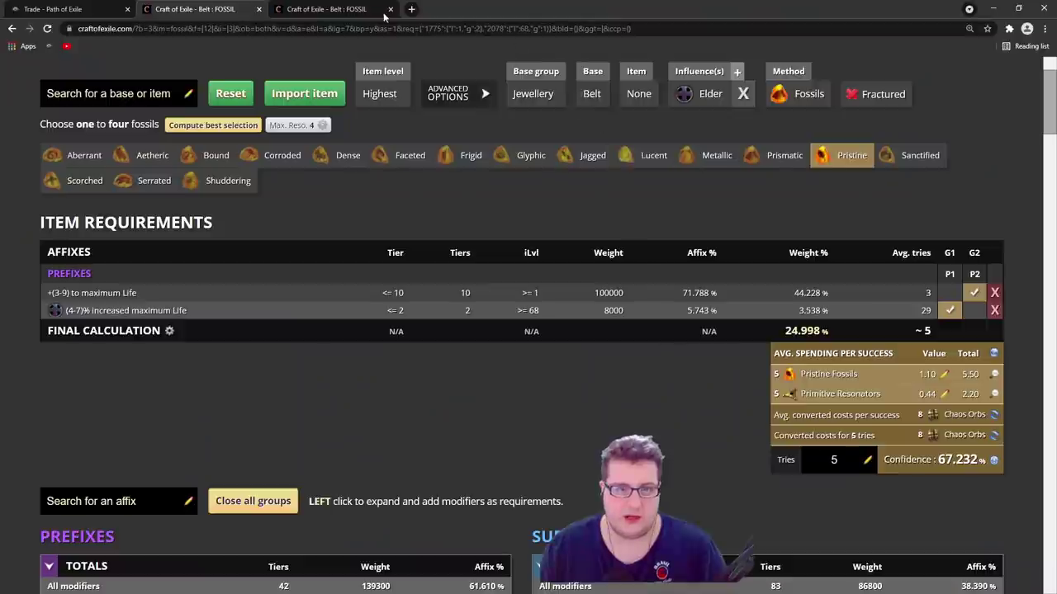
Create a new emulator item from Jewellery > Belt: an Elder-influenced Stygian Vise at item level 100
{"action": "scroll", "coordinate": [327, 81], "scroll_direction": "up", "scroll_amount": 2}
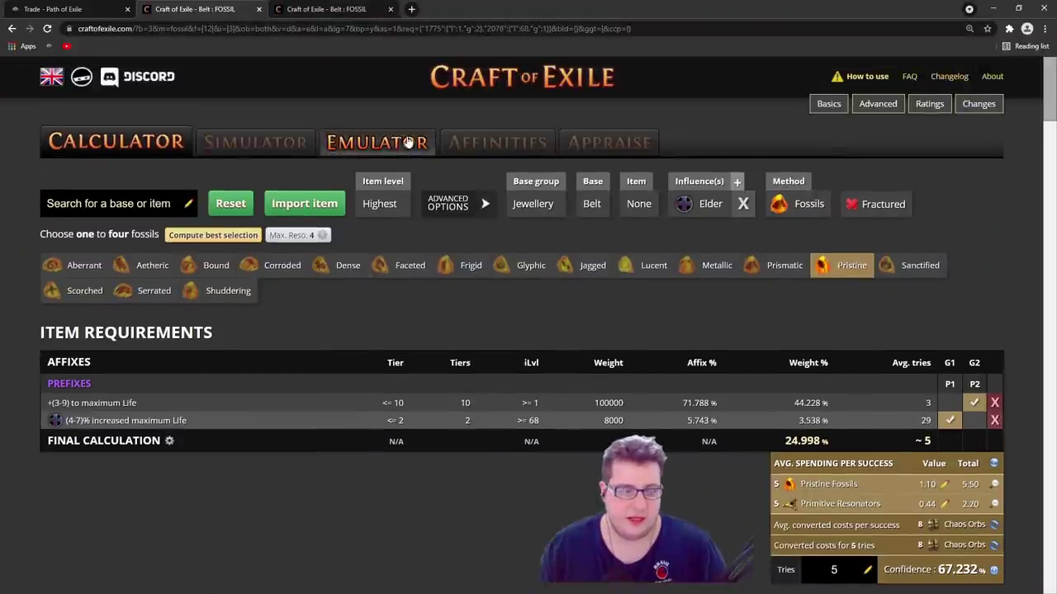
{"action": "left_click", "coordinate": [371, 141]}
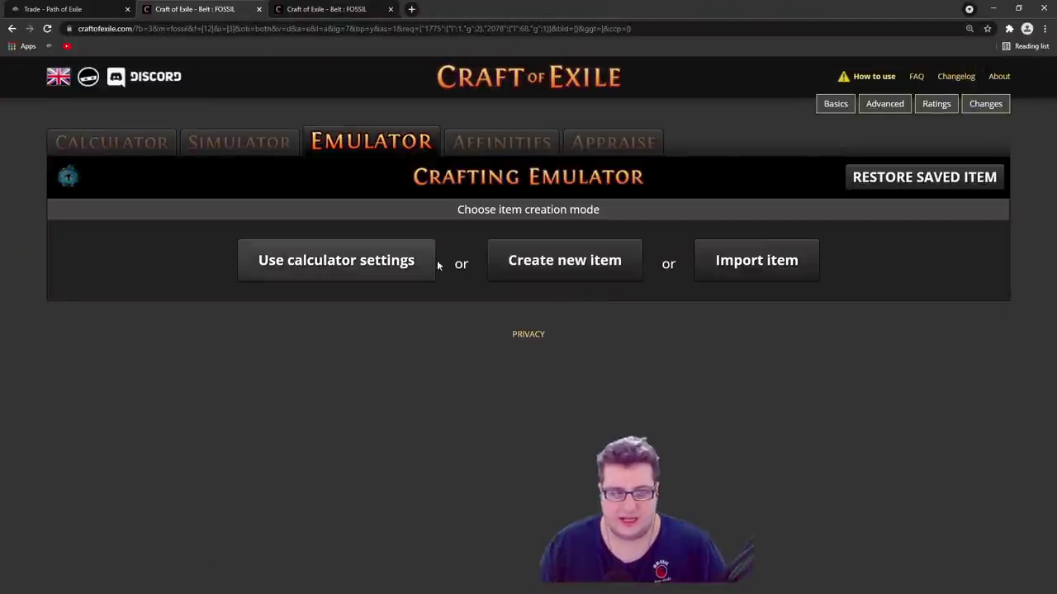
{"action": "left_click", "coordinate": [578, 262]}
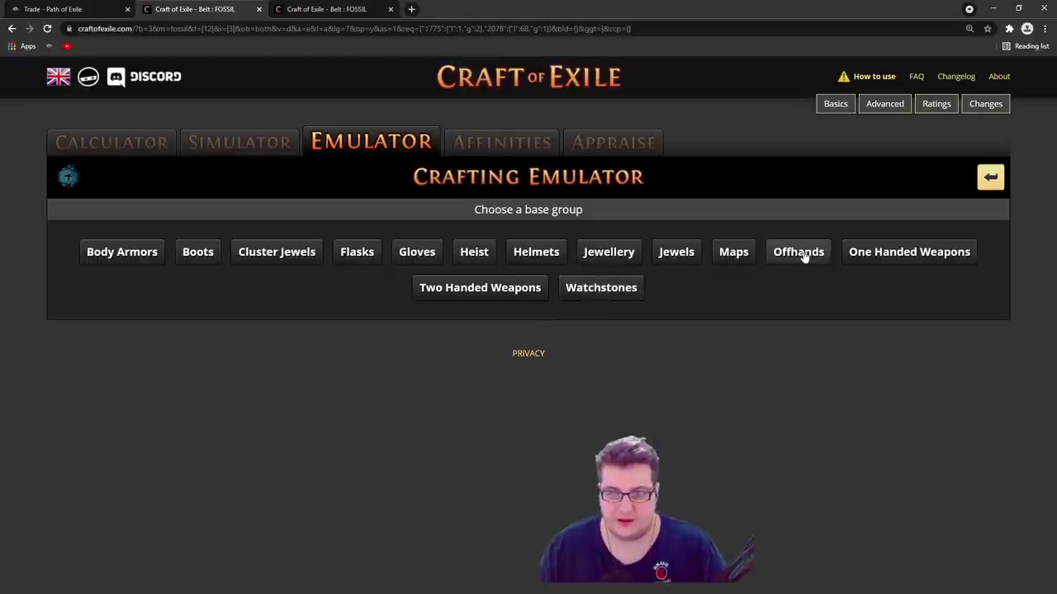
{"action": "left_click", "coordinate": [609, 251]}
{"action": "left_click", "coordinate": [496, 257]}
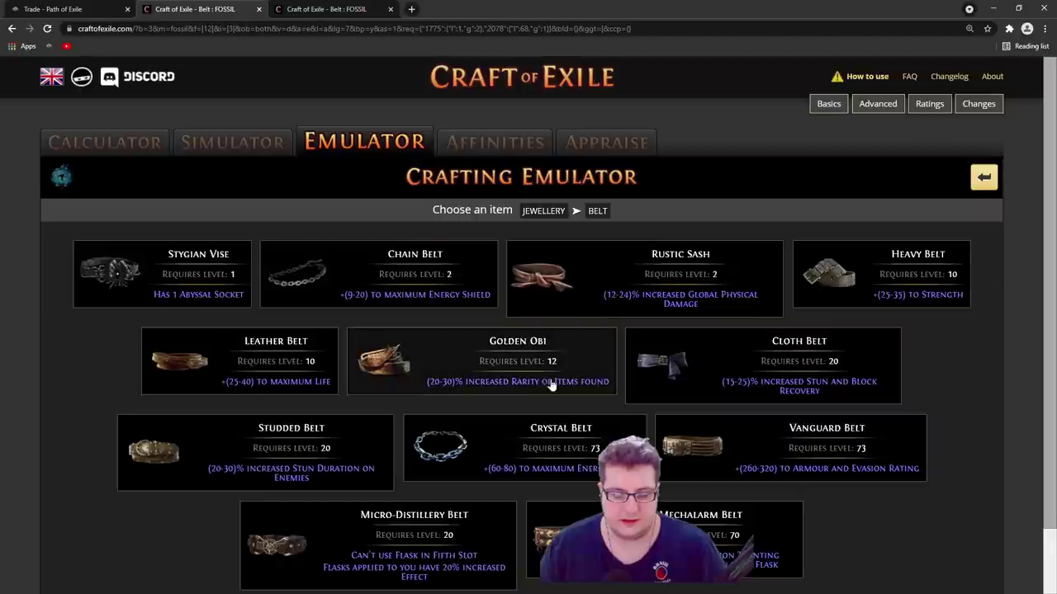
{"action": "scroll", "coordinate": [533, 442], "scroll_direction": "down", "scroll_amount": 1}
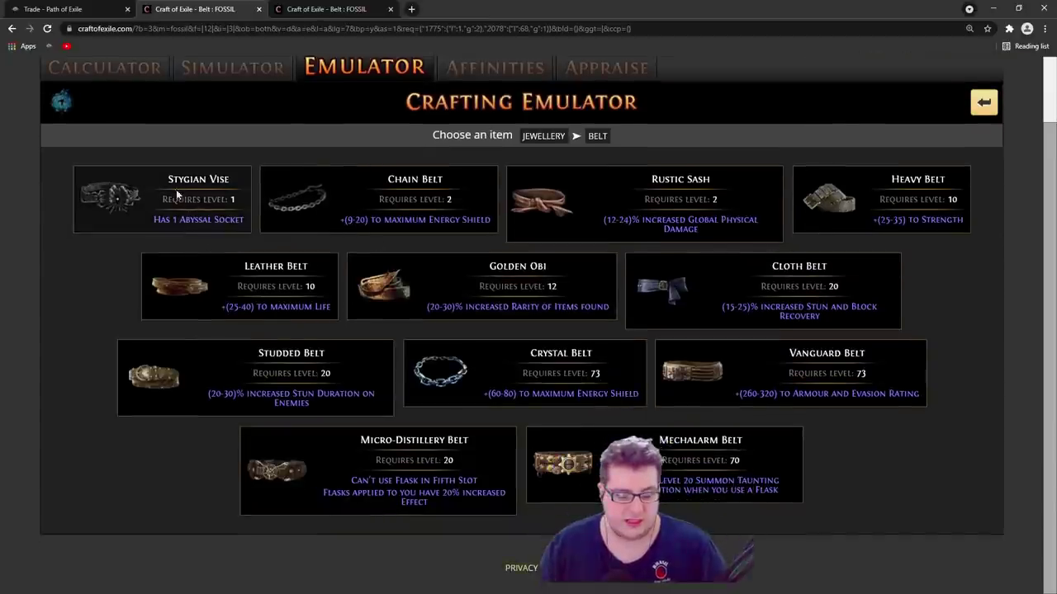
{"action": "left_click", "coordinate": [204, 211]}
{"action": "left_click", "coordinate": [426, 273]}
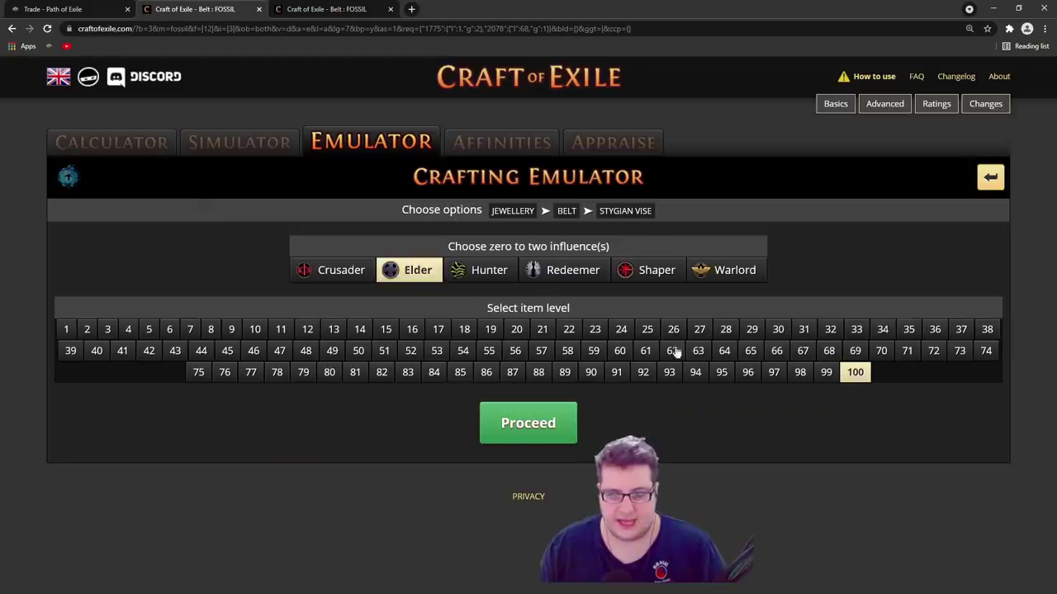
{"action": "left_click", "coordinate": [528, 424]}
{"action": "scroll", "coordinate": [327, 352], "scroll_direction": "down", "scroll_amount": 1}
Apply a Maximum Fertile catalyst to the Vise and dismiss the 'Already at maximum value' notice
{"action": "scroll", "coordinate": [326, 352], "scroll_direction": "up", "scroll_amount": 1}
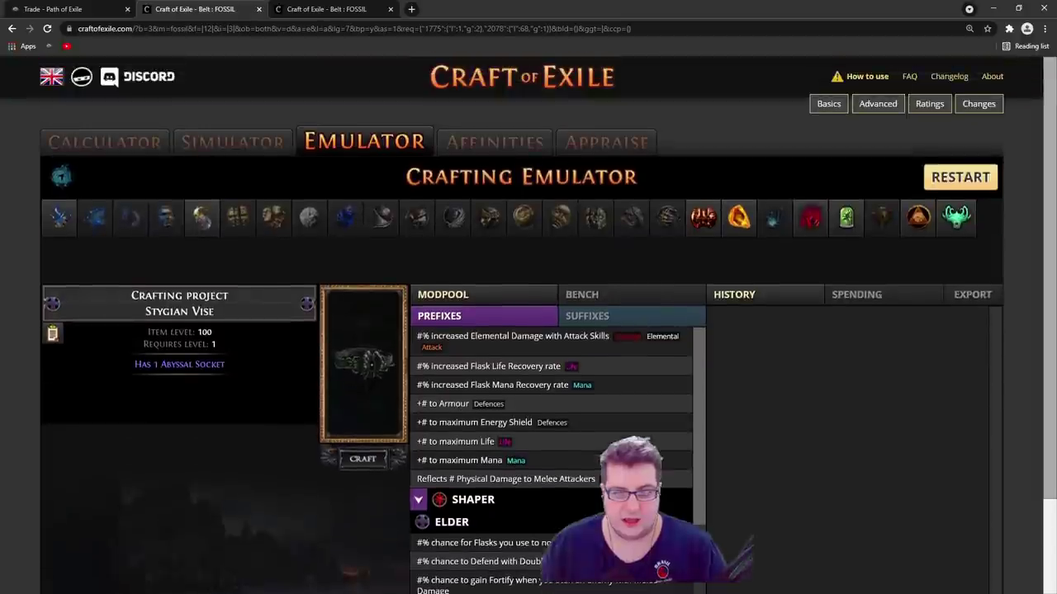
{"action": "left_click", "coordinate": [846, 216]}
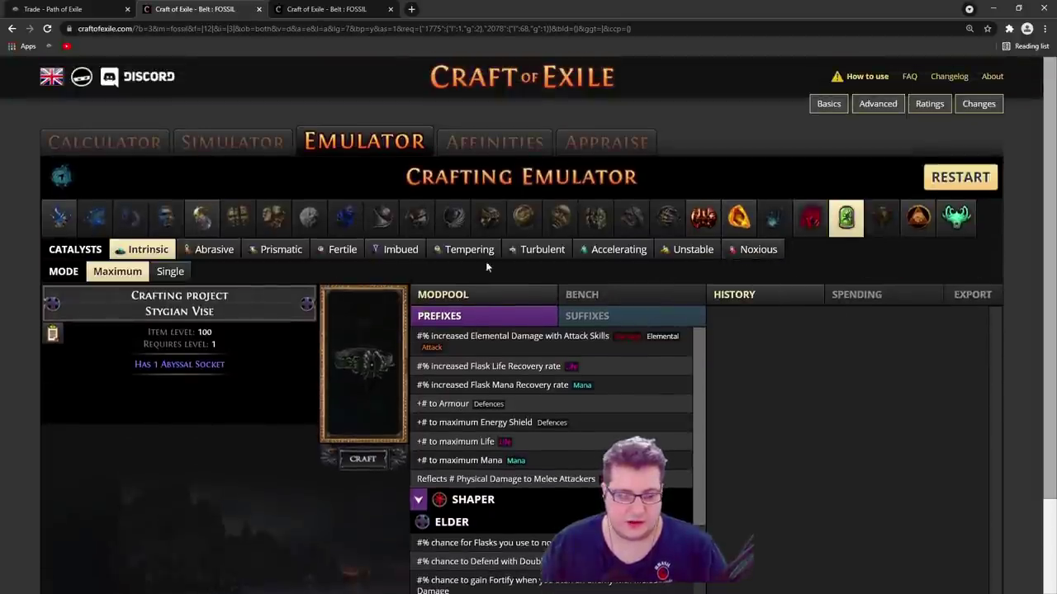
{"action": "left_click", "coordinate": [340, 250]}
{"action": "left_click", "coordinate": [372, 347]}
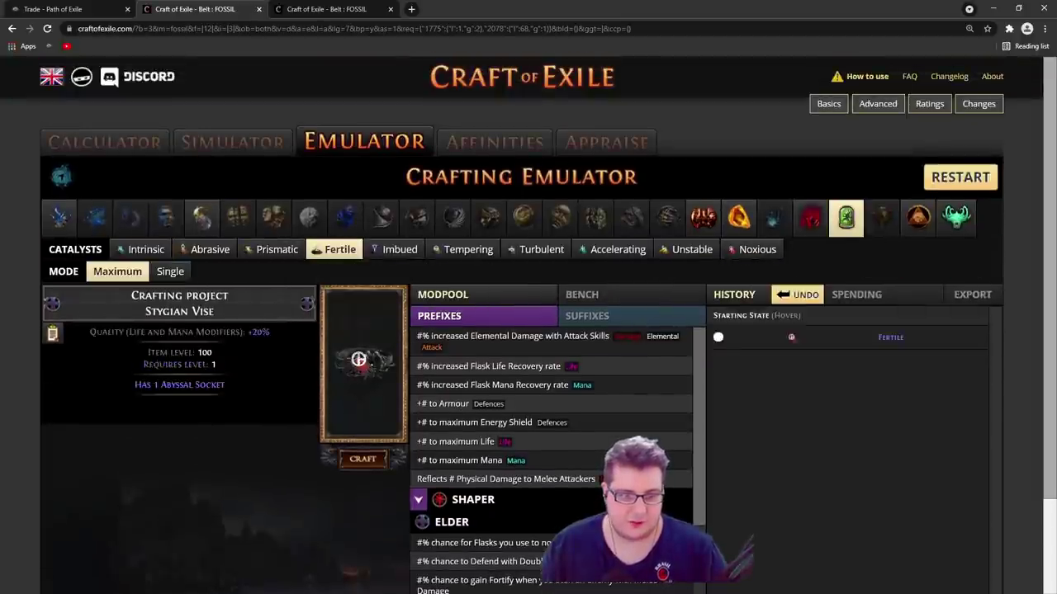
{"action": "left_click", "coordinate": [373, 343]}
{"action": "left_click", "coordinate": [567, 298]}
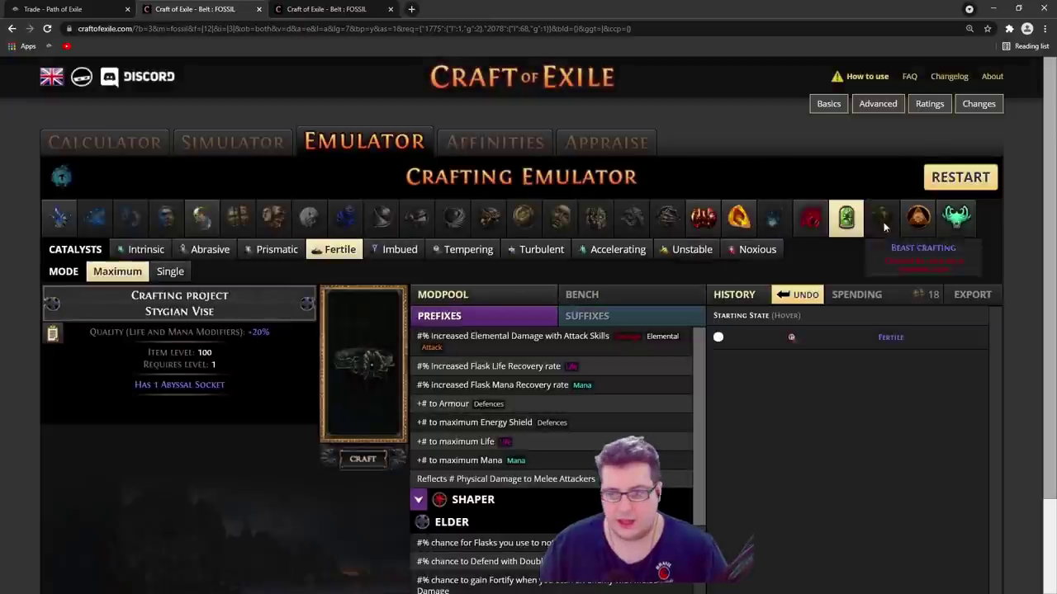
Add the T1 44% Elemental Damage with Attack Skills prefix, briefly trying T2
{"action": "left_click", "coordinate": [525, 351]}
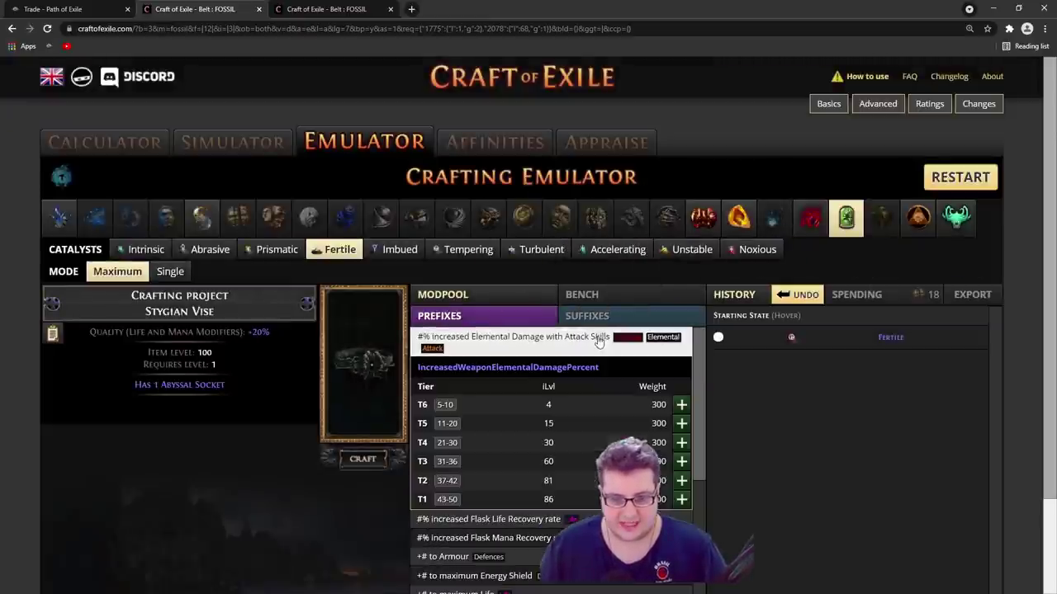
{"action": "left_click", "coordinate": [681, 497]}
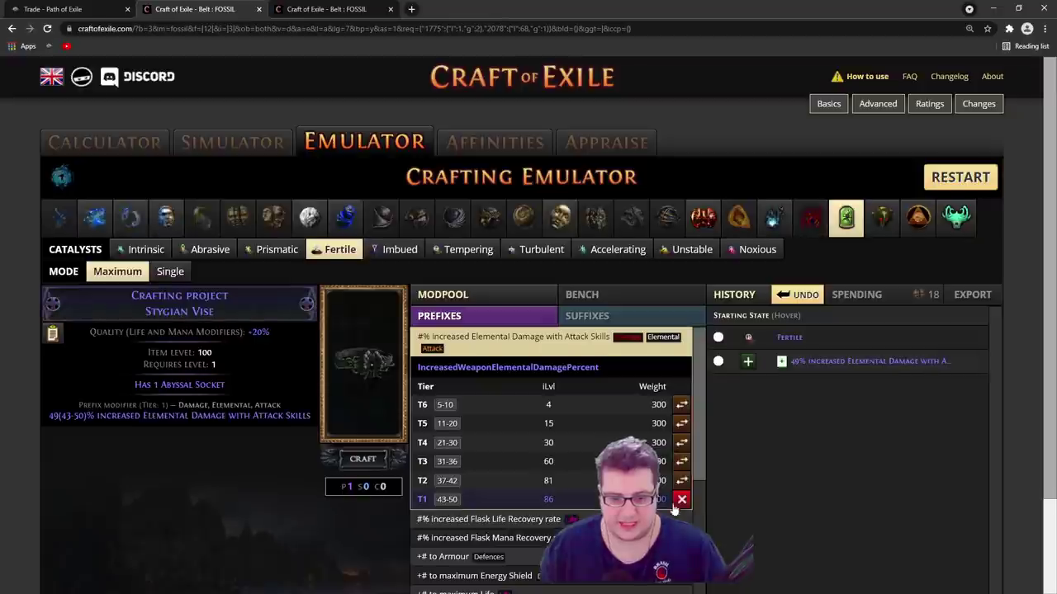
{"action": "scroll", "coordinate": [580, 467], "scroll_direction": "down", "scroll_amount": 2}
{"action": "scroll", "coordinate": [581, 467], "scroll_direction": "up", "scroll_amount": 2}
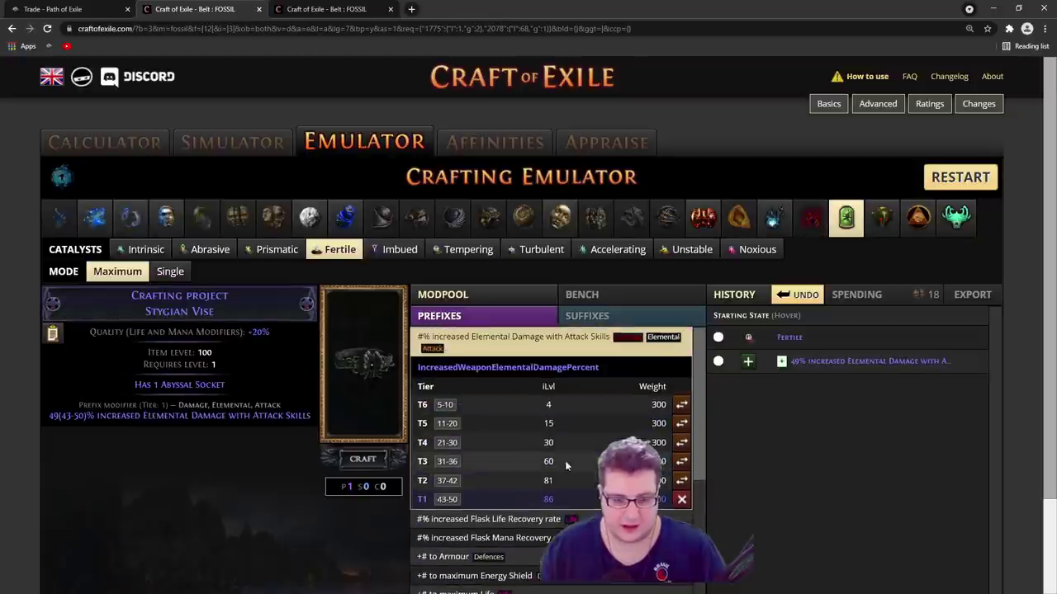
{"action": "left_click", "coordinate": [681, 481]}
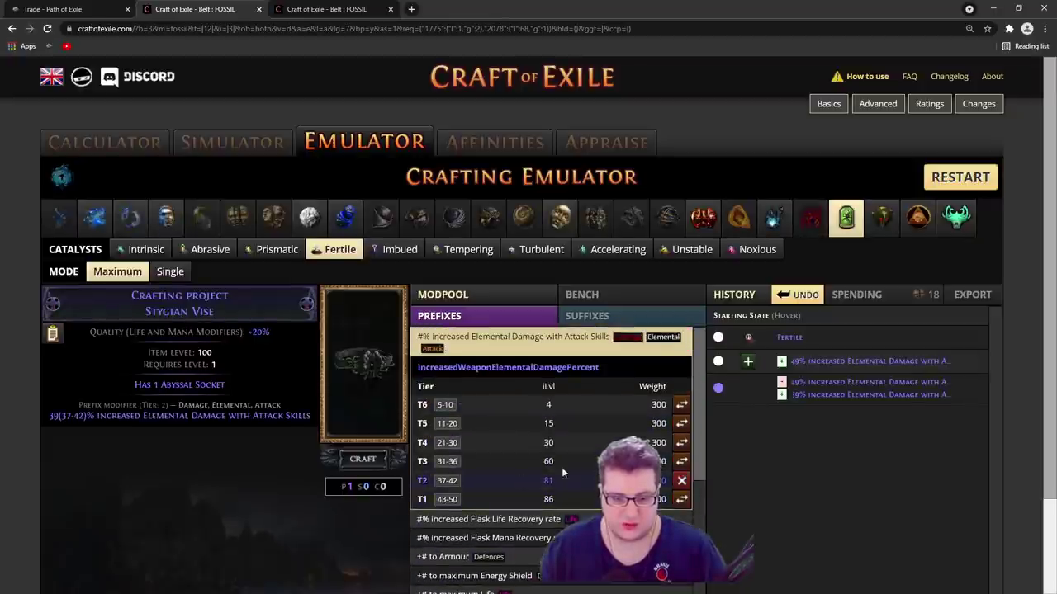
{"action": "left_click", "coordinate": [681, 499]}
{"action": "scroll", "coordinate": [702, 477], "scroll_direction": "down", "scroll_amount": 1}
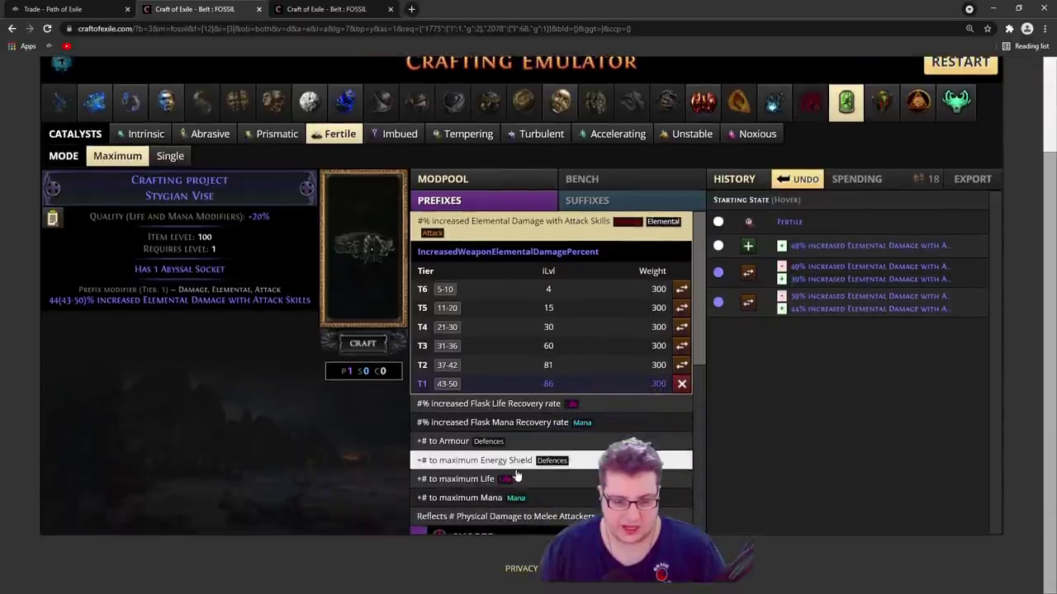
Add the T2 +103 maximum Life and the Elder T1 9% increased maximum Life prefixes
{"action": "left_click", "coordinate": [487, 477]}
{"action": "left_click", "coordinate": [681, 371]}
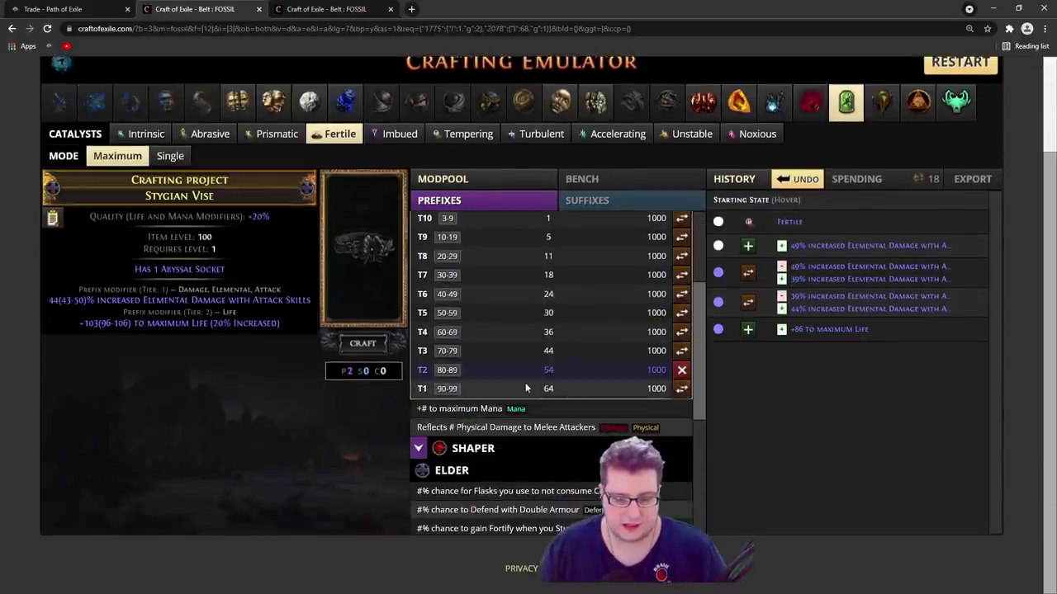
{"action": "scroll", "coordinate": [520, 413], "scroll_direction": "down", "scroll_amount": 2}
{"action": "scroll", "coordinate": [520, 413], "scroll_direction": "up", "scroll_amount": 2}
{"action": "scroll", "coordinate": [520, 413], "scroll_direction": "down", "scroll_amount": 2}
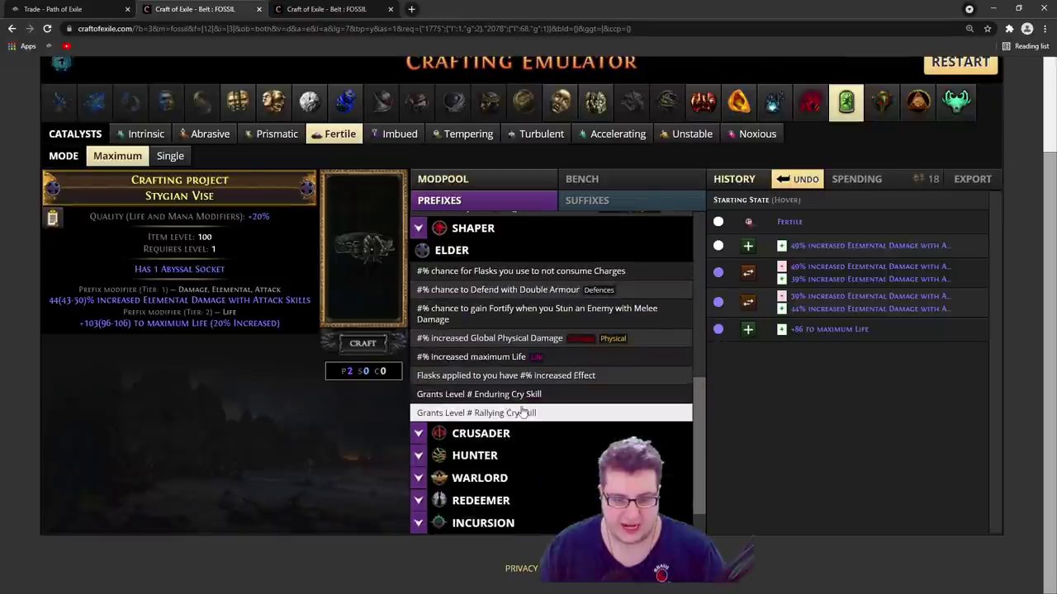
{"action": "left_click", "coordinate": [512, 357]}
{"action": "left_click", "coordinate": [682, 433]}
{"action": "scroll", "coordinate": [272, 462], "scroll_direction": "up", "scroll_amount": 2}
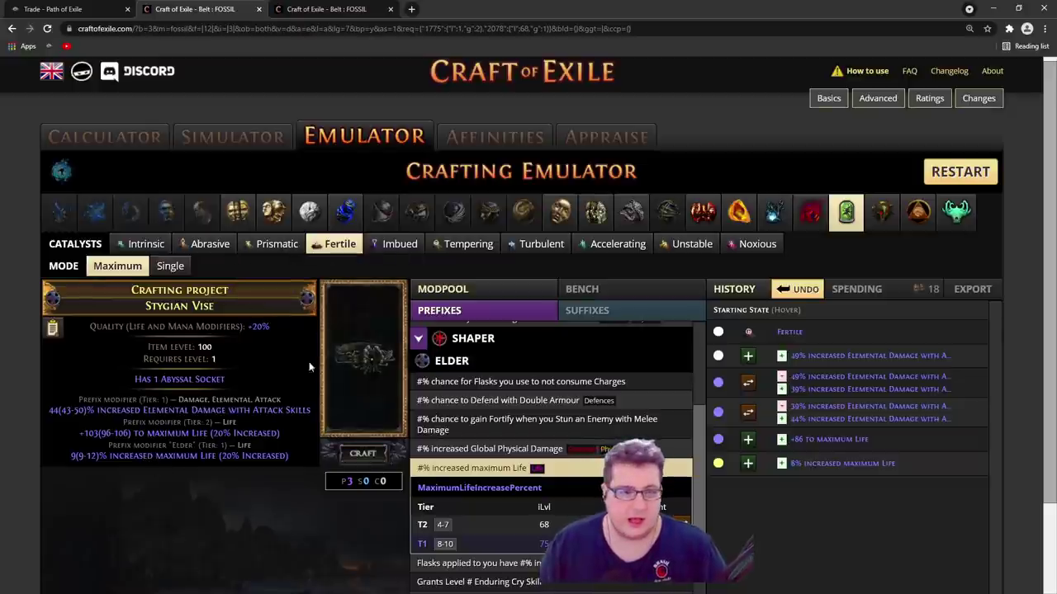
Fill the open mods with an orb, then Harvest-reforge suffixes keeping prefixes, rolling +16 Strength
{"action": "left_click", "coordinate": [273, 211]}
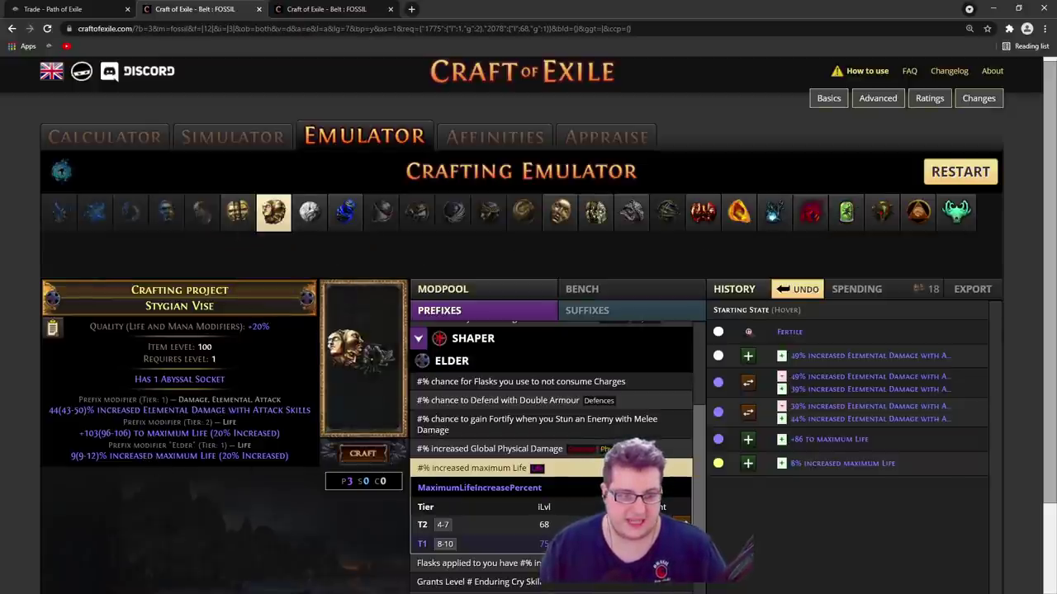
{"action": "left_click", "coordinate": [355, 351]}
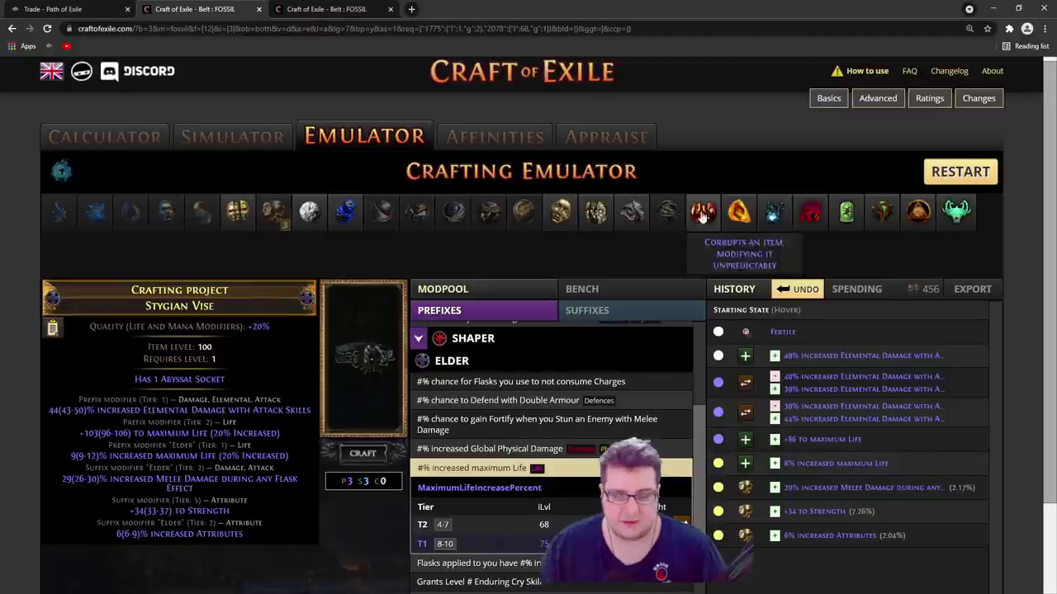
{"action": "left_click", "coordinate": [776, 212]}
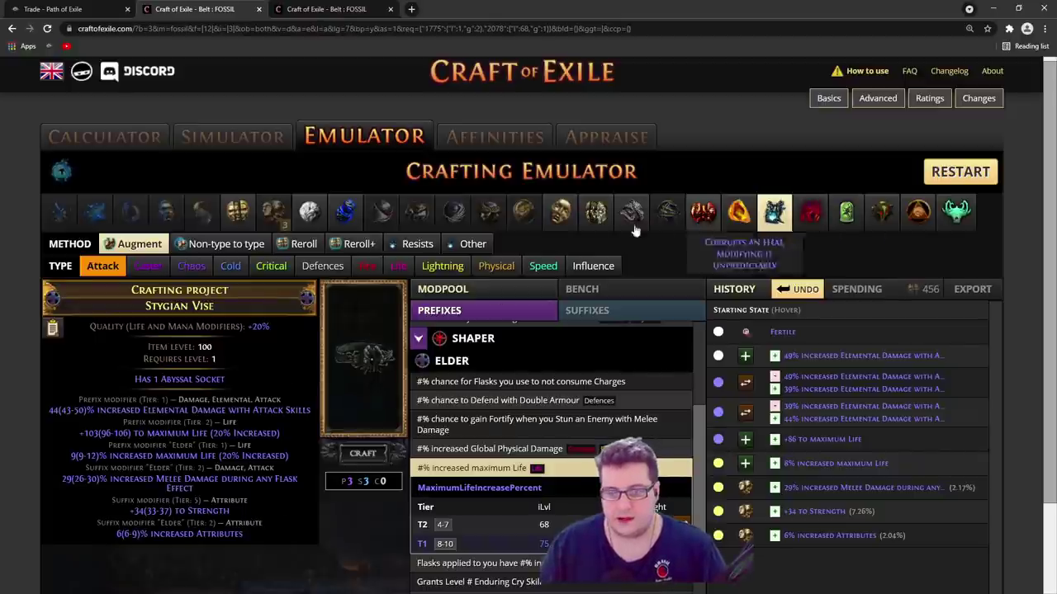
{"action": "left_click", "coordinate": [462, 245]}
{"action": "left_click", "coordinate": [141, 267]}
{"action": "left_click", "coordinate": [359, 354]}
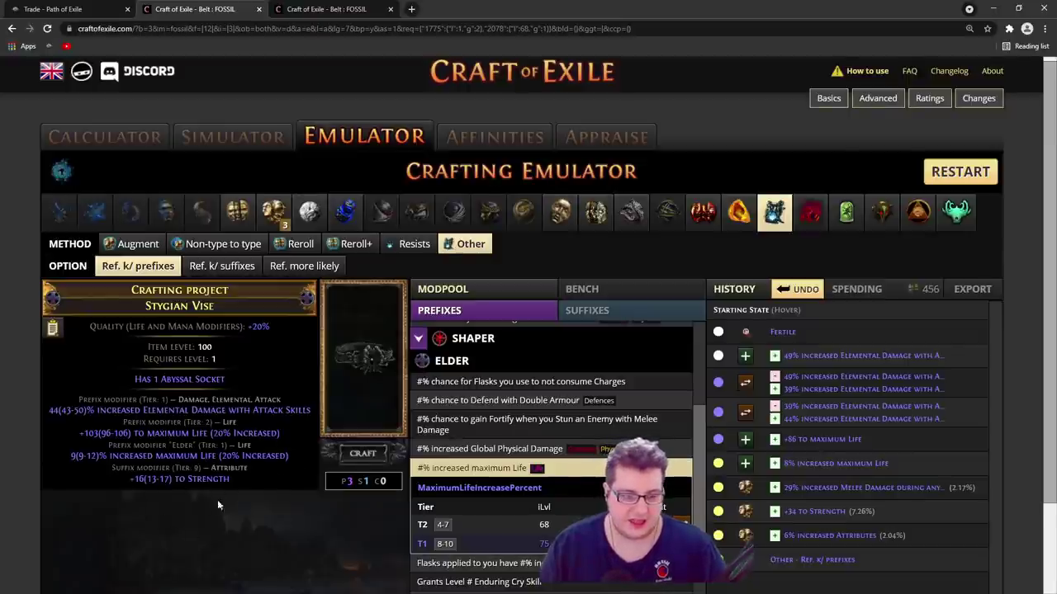
{"action": "scroll", "coordinate": [203, 486], "scroll_direction": "down", "scroll_amount": 1}
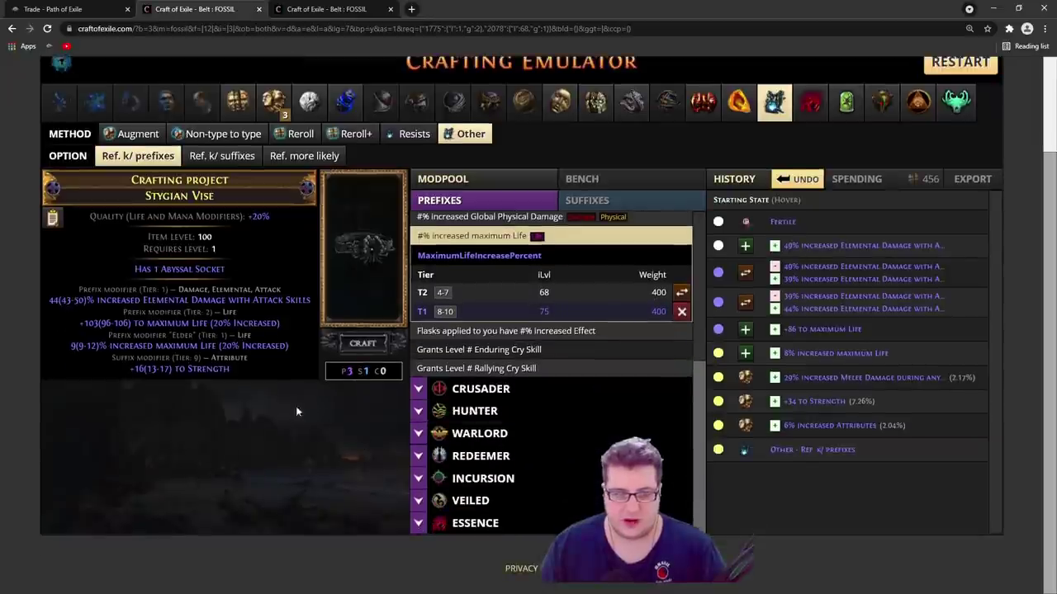
Bench-craft the T1 Prefixes Cannot Be Changed suffix onto the Vise
{"action": "left_click", "coordinate": [582, 179]}
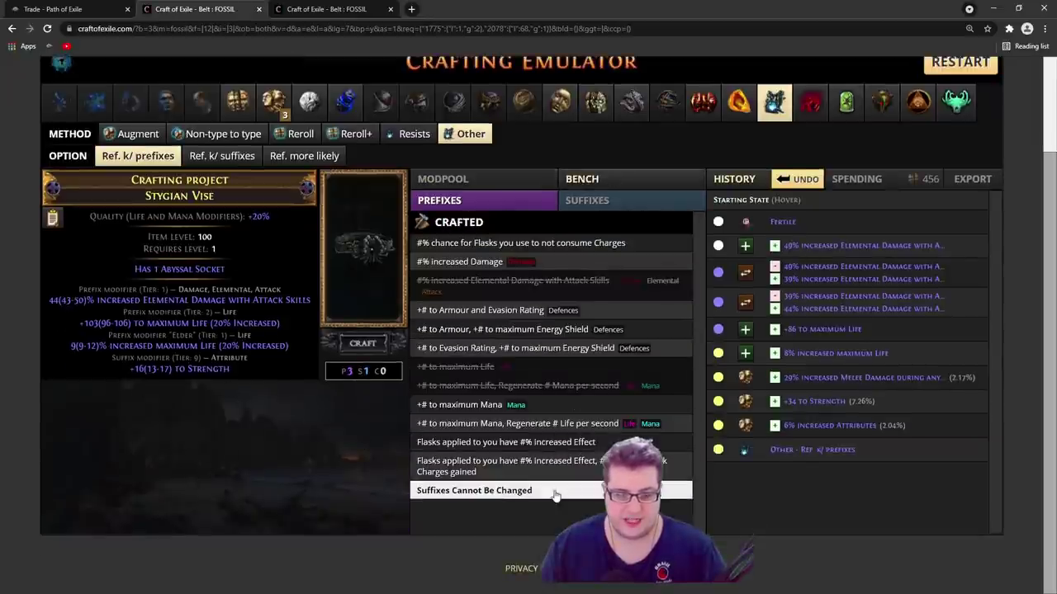
{"action": "left_click", "coordinate": [537, 179]}
{"action": "left_click", "coordinate": [587, 200]}
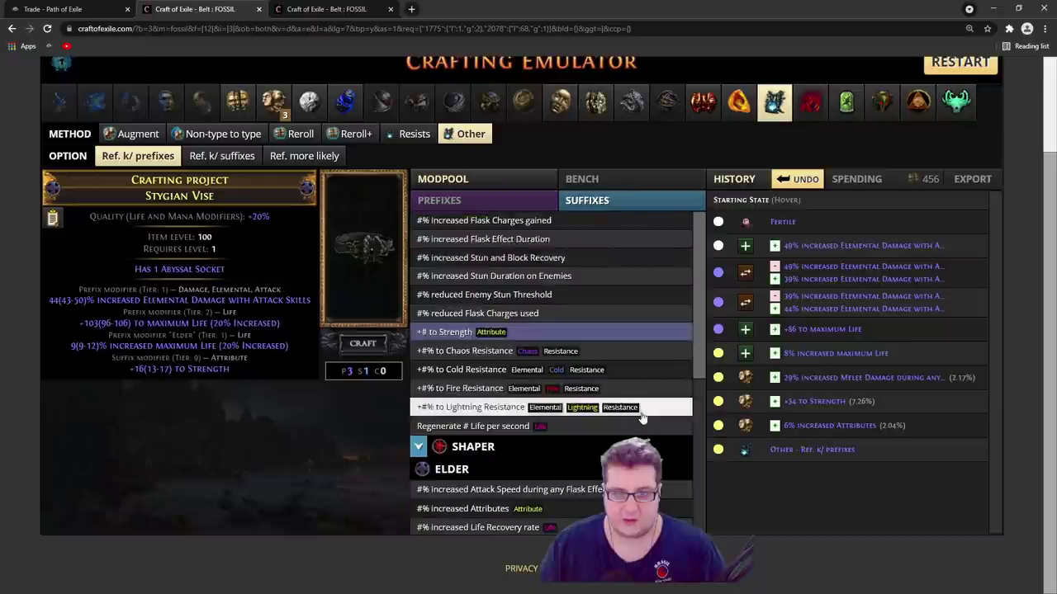
{"action": "left_click", "coordinate": [584, 180]}
{"action": "scroll", "coordinate": [610, 421], "scroll_direction": "down", "scroll_amount": 3}
{"action": "left_click", "coordinate": [660, 491]}
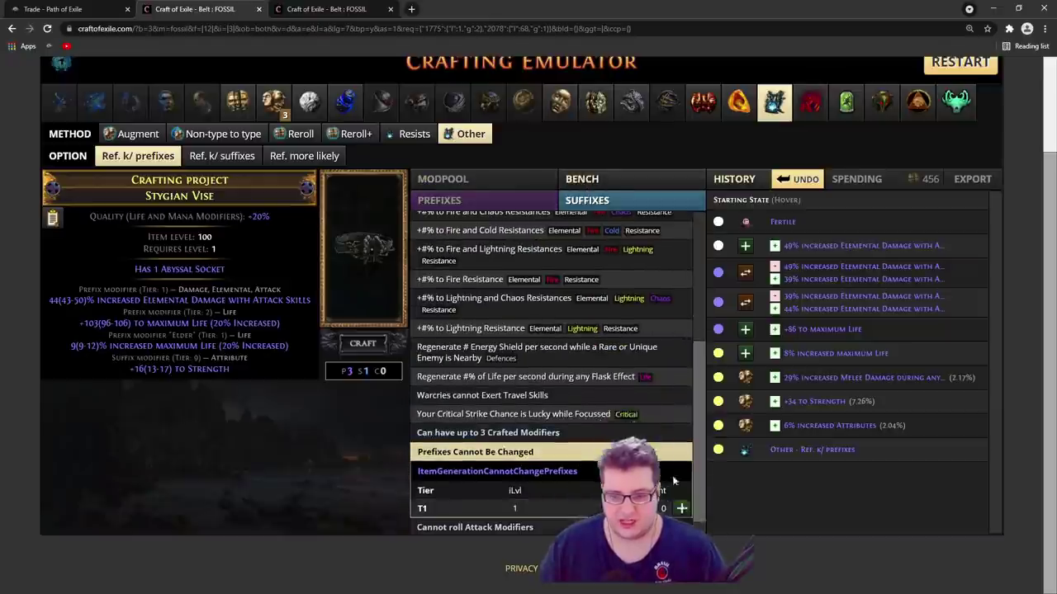
{"action": "left_click", "coordinate": [681, 495]}
{"action": "left_click", "coordinate": [351, 133]}
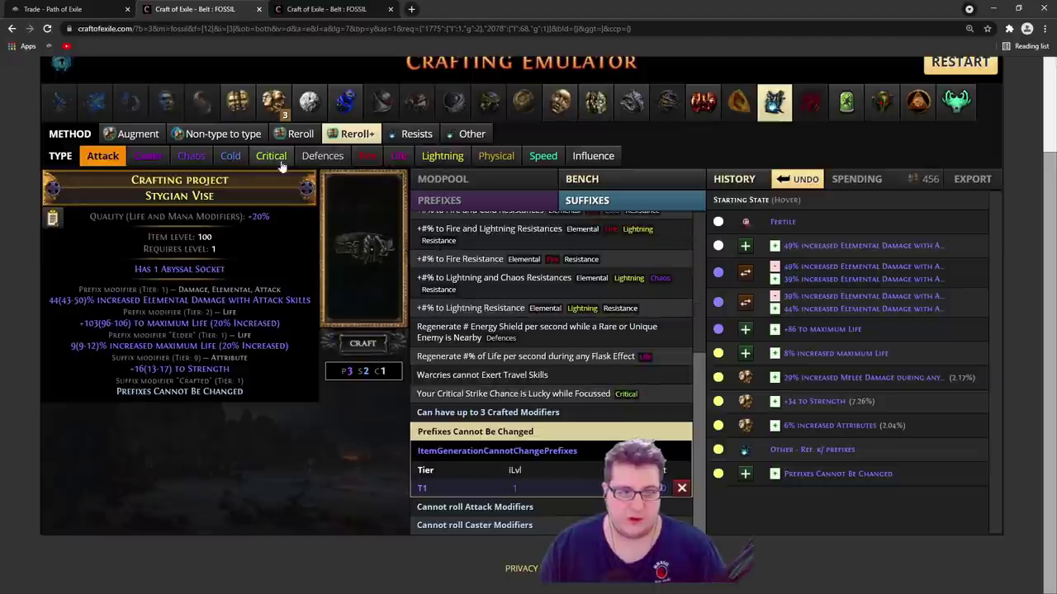
Try speed-targeted suffix rerolls, reverting the attack speed and projectile damage results
{"action": "left_click", "coordinate": [542, 156]}
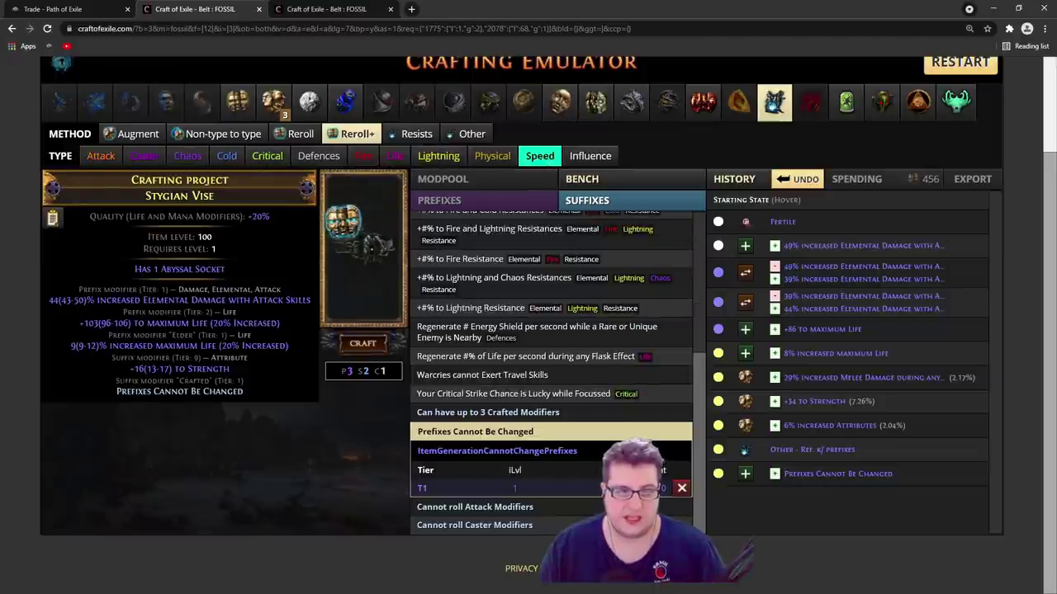
{"action": "left_click", "coordinate": [363, 248]}
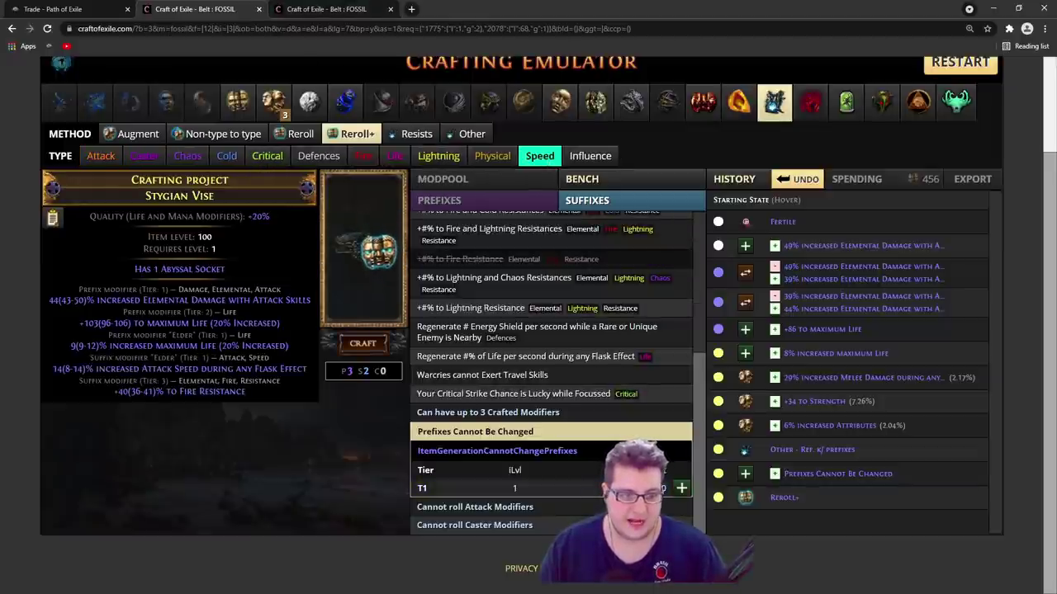
{"action": "left_click_drag", "start_coordinate": [63, 373], "coordinate": [293, 372]}
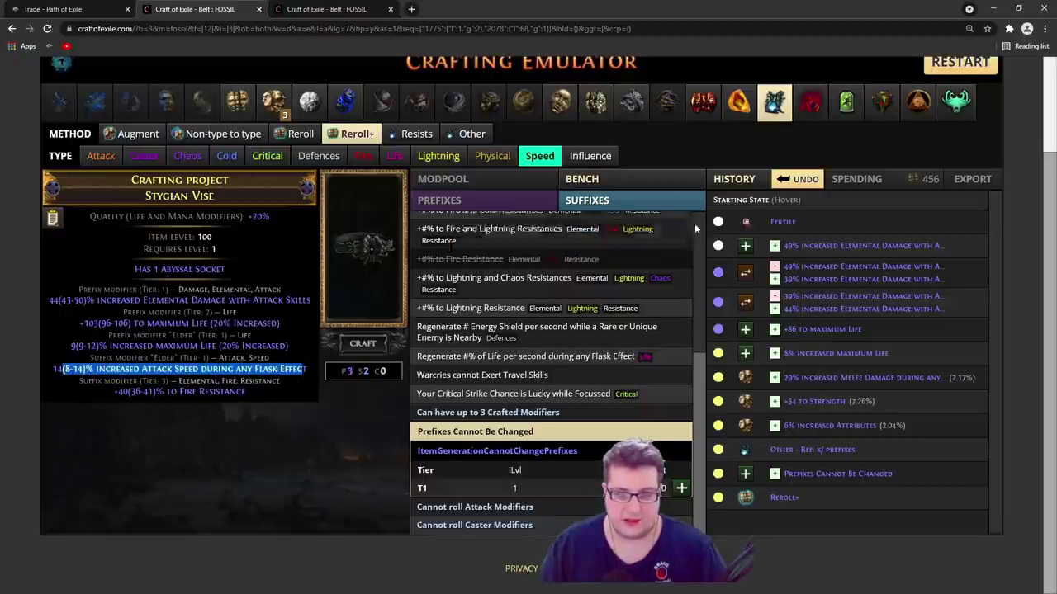
{"action": "left_click", "coordinate": [786, 179]}
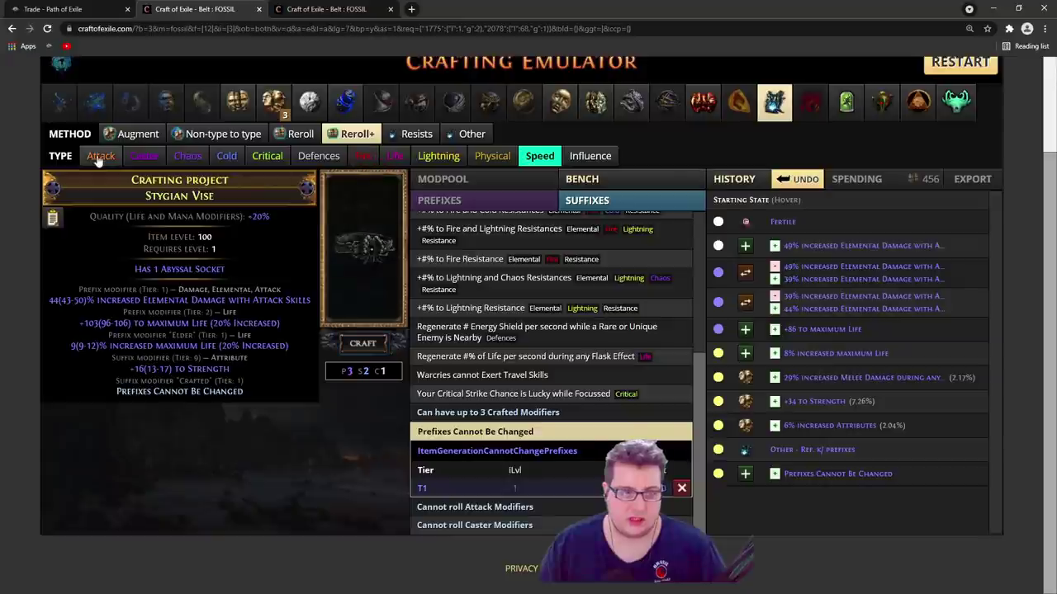
{"action": "left_click", "coordinate": [362, 344]}
{"action": "left_click_drag", "start_coordinate": [244, 388], "coordinate": [70, 371]}
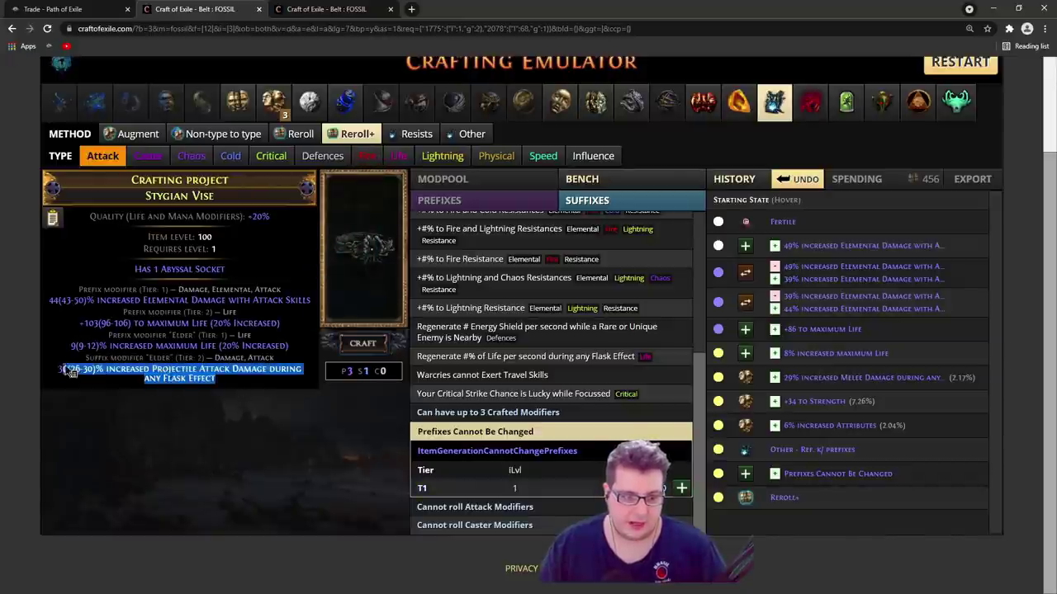
{"action": "left_click", "coordinate": [244, 396]}
{"action": "left_click_drag", "start_coordinate": [132, 388], "coordinate": [59, 370]}
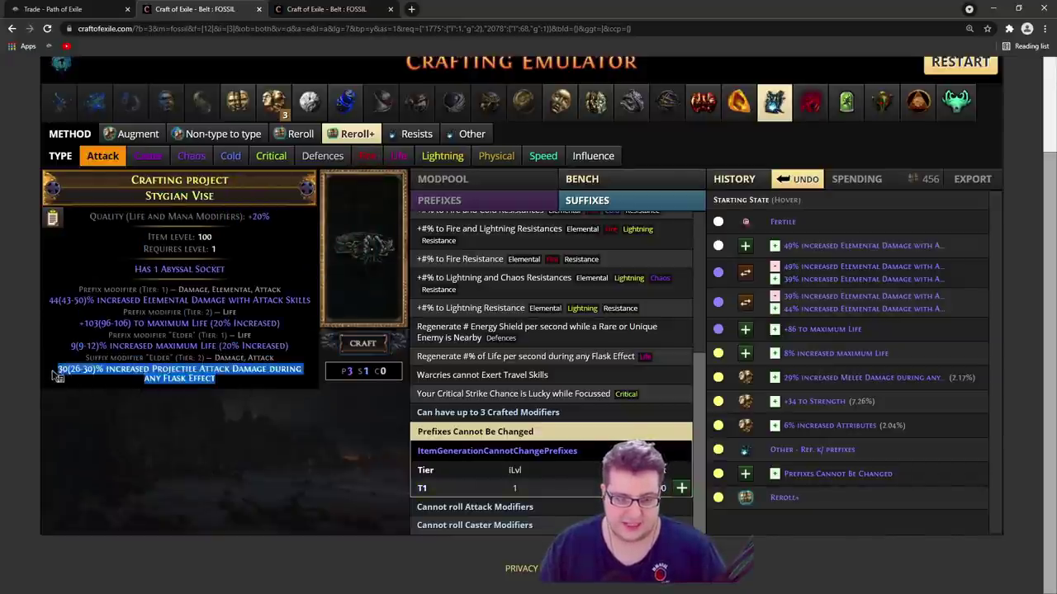
{"action": "left_click", "coordinate": [243, 397]}
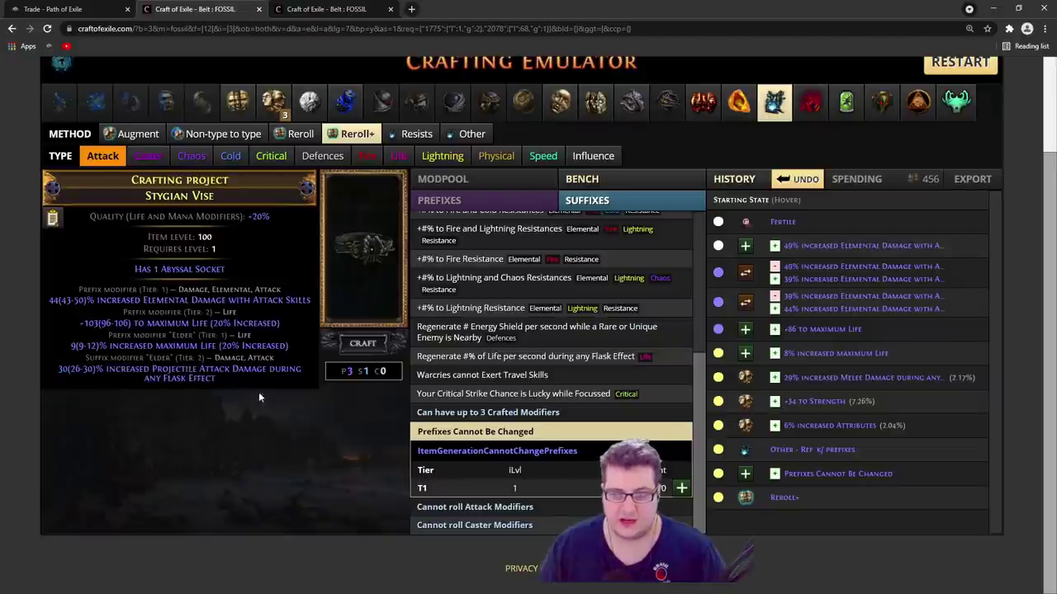
{"action": "left_click", "coordinate": [817, 179]}
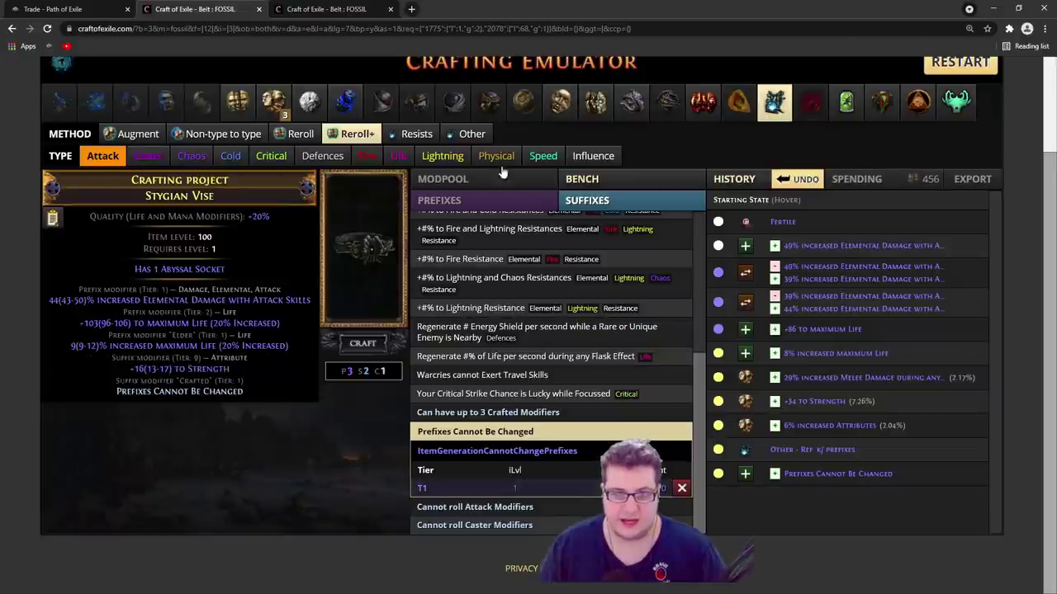
Reroll suffixes until the Elder 11% increased Attack Speed during any Flask Effect appears
{"action": "left_click", "coordinate": [100, 157]}
{"action": "left_click", "coordinate": [363, 243]}
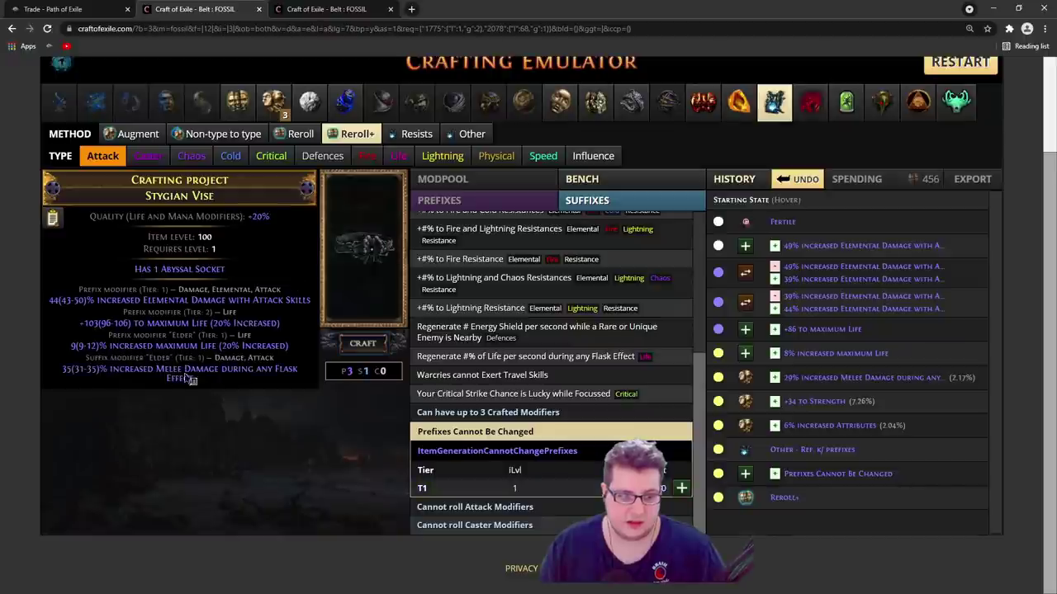
{"action": "left_click_drag", "start_coordinate": [189, 378], "coordinate": [116, 375]}
{"action": "left_click", "coordinate": [205, 403]}
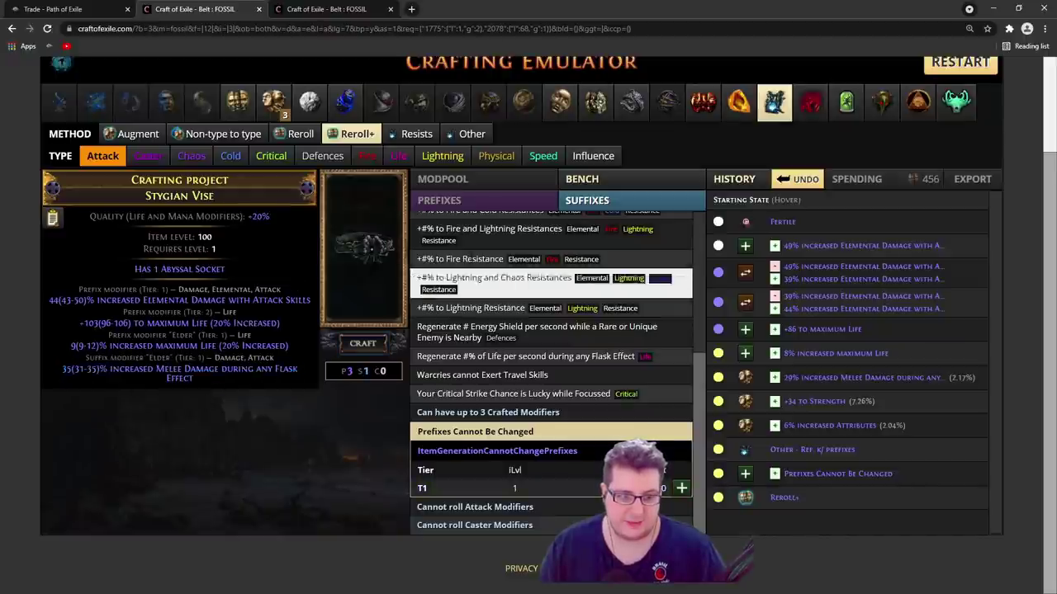
{"action": "left_click", "coordinate": [805, 180]}
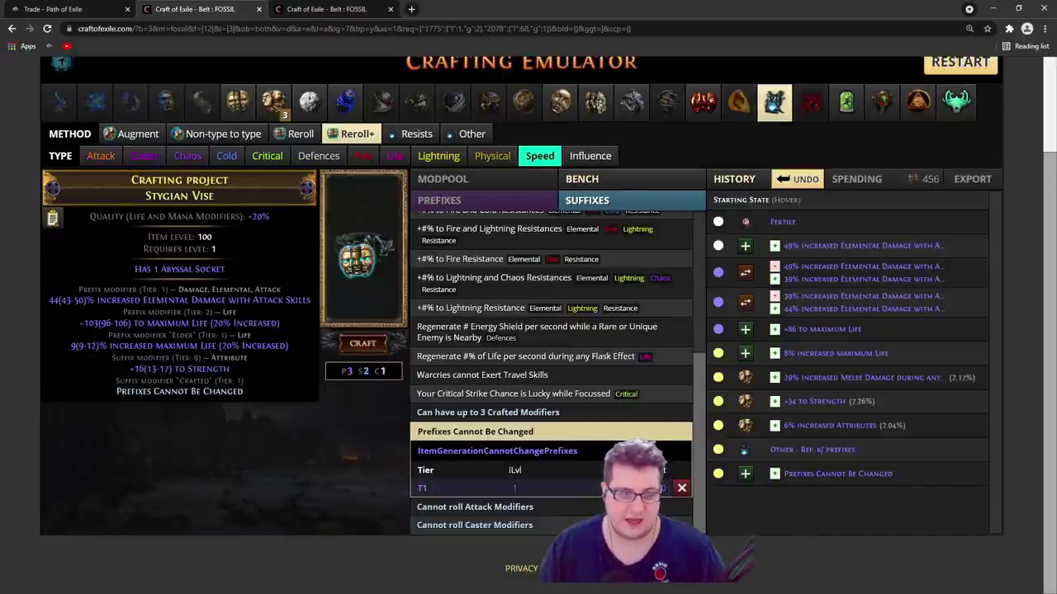
{"action": "left_click", "coordinate": [362, 344]}
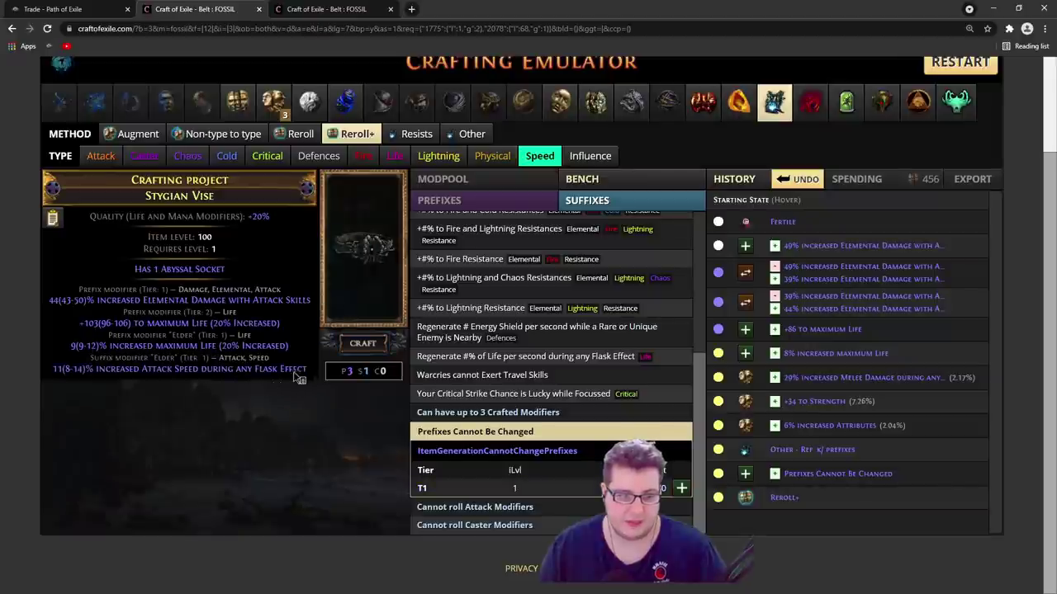
{"action": "left_click_drag", "start_coordinate": [297, 377], "coordinate": [56, 373]}
{"action": "left_click", "coordinate": [136, 417]}
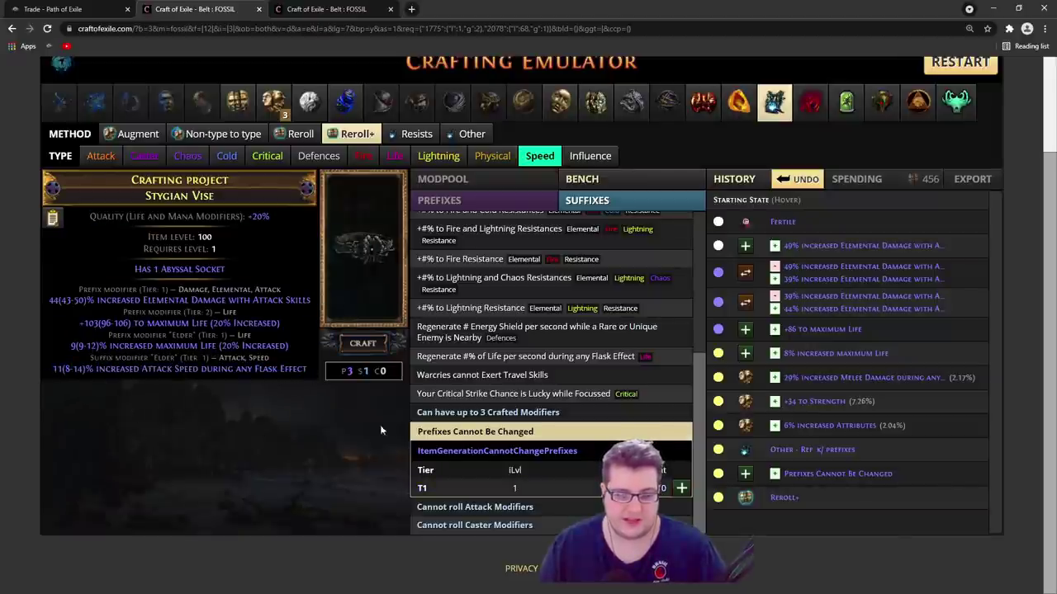
Bench-craft the multimod, then Prefixes Cannot Be Changed, and review the Life and attack speed lines
{"action": "left_click", "coordinate": [487, 413]}
{"action": "left_click", "coordinate": [680, 470]}
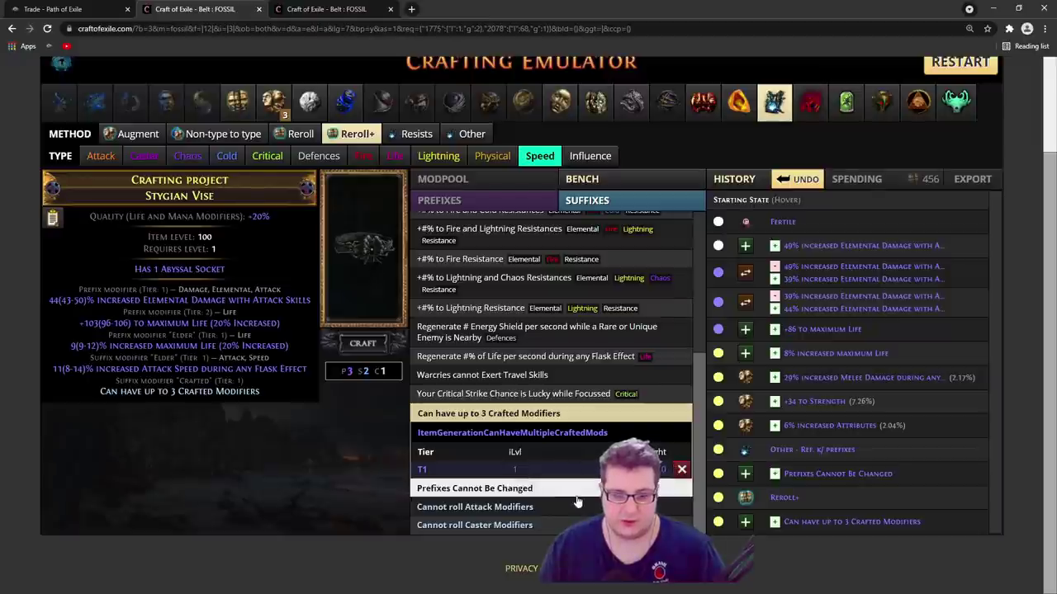
{"action": "left_click", "coordinate": [475, 488]}
{"action": "left_click", "coordinate": [681, 488]}
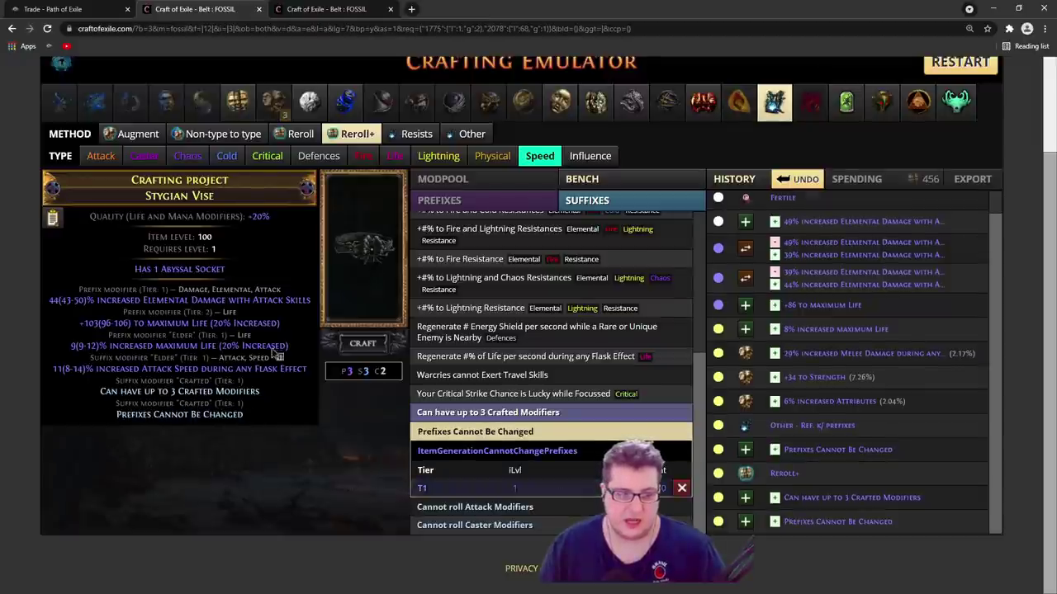
{"action": "left_click_drag", "start_coordinate": [276, 353], "coordinate": [51, 289]}
{"action": "left_click", "coordinate": [153, 424]}
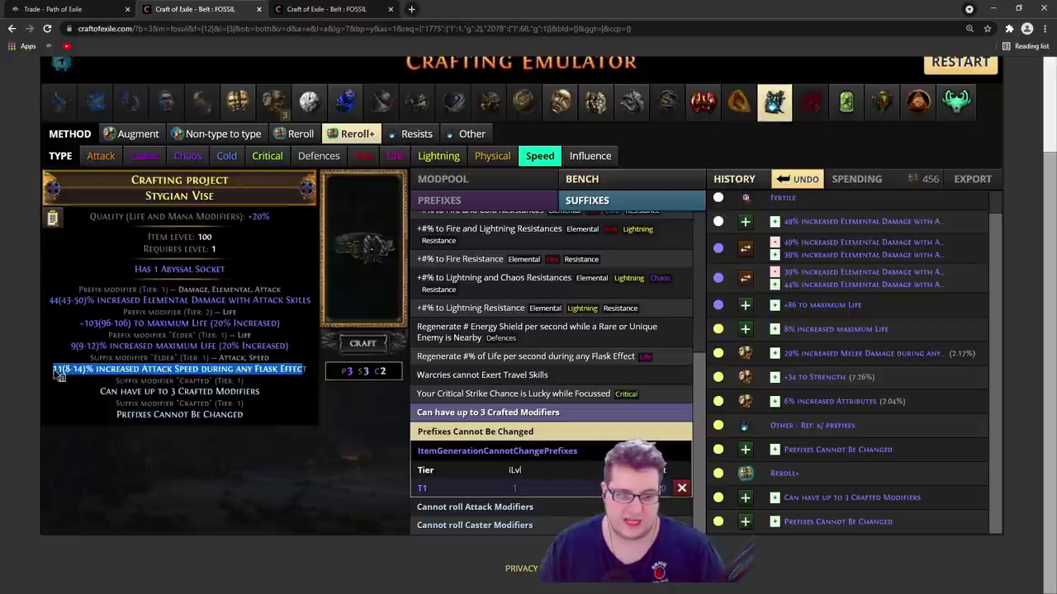
{"action": "left_click", "coordinate": [151, 426]}
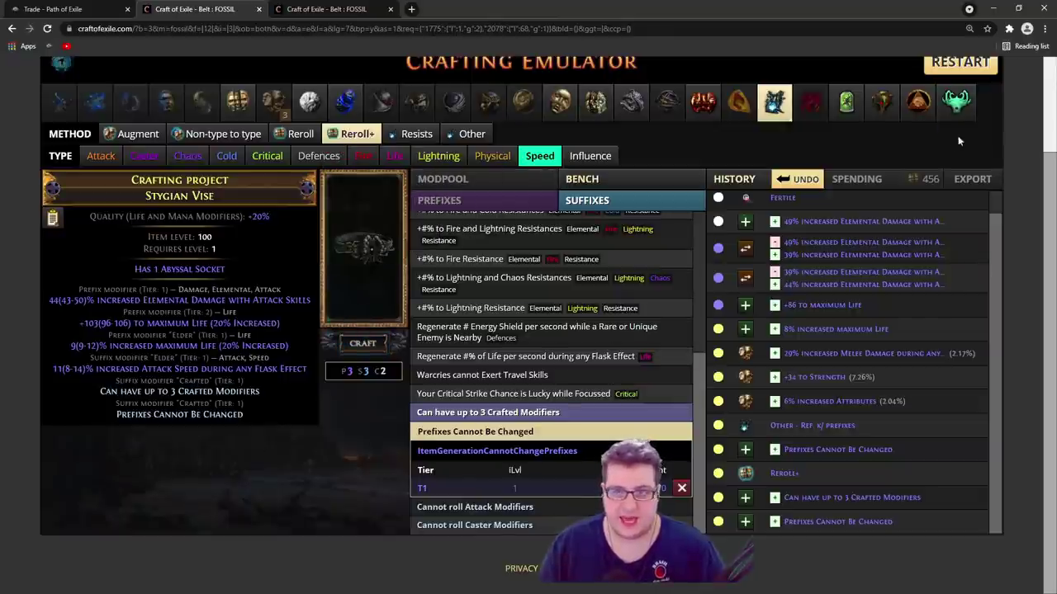
Select the Aisling Veil currency and method, reviewing the two crafted modifier lines
{"action": "left_click", "coordinate": [955, 100]}
{"action": "left_click", "coordinate": [139, 134]}
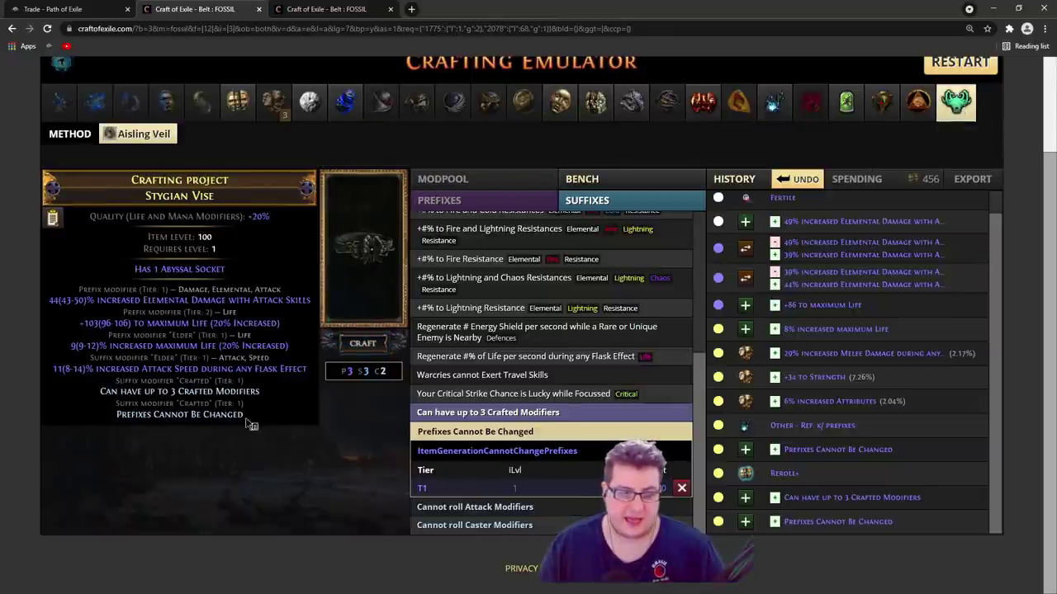
{"action": "left_click_drag", "start_coordinate": [250, 424], "coordinate": [97, 395]}
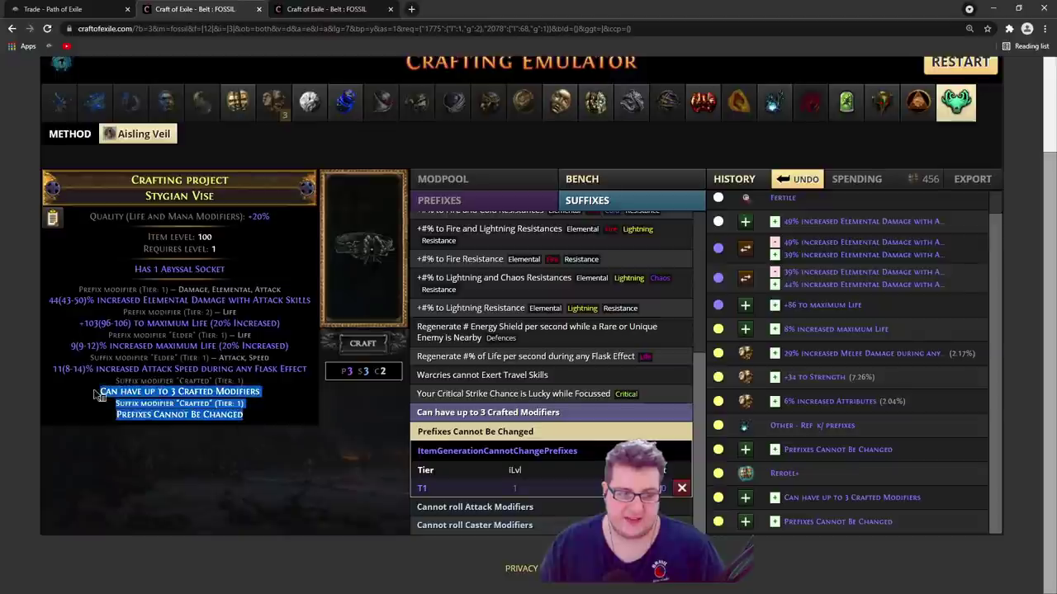
{"action": "left_click", "coordinate": [283, 399]}
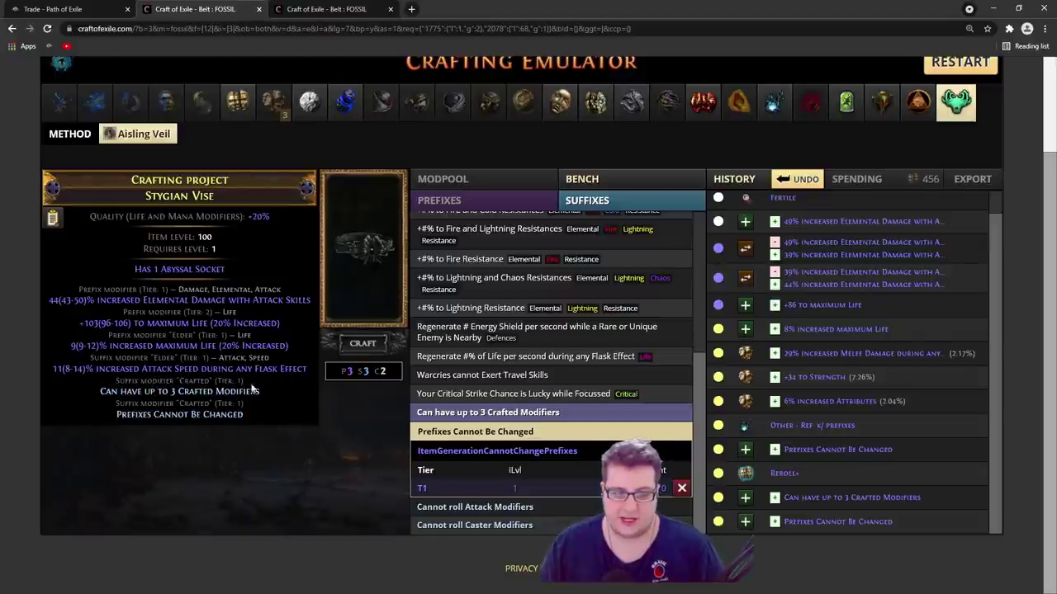
{"action": "left_click_drag", "start_coordinate": [248, 423], "coordinate": [104, 423]}
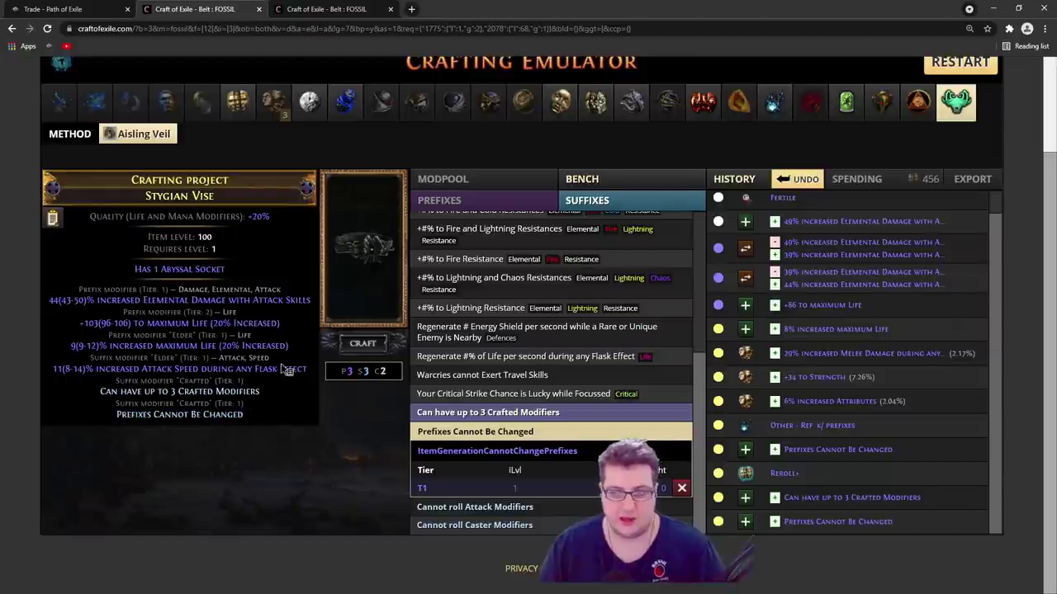
{"action": "left_click_drag", "start_coordinate": [264, 422], "coordinate": [178, 395]}
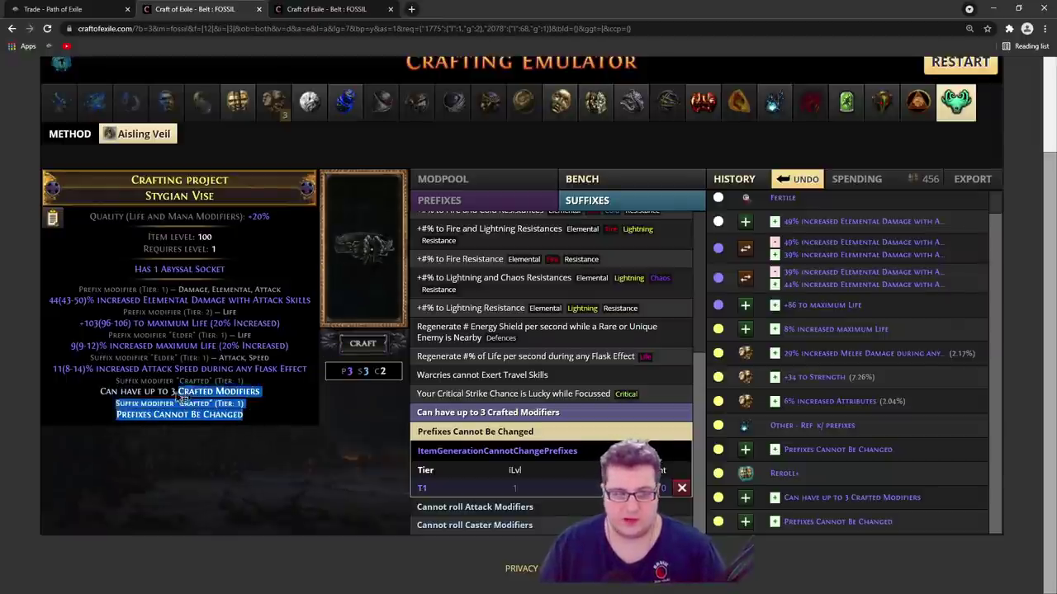
{"action": "left_click", "coordinate": [242, 428]}
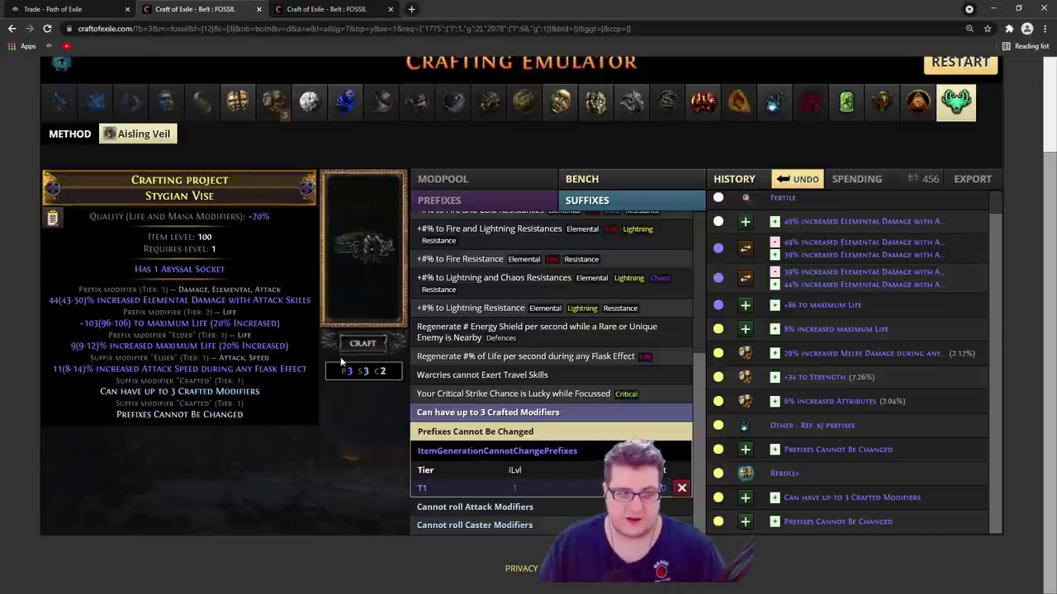
Apply the Aisling Veil, replacing the multimod craft with a veiled suffix
{"action": "left_click", "coordinate": [371, 273]}
{"action": "left_click_drag", "start_coordinate": [295, 379], "coordinate": [105, 376]}
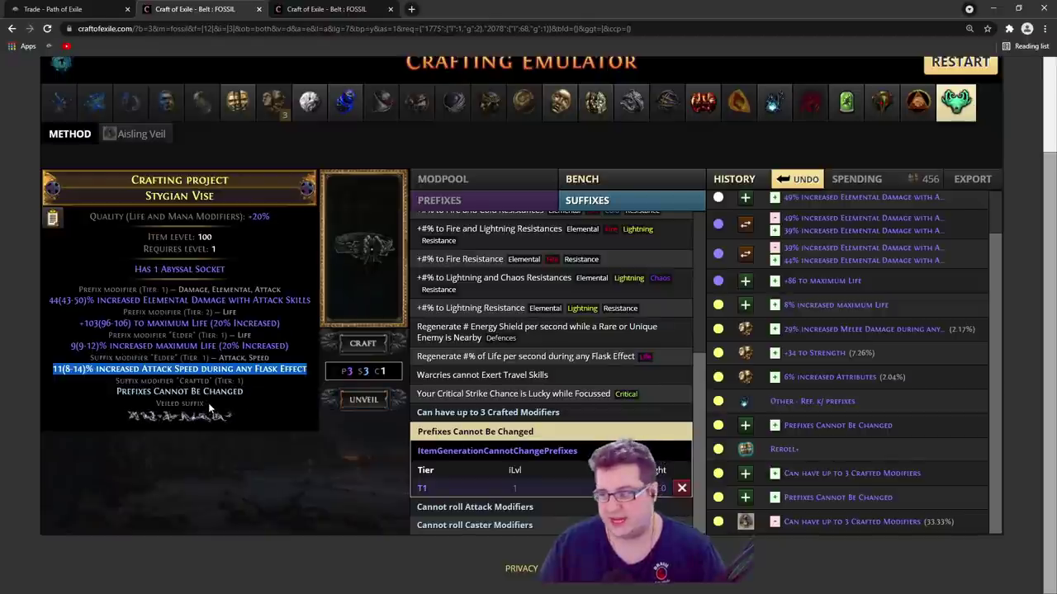
{"action": "left_click_drag", "start_coordinate": [246, 391], "coordinate": [110, 389]}
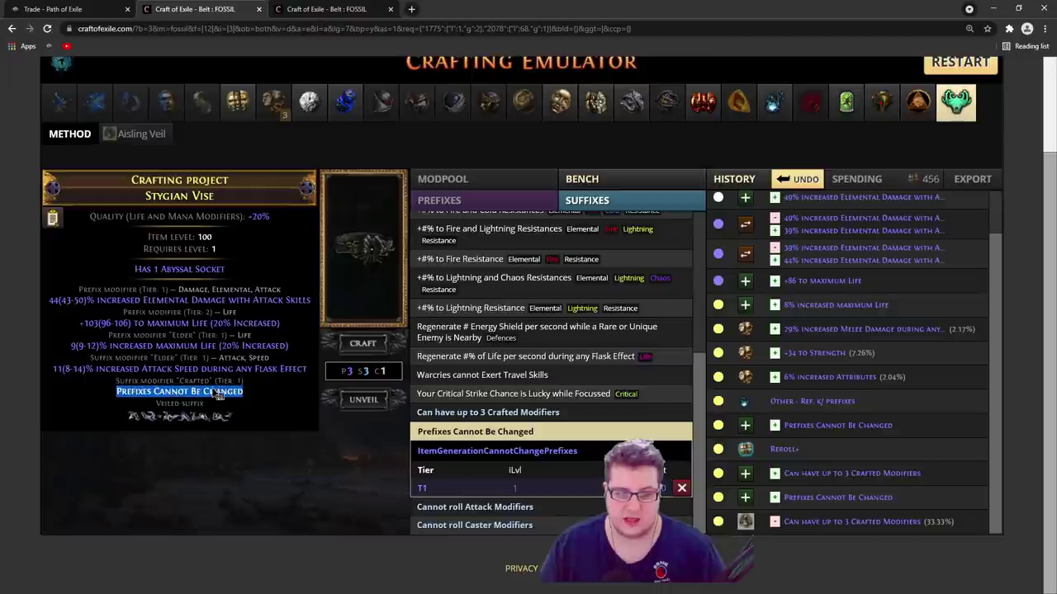
{"action": "left_click", "coordinate": [773, 101]}
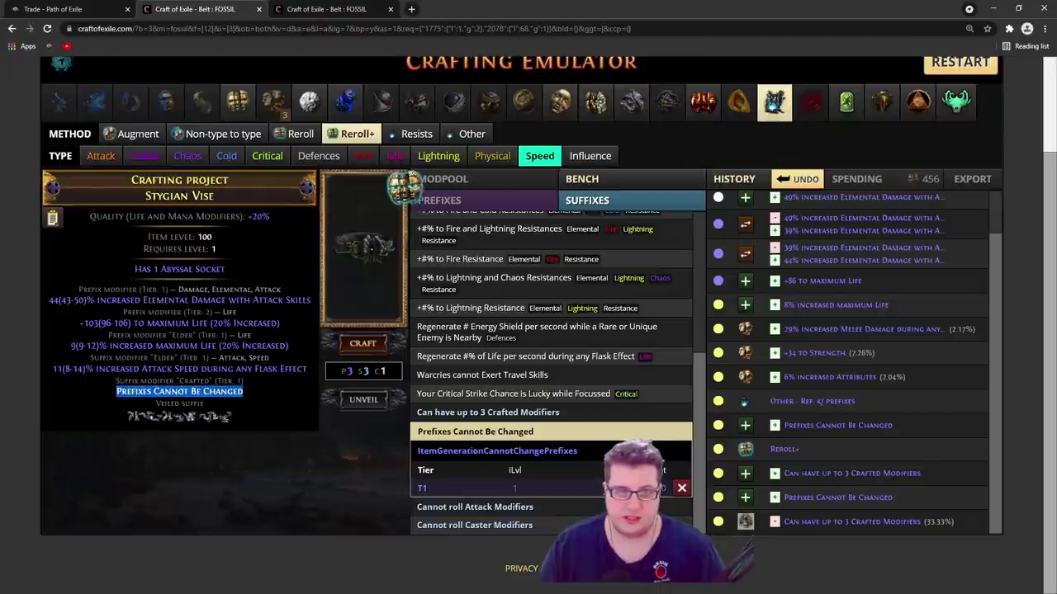
{"action": "left_click_drag", "start_coordinate": [312, 374], "coordinate": [50, 375]}
{"action": "left_click", "coordinate": [285, 400]}
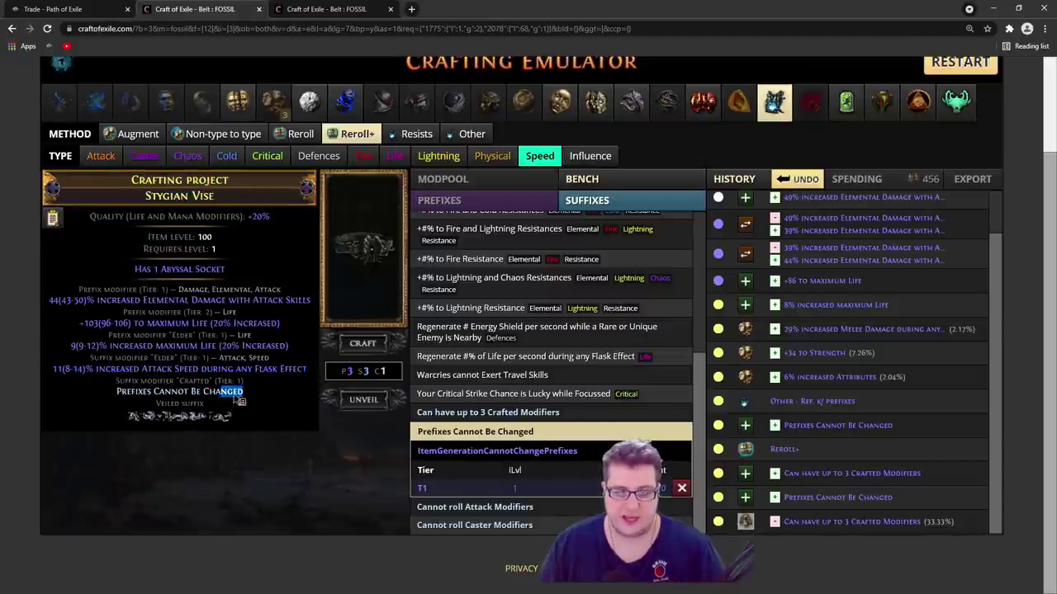
On the other belt page, expand crafted +# to Strength and Dexterity and require the +(10-15) tier
{"action": "left_click", "coordinate": [326, 9]}
{"action": "scroll", "coordinate": [692, 297], "scroll_direction": "down", "scroll_amount": 15}
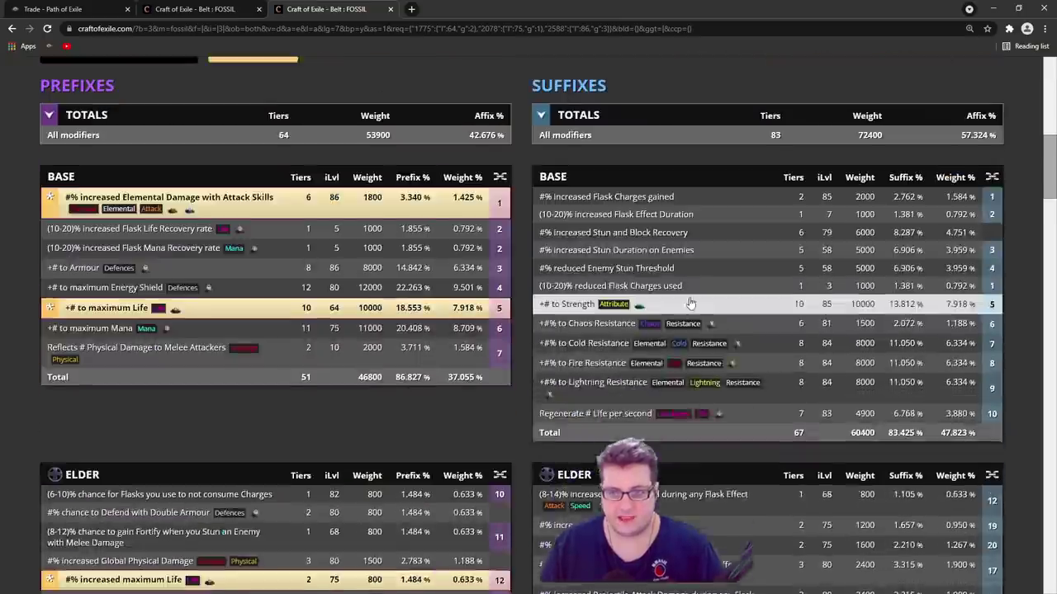
{"action": "scroll", "coordinate": [691, 297], "scroll_direction": "down", "scroll_amount": 15}
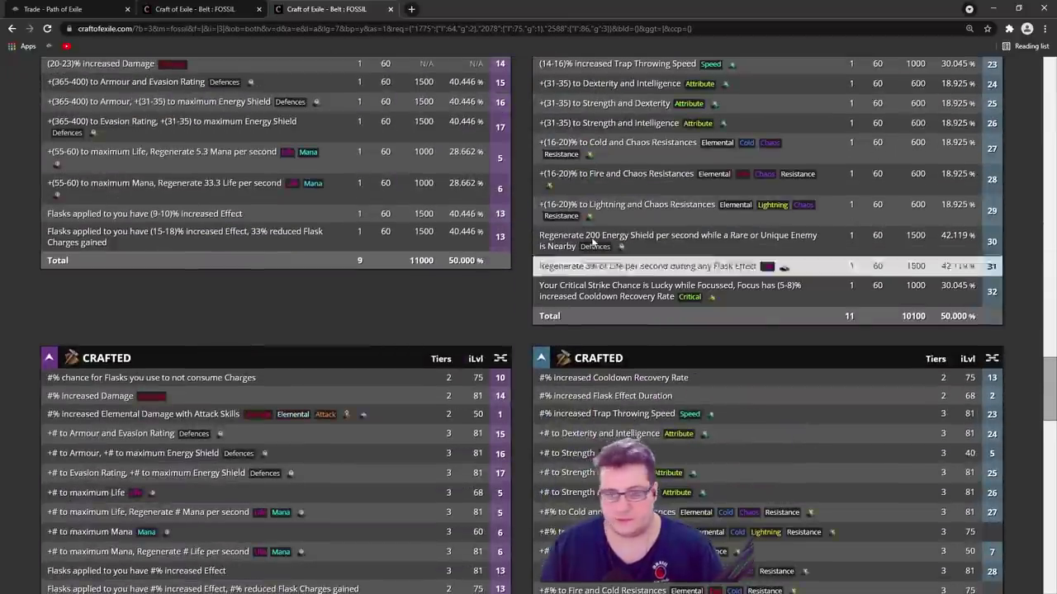
{"action": "left_click", "coordinate": [198, 9]}
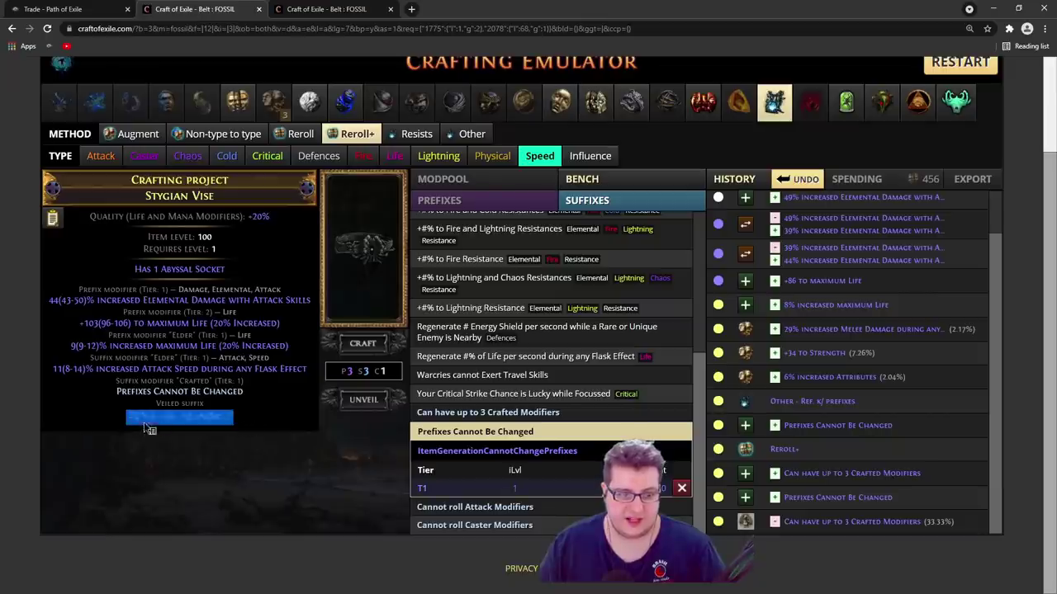
{"action": "left_click", "coordinate": [326, 9]}
{"action": "scroll", "coordinate": [537, 132], "scroll_direction": "down", "scroll_amount": 4}
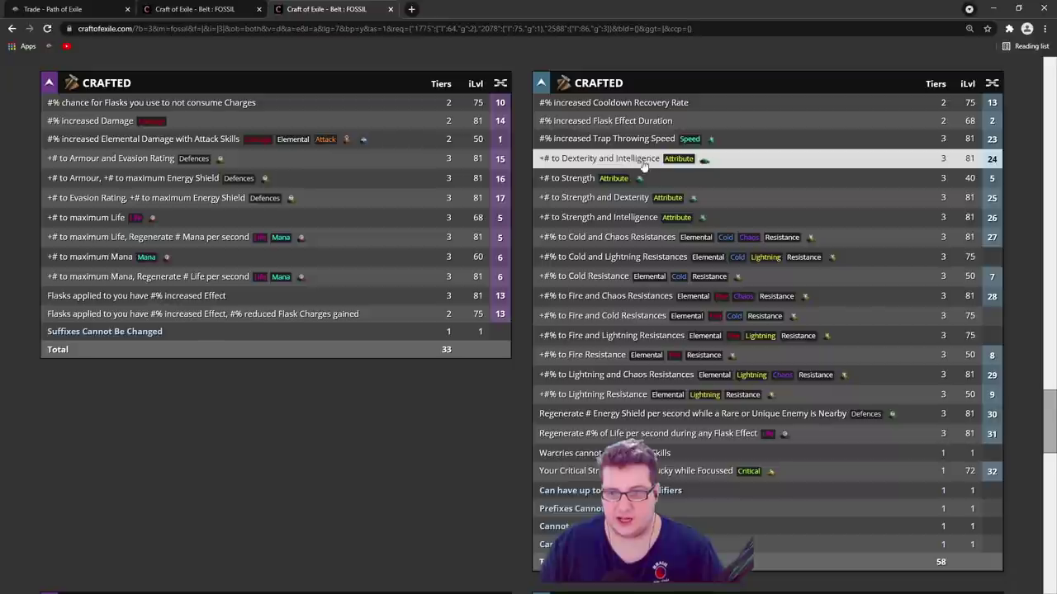
{"action": "scroll", "coordinate": [636, 190], "scroll_direction": "up", "scroll_amount": 2}
{"action": "scroll", "coordinate": [627, 231], "scroll_direction": "down", "scroll_amount": 4}
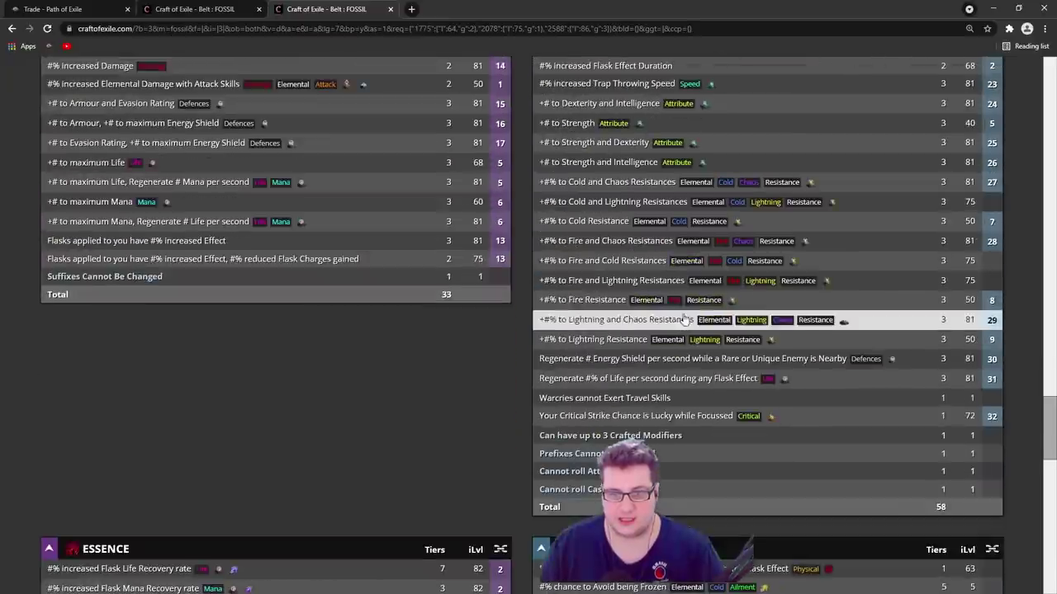
{"action": "scroll", "coordinate": [611, 272], "scroll_direction": "up", "scroll_amount": 4}
{"action": "left_click", "coordinate": [594, 363]}
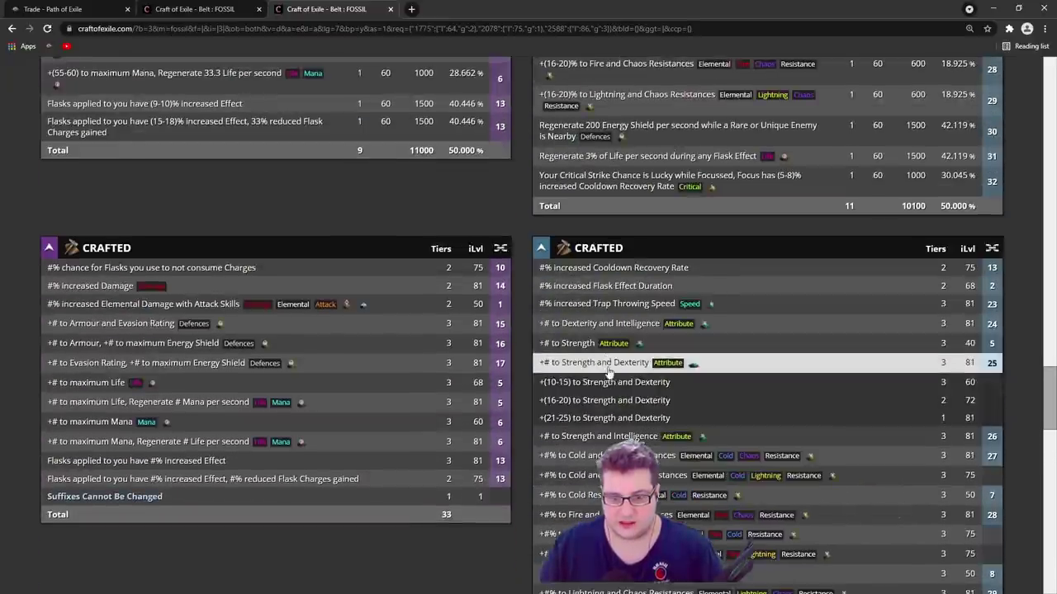
{"action": "left_click", "coordinate": [591, 384]}
{"action": "scroll", "coordinate": [529, 389], "scroll_direction": "up", "scroll_amount": 20}
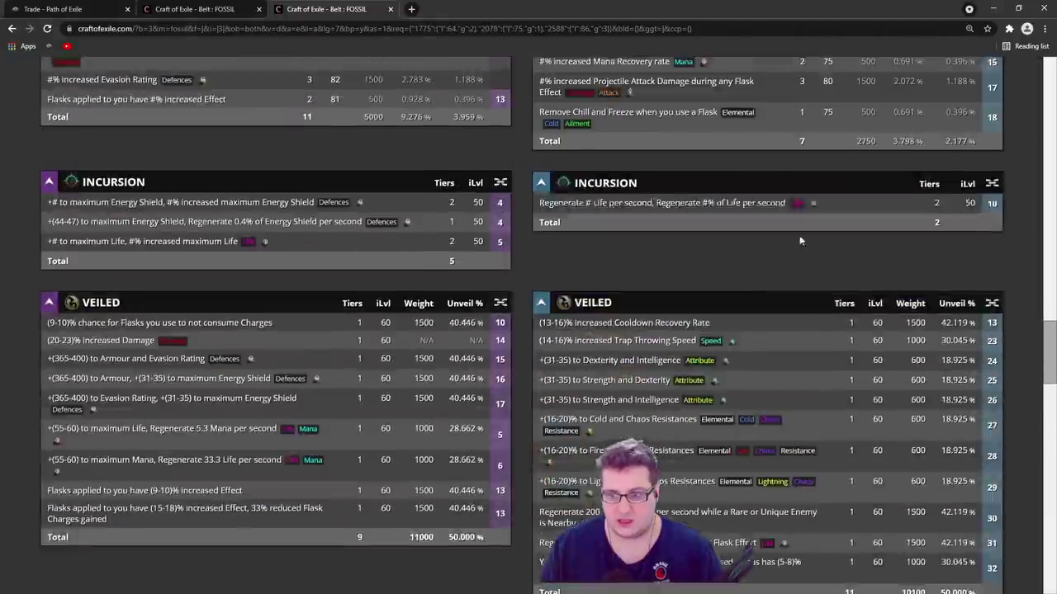
Switch the calculator to Exalted Orb, drop two prefix requirements, and require a Strength/Dexterity craft
{"action": "scroll", "coordinate": [428, 219], "scroll_direction": "up", "scroll_amount": 3}
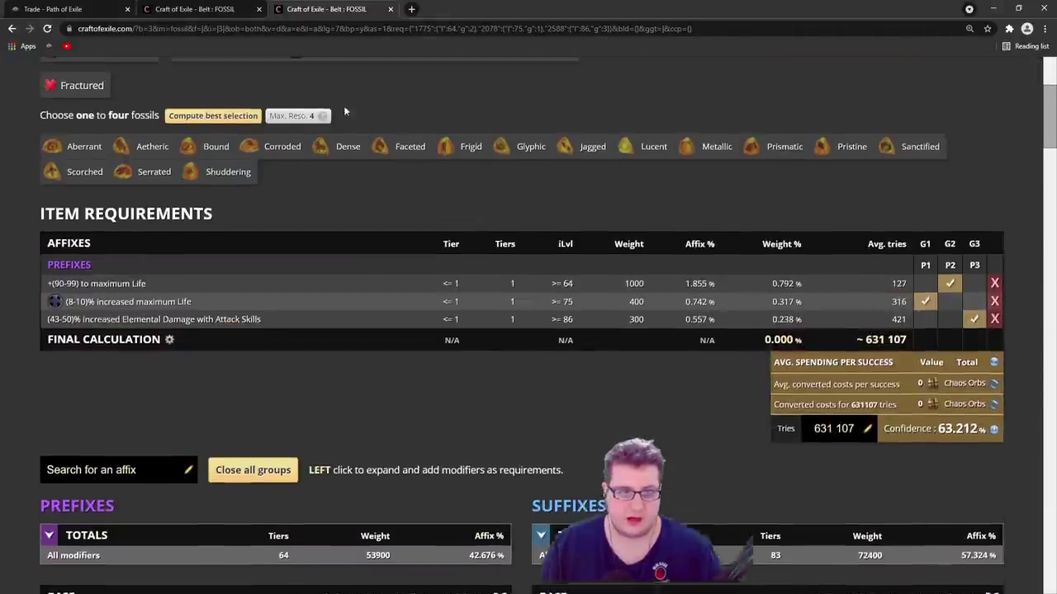
{"action": "left_click", "coordinate": [284, 153]}
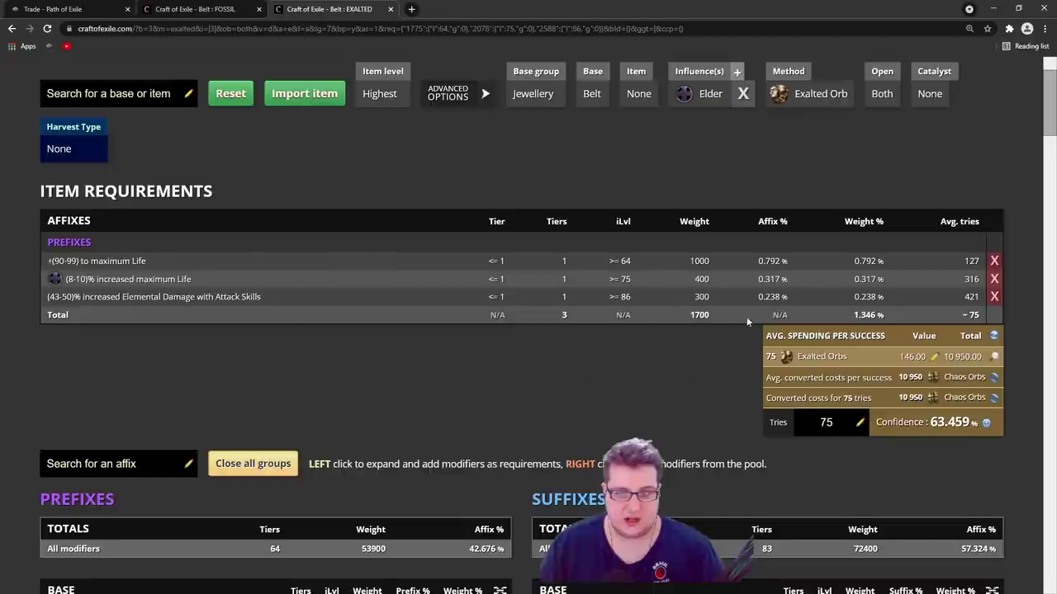
{"action": "left_click", "coordinate": [994, 261]}
{"action": "left_click", "coordinate": [994, 260]}
{"action": "scroll", "coordinate": [621, 363], "scroll_direction": "down", "scroll_amount": 20}
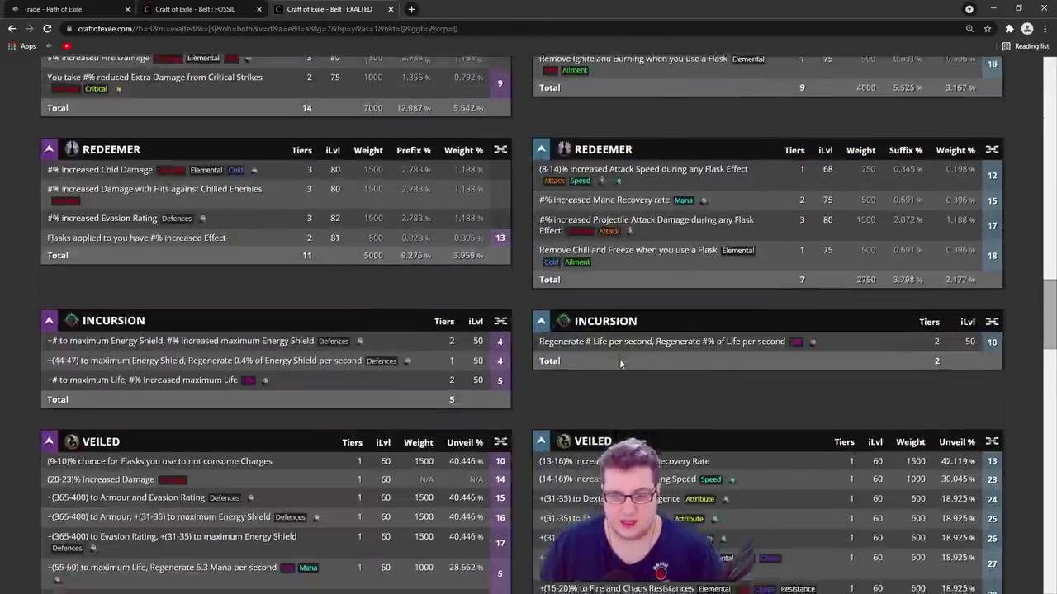
{"action": "scroll", "coordinate": [621, 363], "scroll_direction": "down", "scroll_amount": 8}
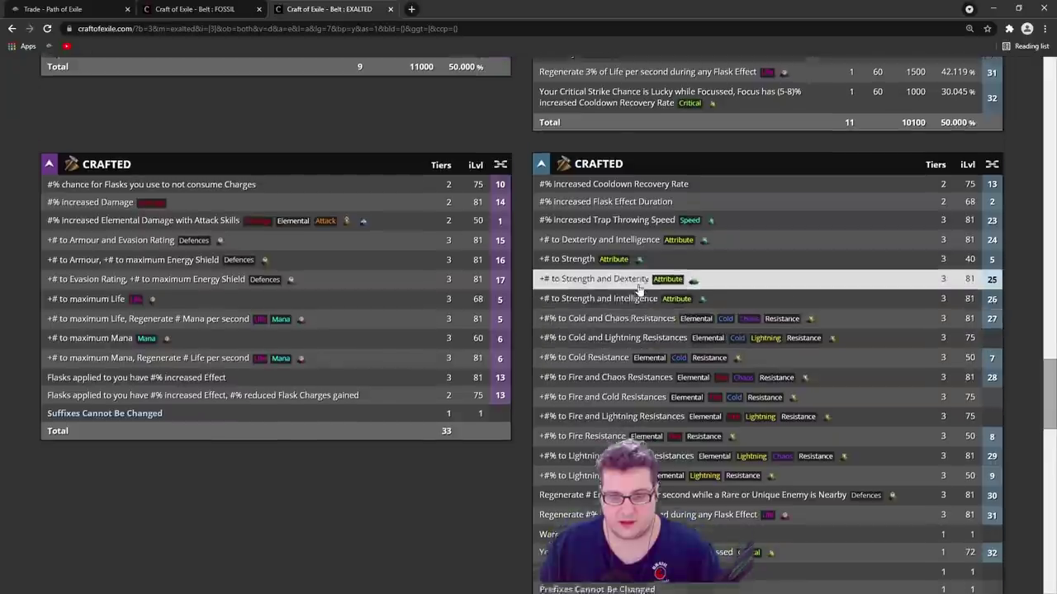
{"action": "scroll", "coordinate": [638, 288], "scroll_direction": "down", "scroll_amount": 1}
{"action": "left_click", "coordinate": [607, 231]}
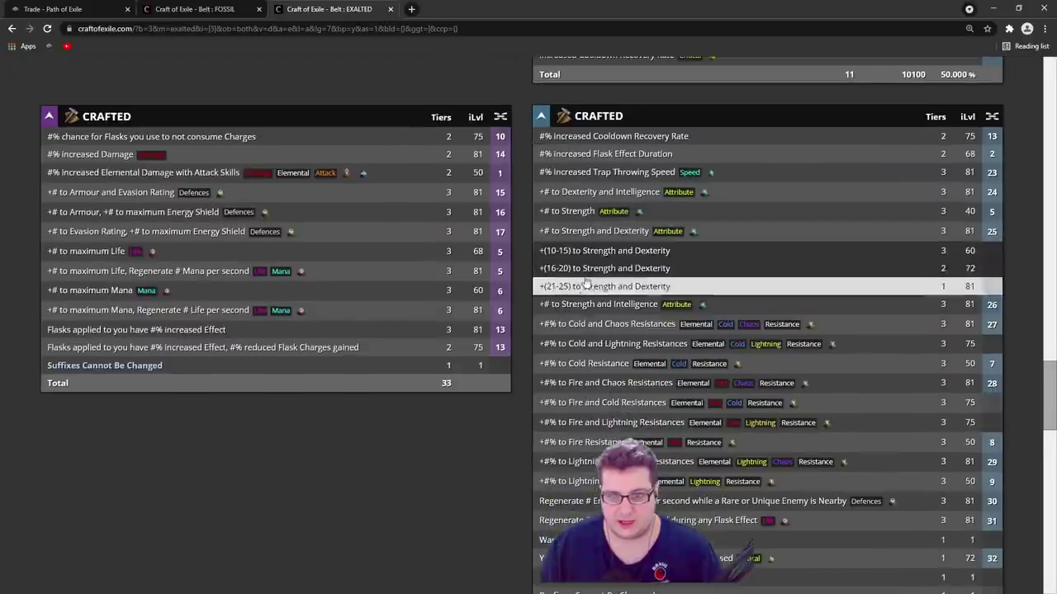
{"action": "left_click", "coordinate": [600, 243]}
{"action": "scroll", "coordinate": [600, 265], "scroll_direction": "up", "scroll_amount": 5}
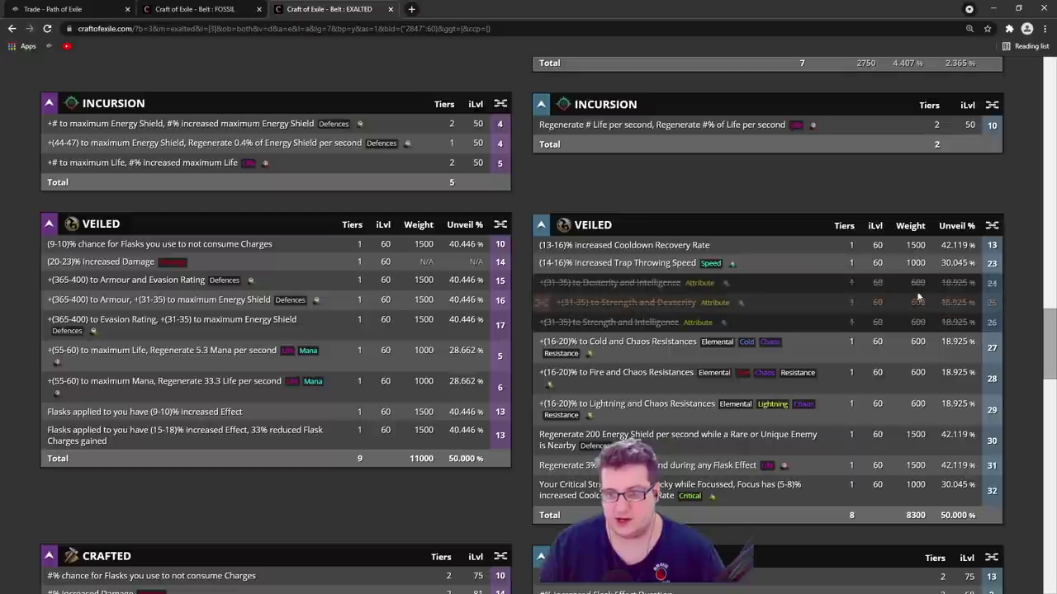
Review the veiled rows Regenerate 200 Energy Shield, Flask Life regeneration and Lucky Critical Strike Chance
{"action": "scroll", "coordinate": [817, 409], "scroll_direction": "down", "scroll_amount": 1}
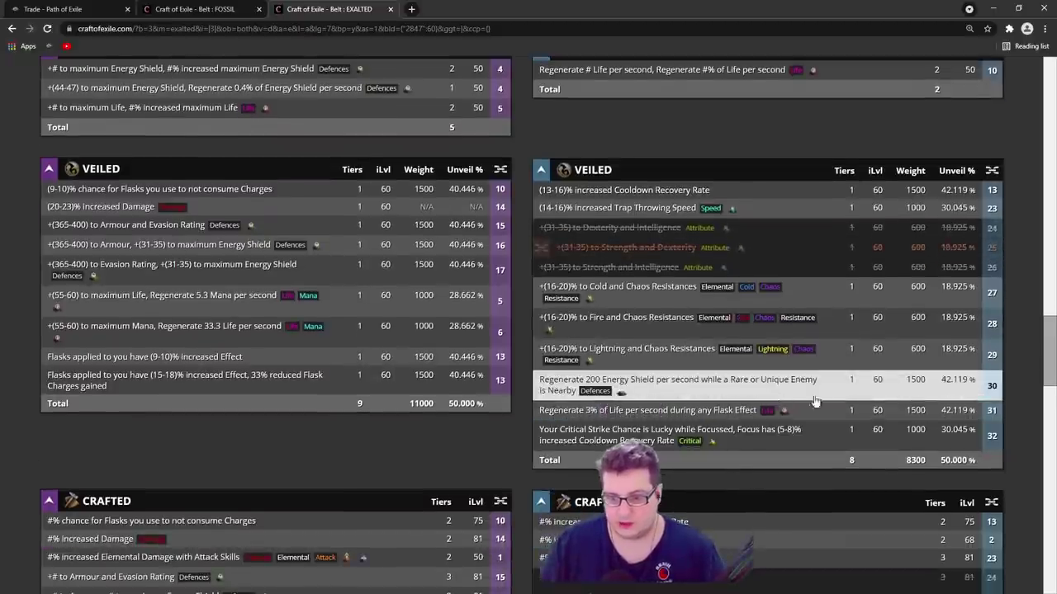
{"action": "left_click_drag", "start_coordinate": [532, 380], "coordinate": [607, 385]}
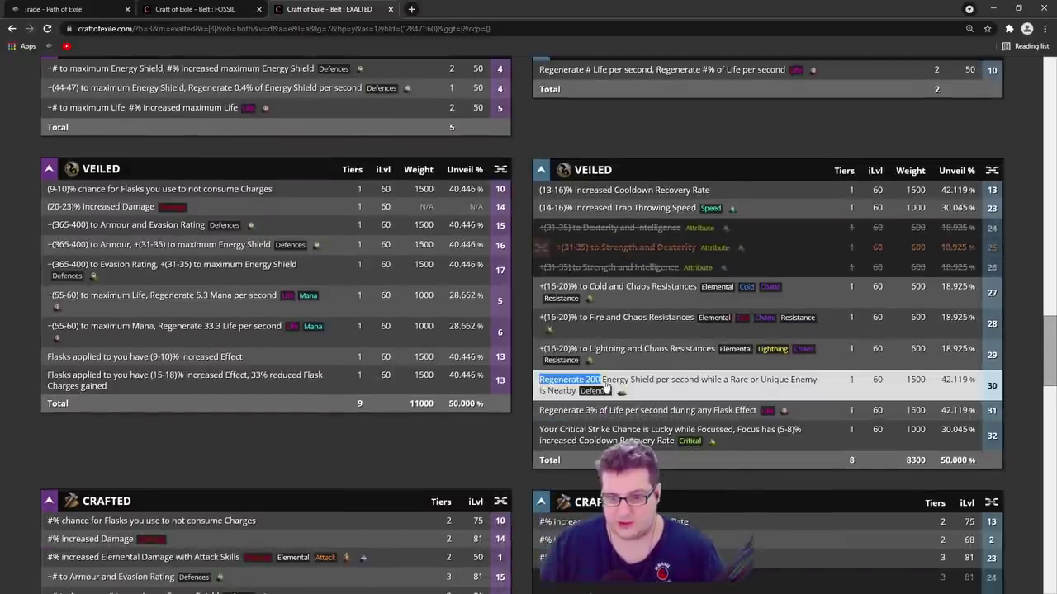
{"action": "left_click", "coordinate": [801, 385]}
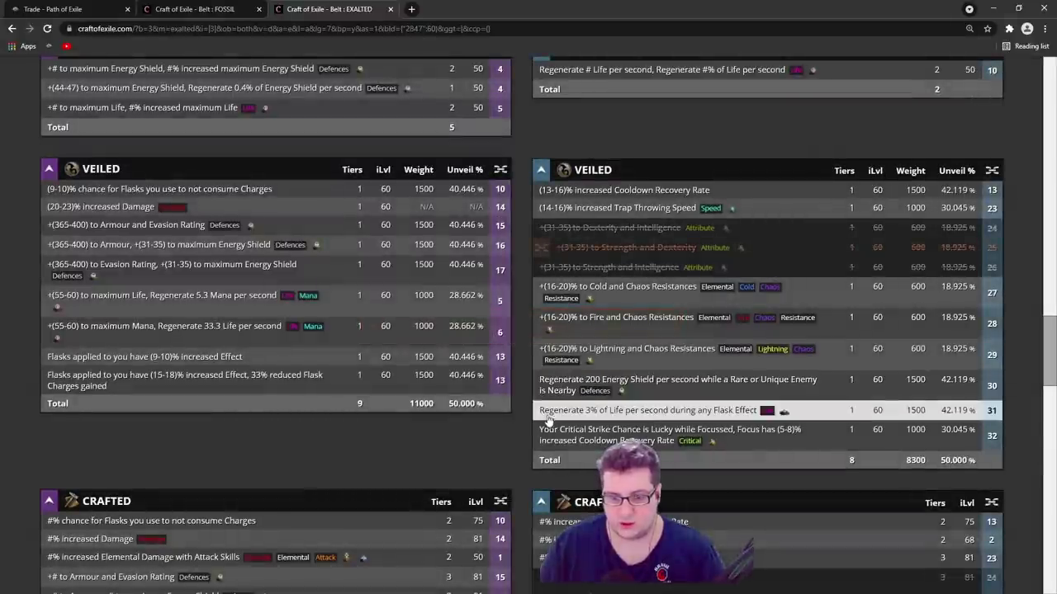
{"action": "left_click_drag", "start_coordinate": [725, 412], "coordinate": [730, 413]}
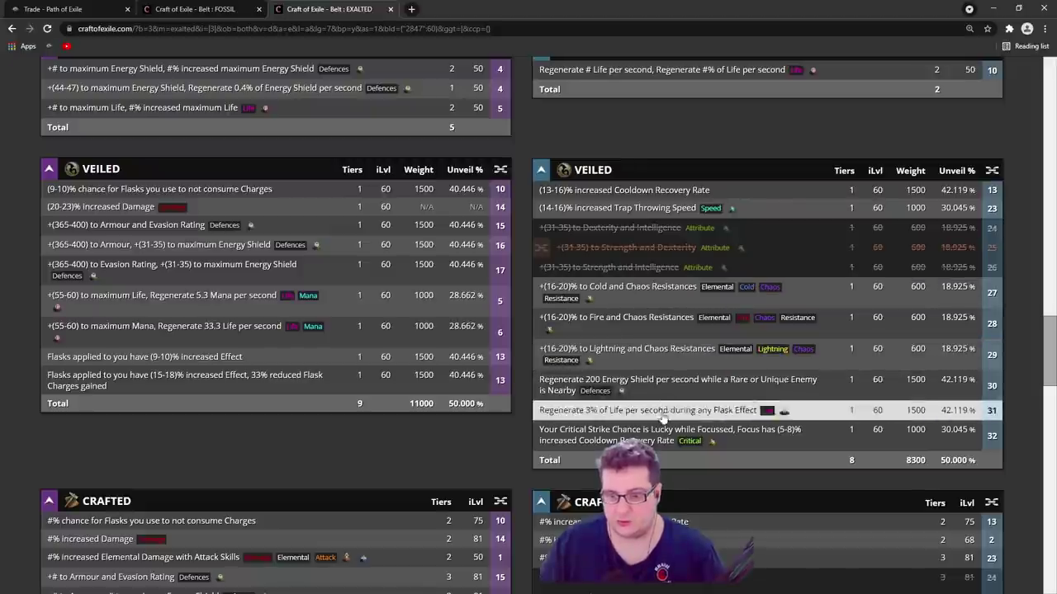
{"action": "left_click_drag", "start_coordinate": [776, 444], "coordinate": [542, 435]}
{"action": "left_click", "coordinate": [212, 10]}
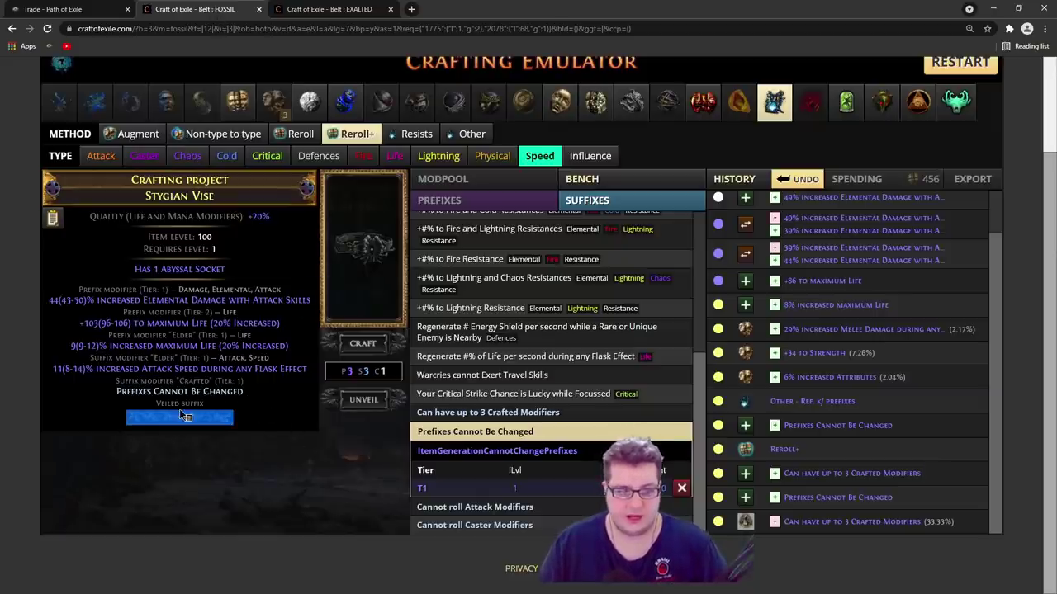
Remove the Prefixes Cannot Be Changed craft and bench-craft the T3 Energy Shield regeneration suffix
{"action": "left_click", "coordinate": [328, 9]}
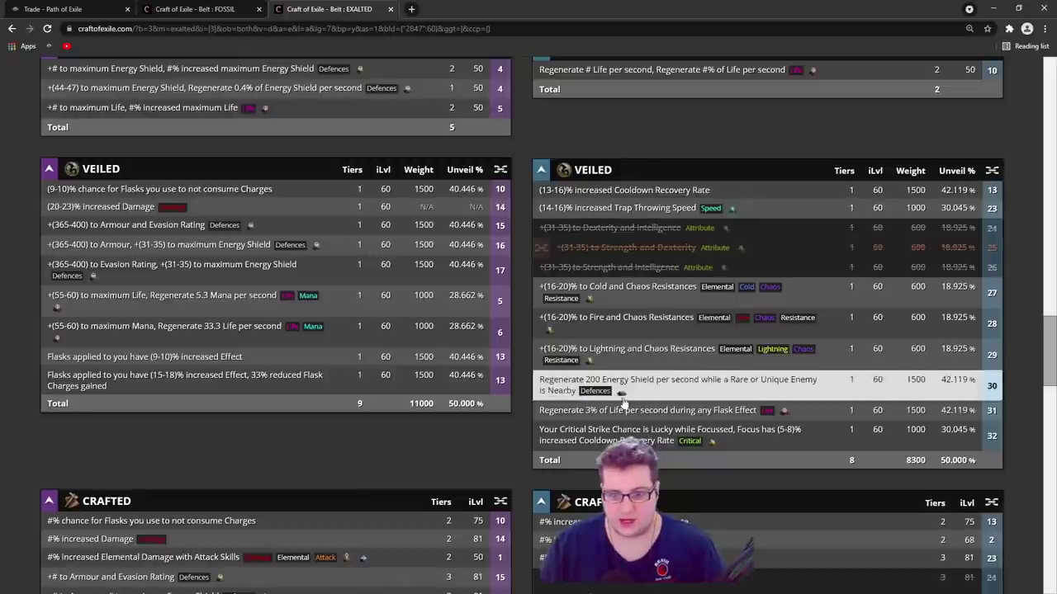
{"action": "left_click", "coordinate": [194, 9]}
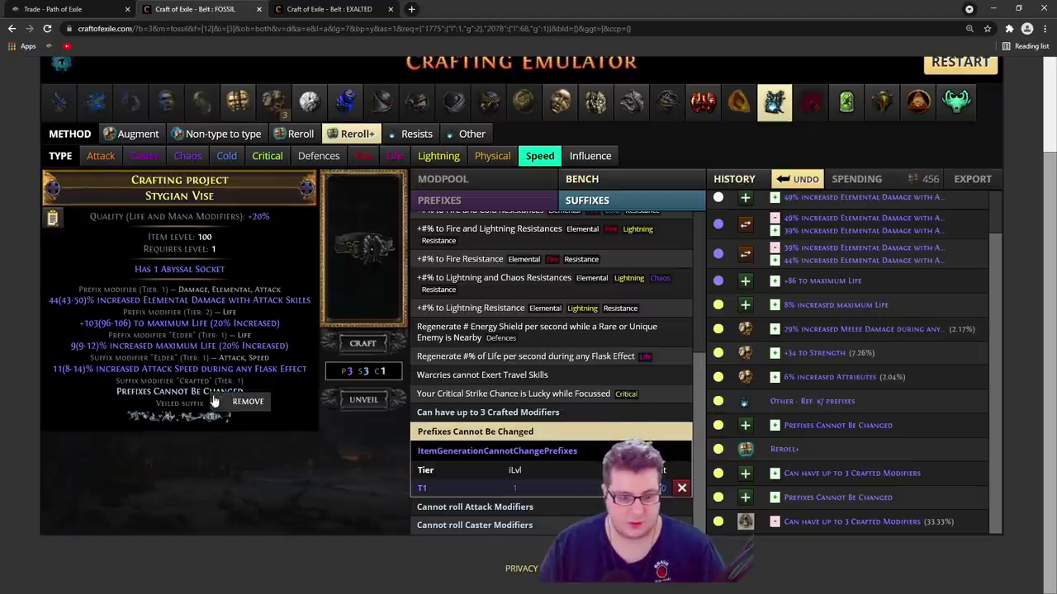
{"action": "left_click", "coordinate": [220, 402]}
{"action": "scroll", "coordinate": [579, 472], "scroll_direction": "up", "scroll_amount": 1}
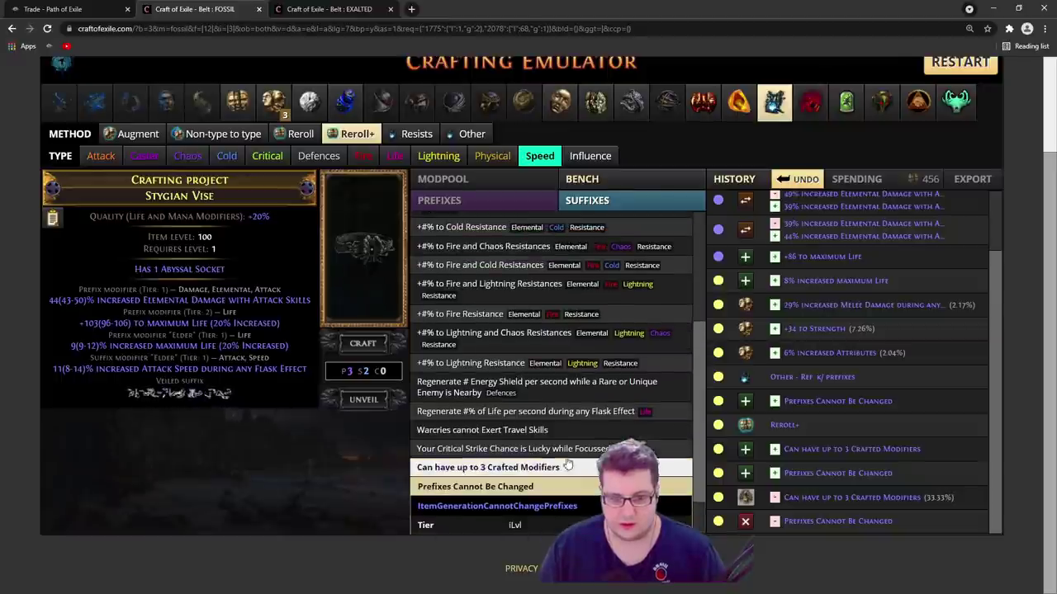
{"action": "left_click", "coordinate": [520, 388]}
{"action": "left_click", "coordinate": [707, 429]}
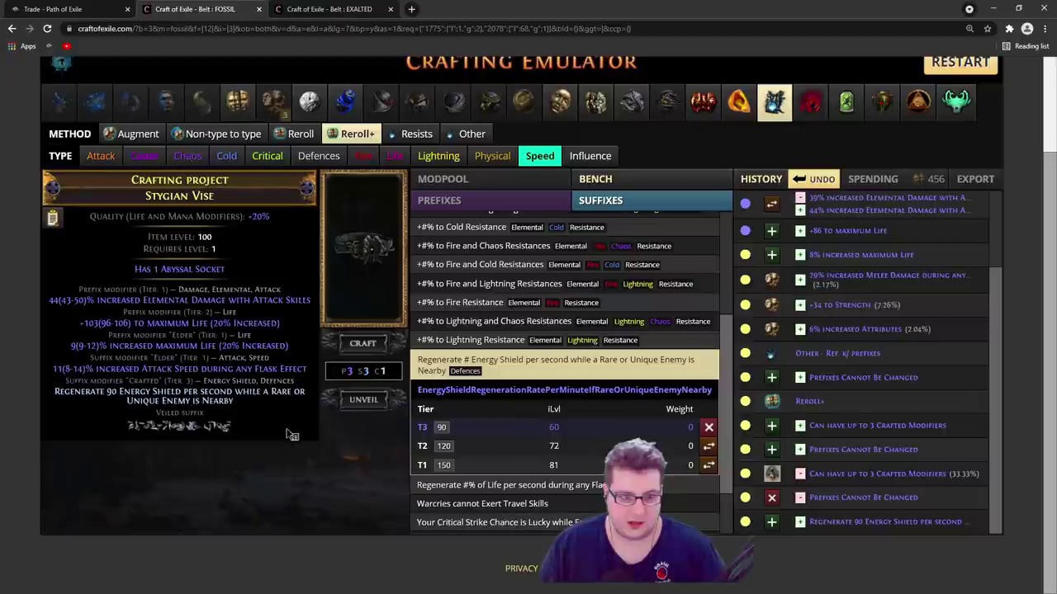
Unveil +34 to Strength and Dexterity, then remove the crafted Energy Shield regeneration
{"action": "left_click", "coordinate": [365, 400]}
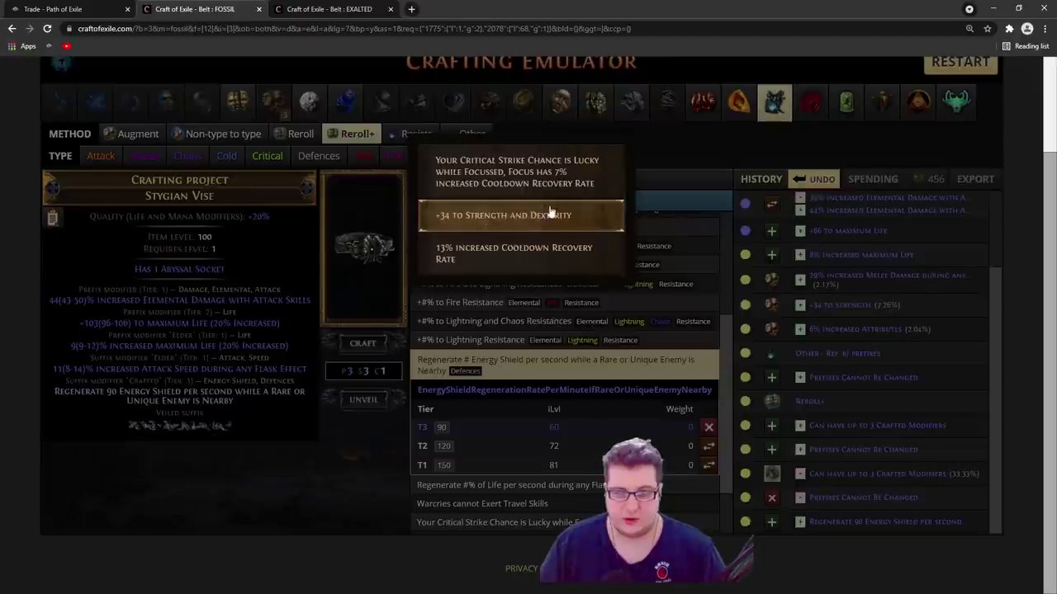
{"action": "left_click", "coordinate": [472, 215]}
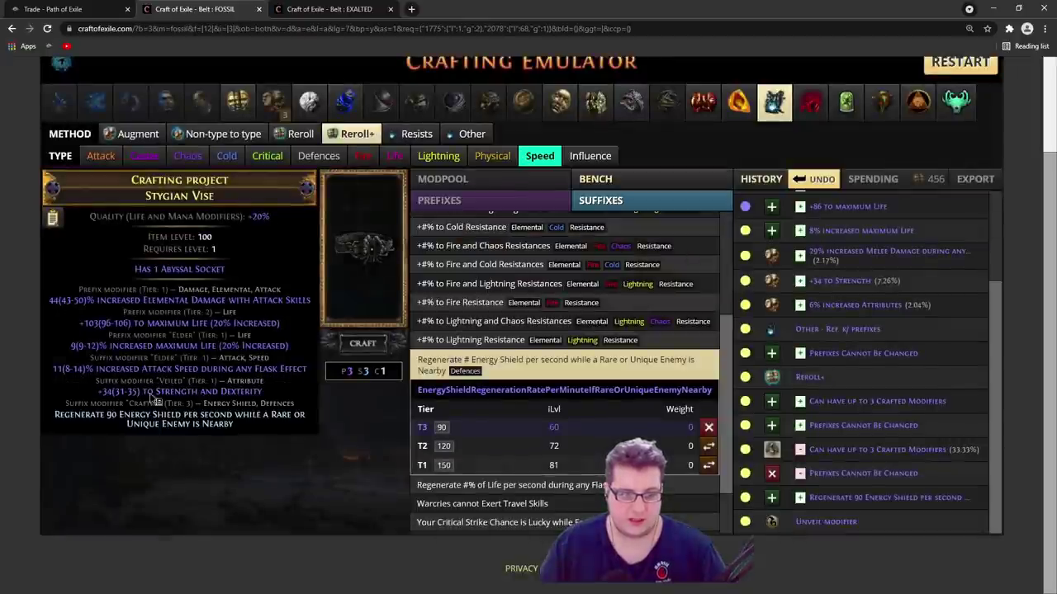
{"action": "left_click_drag", "start_coordinate": [142, 396], "coordinate": [280, 402]}
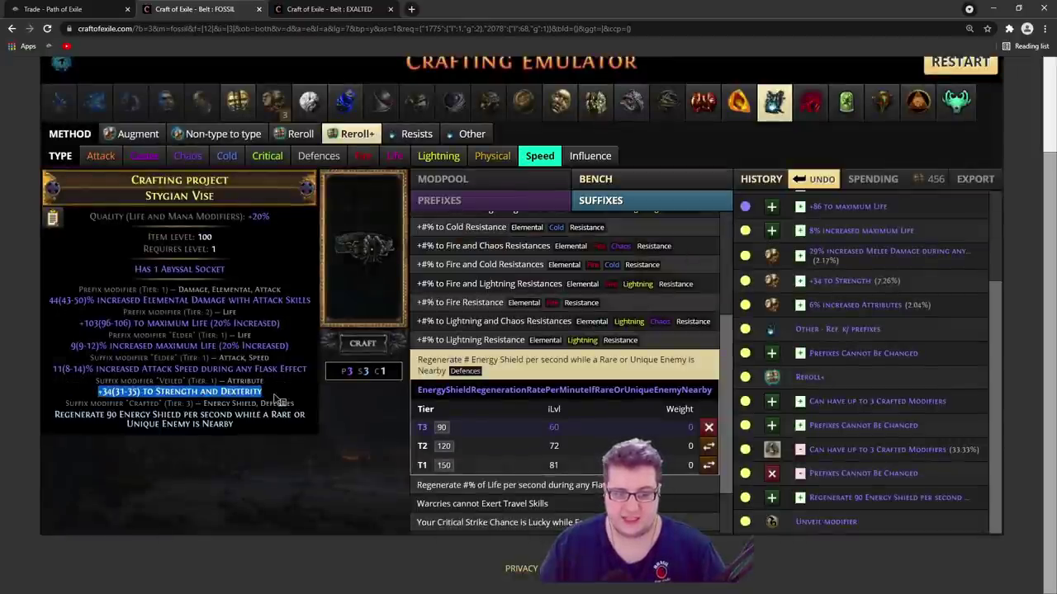
{"action": "left_click", "coordinate": [223, 425]}
{"action": "left_click", "coordinate": [245, 429]}
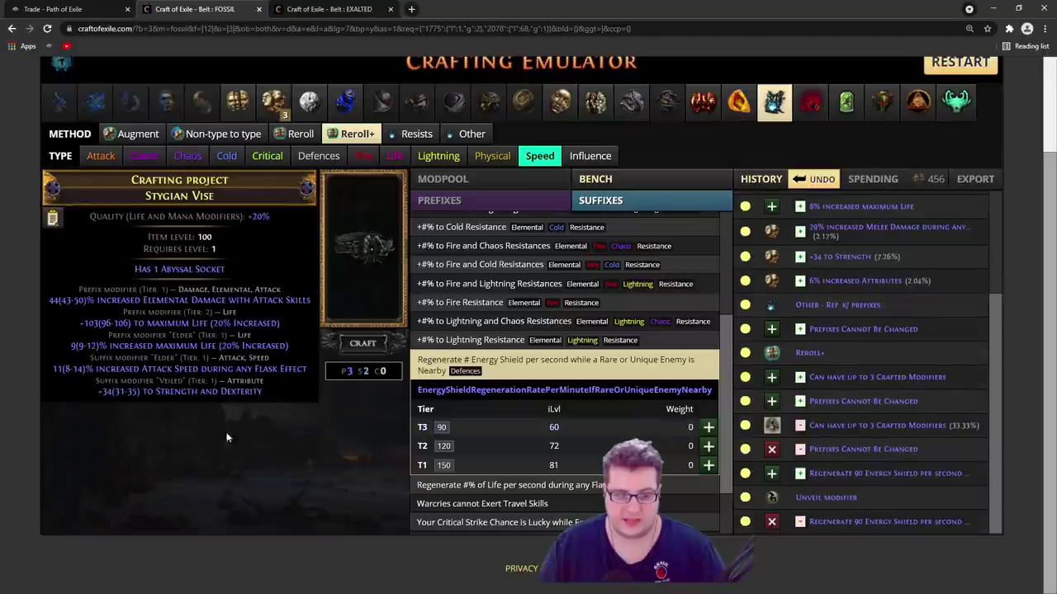
Craft the T1 +19% to Fire and Cold Resistances bench suffix onto the Stygian Vise
{"action": "scroll", "coordinate": [511, 430], "scroll_direction": "up", "scroll_amount": 5}
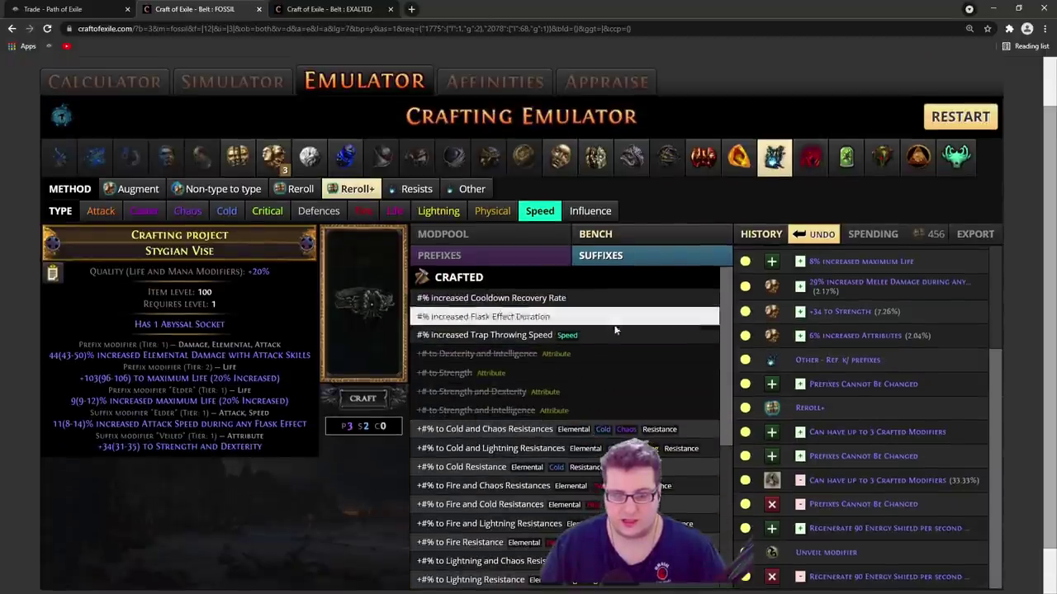
{"action": "scroll", "coordinate": [518, 412], "scroll_direction": "down", "scroll_amount": 1}
{"action": "left_click", "coordinate": [518, 412]}
{"action": "scroll", "coordinate": [533, 400], "scroll_direction": "down", "scroll_amount": 1}
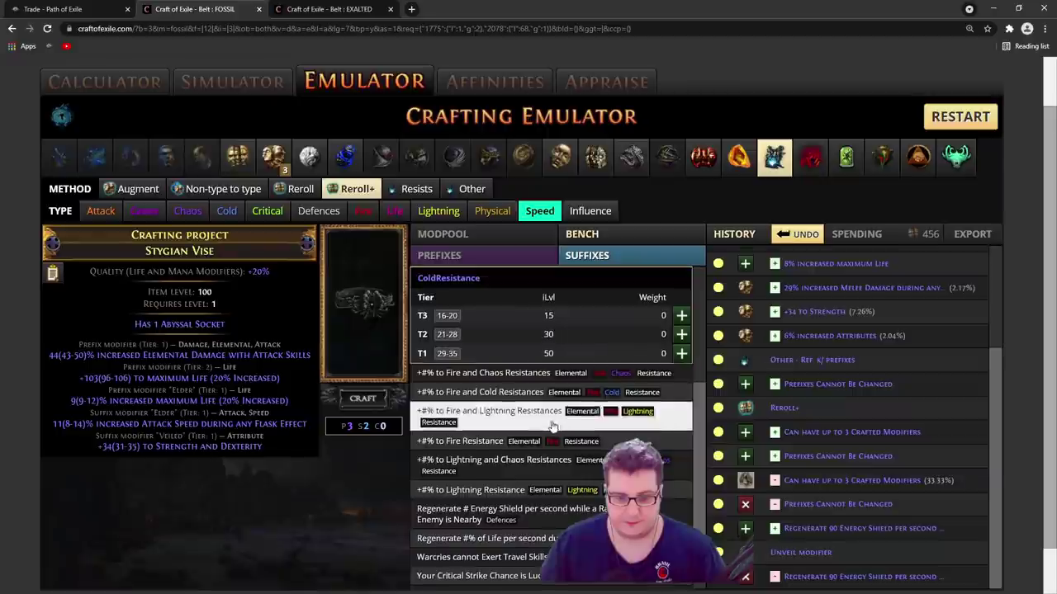
{"action": "left_click", "coordinate": [537, 394]}
{"action": "left_click", "coordinate": [681, 393]}
Review the finished vise's mods, highlighting the Has 1 Abyssal Socket line and the full mod list
{"action": "scroll", "coordinate": [669, 413], "scroll_direction": "down", "scroll_amount": 1}
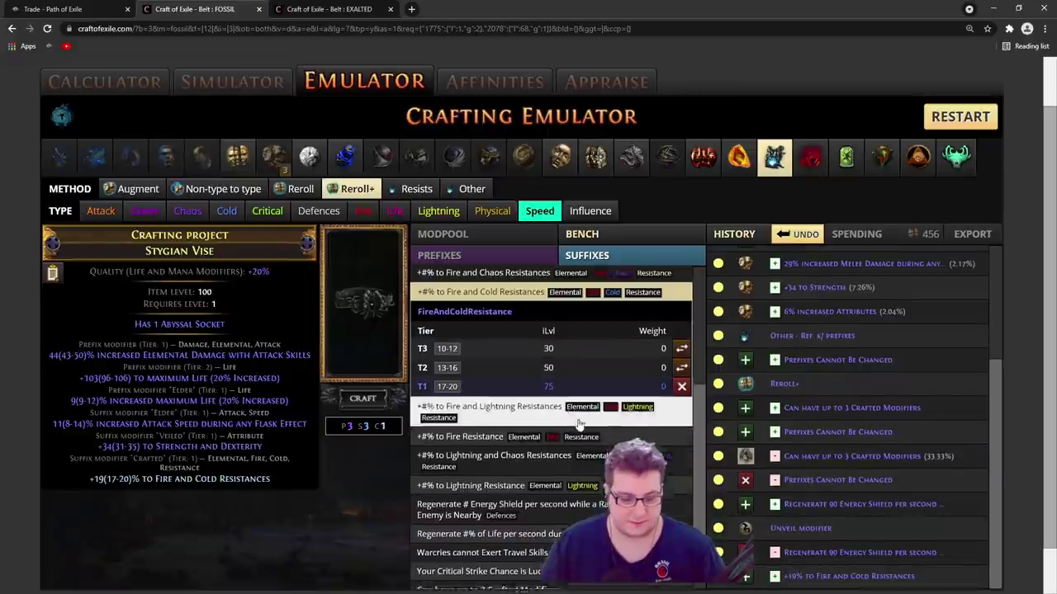
{"action": "scroll", "coordinate": [545, 446], "scroll_direction": "down", "scroll_amount": 1}
{"action": "scroll", "coordinate": [561, 462], "scroll_direction": "up", "scroll_amount": 3}
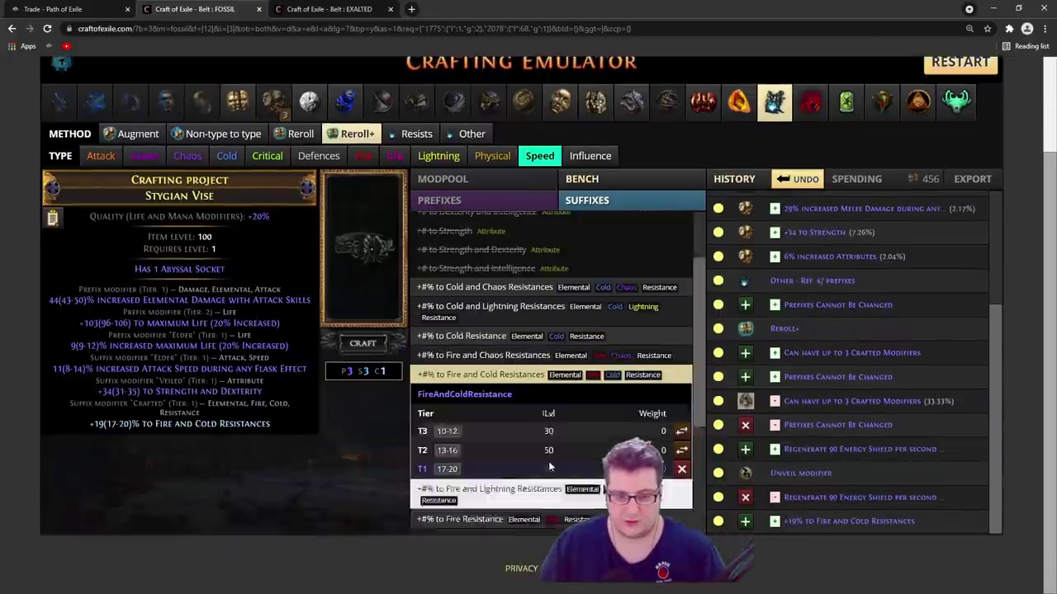
{"action": "scroll", "coordinate": [563, 465], "scroll_direction": "up", "scroll_amount": 1}
{"action": "scroll", "coordinate": [330, 388], "scroll_direction": "down", "scroll_amount": 1}
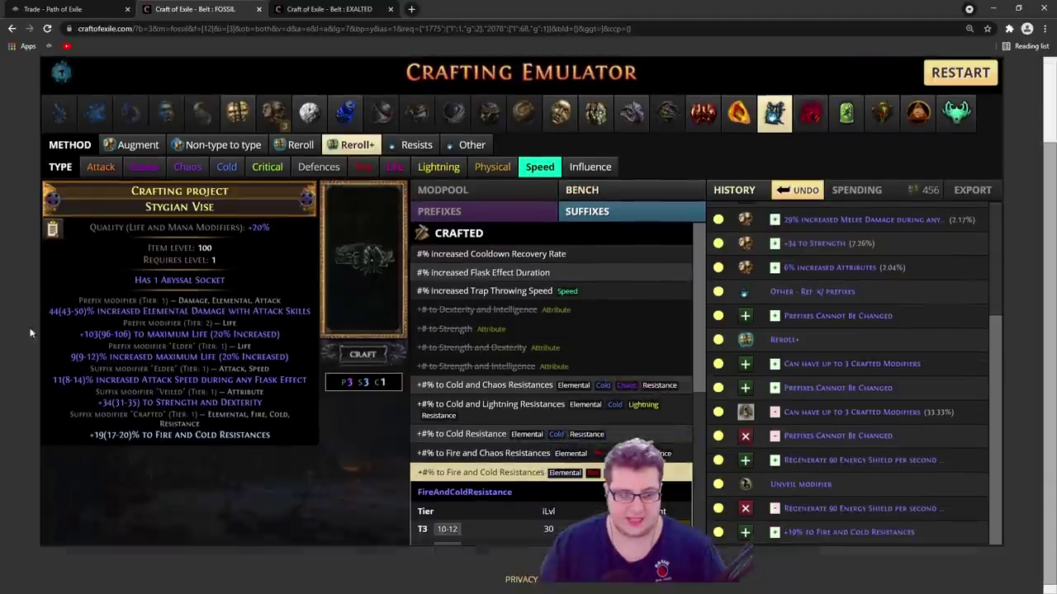
{"action": "triple_click", "coordinate": [165, 269]}
{"action": "left_click_drag", "start_coordinate": [76, 301], "coordinate": [220, 426]}
{"action": "left_click", "coordinate": [107, 334]}
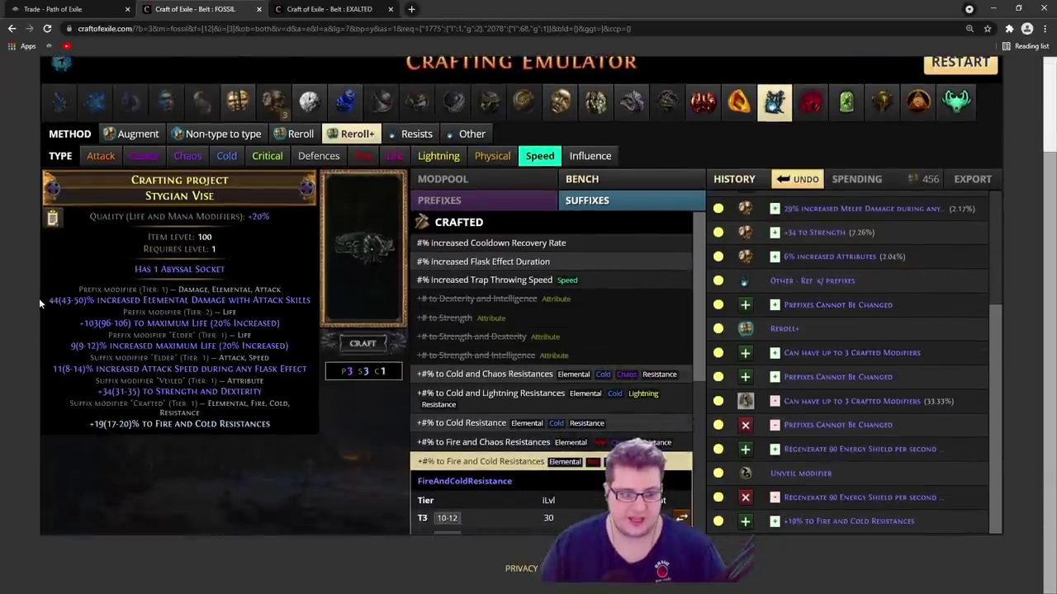
{"action": "left_click_drag", "start_coordinate": [39, 298], "coordinate": [307, 302]}
{"action": "left_click", "coordinate": [286, 335]}
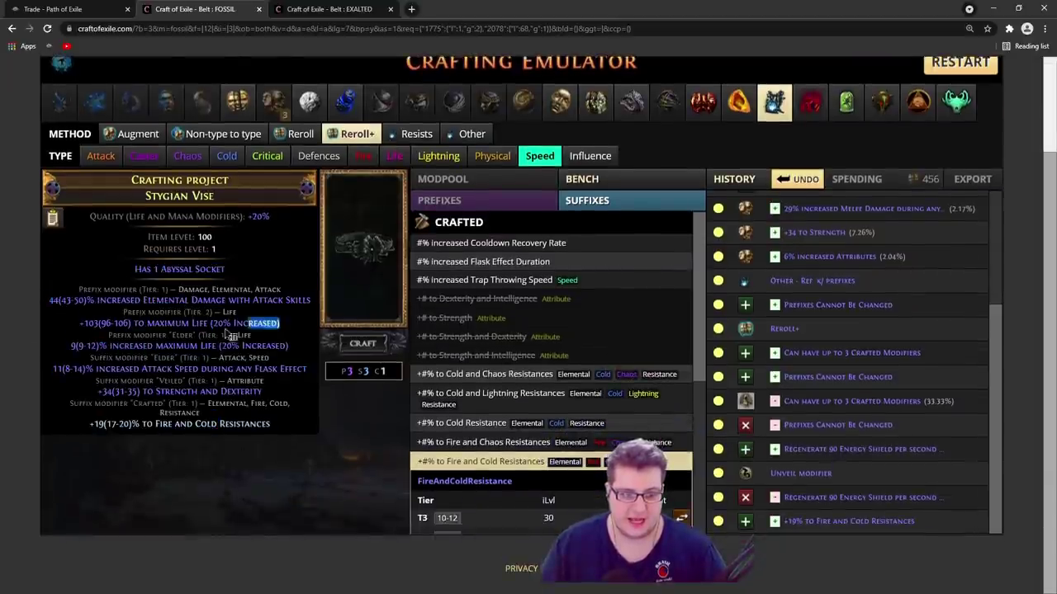
{"action": "left_click_drag", "start_coordinate": [231, 335], "coordinate": [302, 355]}
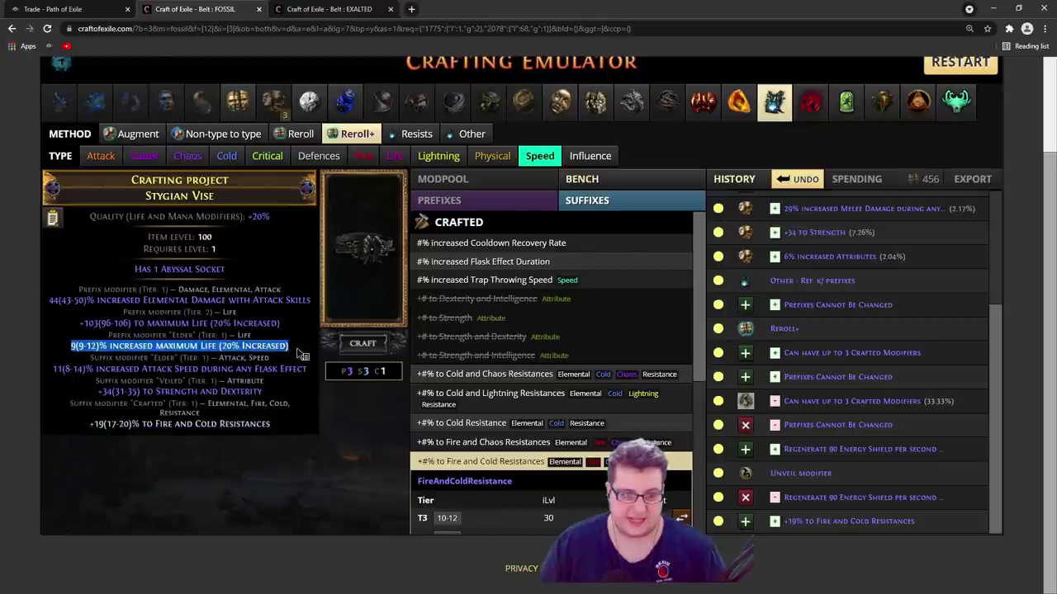
{"action": "left_click", "coordinate": [280, 359]}
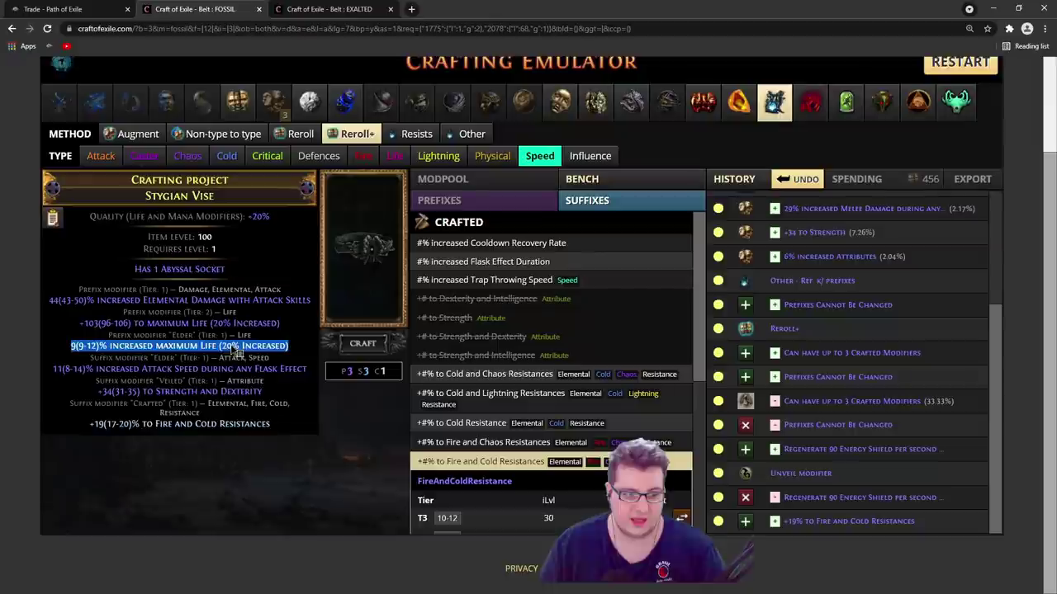
{"action": "left_click", "coordinate": [36, 385]}
{"action": "mouse_move", "coordinate": [51, 369]}
{"action": "left_mouse_down"}
{"action": "mouse_move", "coordinate": [276, 377]}
{"action": "mouse_move", "coordinate": [134, 397]}
{"action": "mouse_move", "coordinate": [75, 391]}
{"action": "mouse_move", "coordinate": [70, 376]}
{"action": "left_mouse_up"}
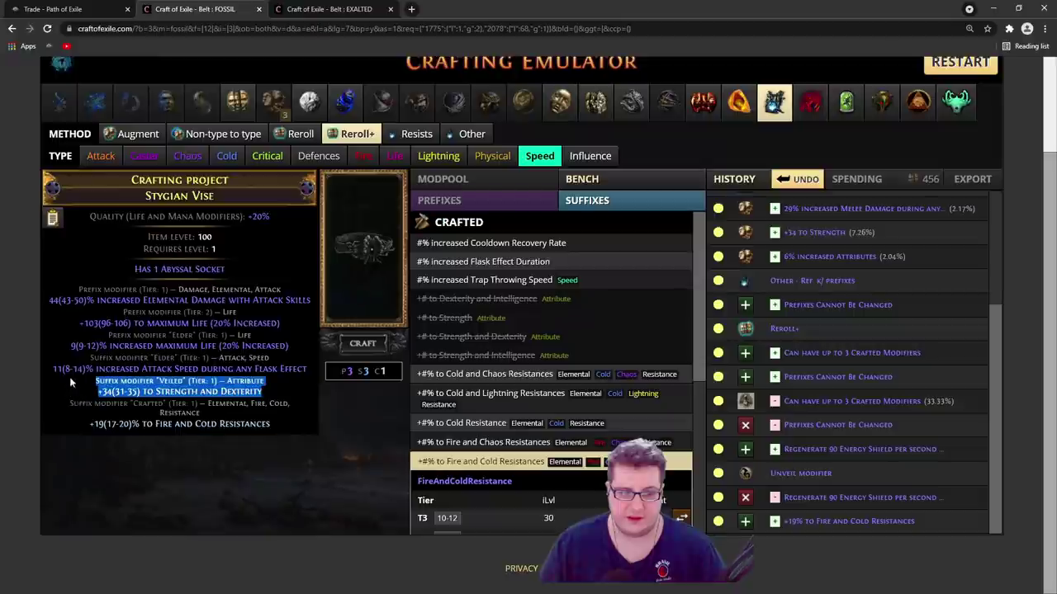
{"action": "left_click", "coordinate": [288, 414]}
{"action": "left_click_drag", "start_coordinate": [262, 393], "coordinate": [82, 382]}
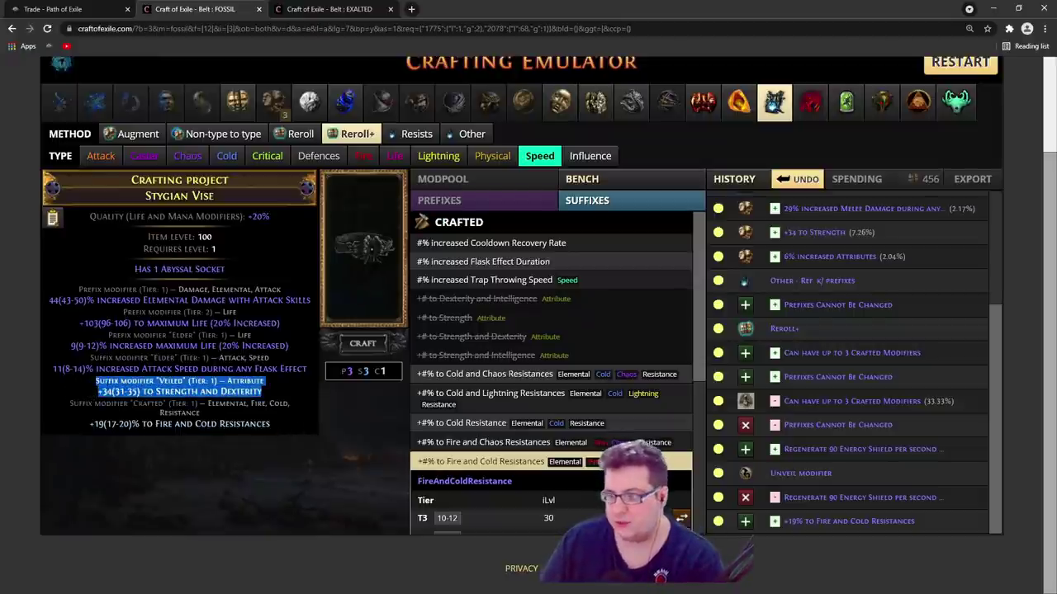
{"action": "left_click", "coordinate": [279, 400]}
{"action": "left_click_drag", "start_coordinate": [264, 393], "coordinate": [122, 394]}
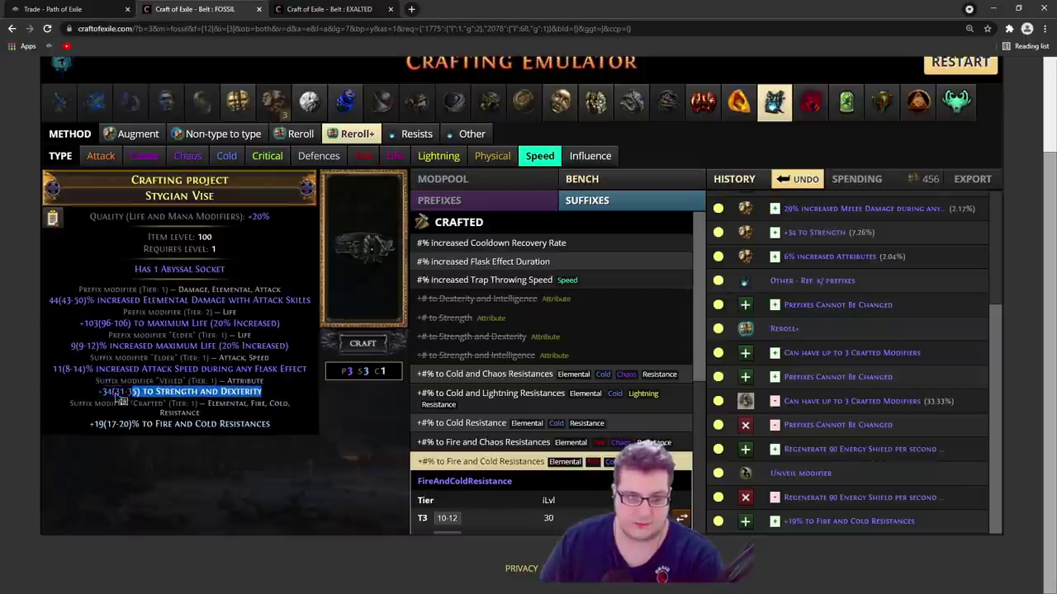
{"action": "left_click_drag", "start_coordinate": [310, 436], "coordinate": [75, 432]}
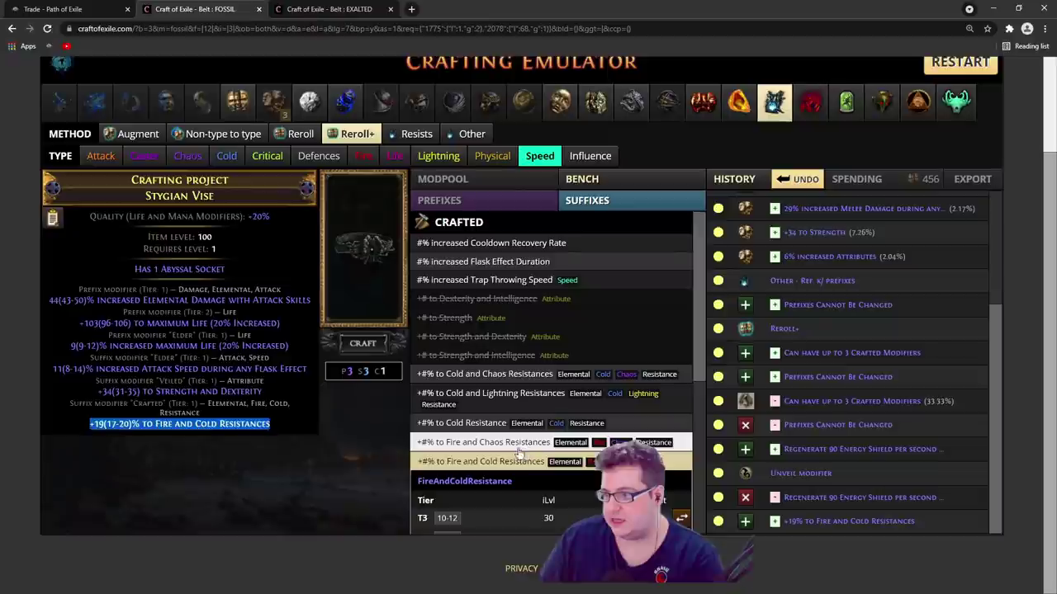
{"action": "left_click", "coordinate": [250, 271]}
{"action": "left_click_drag", "start_coordinate": [75, 249], "coordinate": [33, 283]}
{"action": "left_click", "coordinate": [314, 444]}
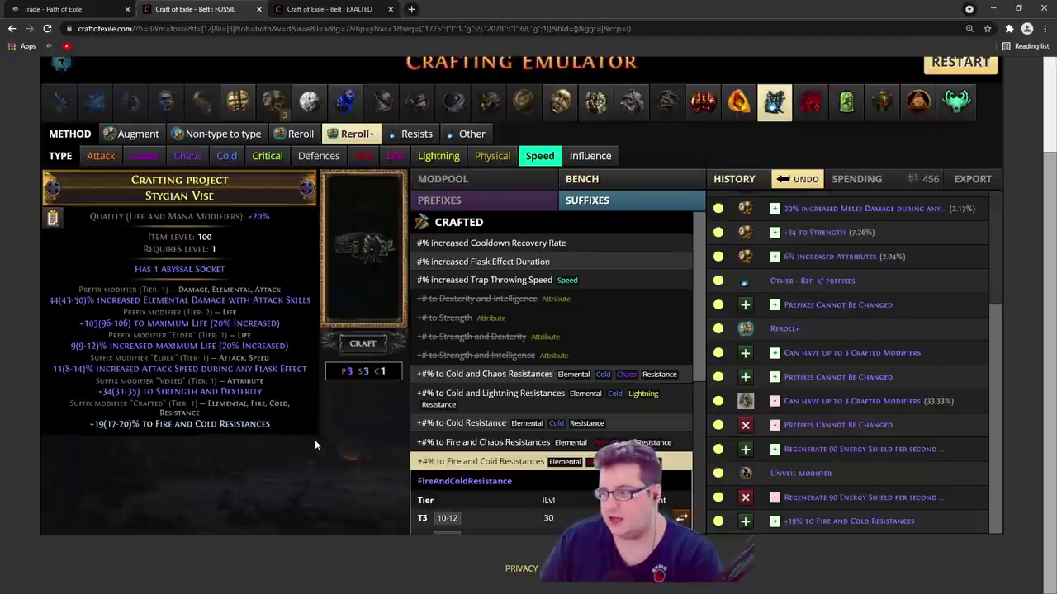